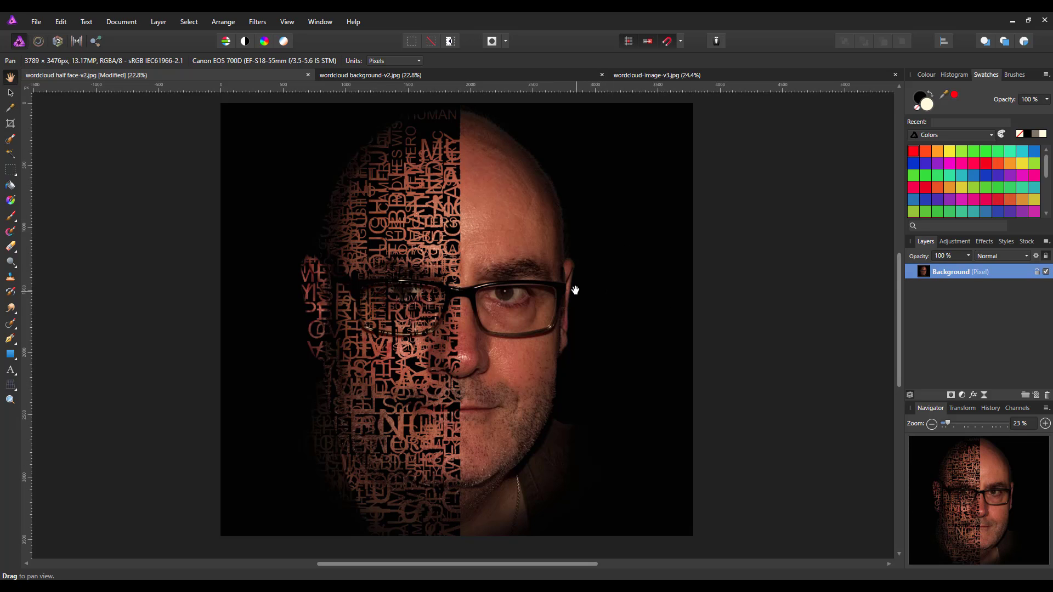
Look through the example word cloud portraits: half face, word background and full word image.
{"action": "left_click", "coordinate": [426, 74]}
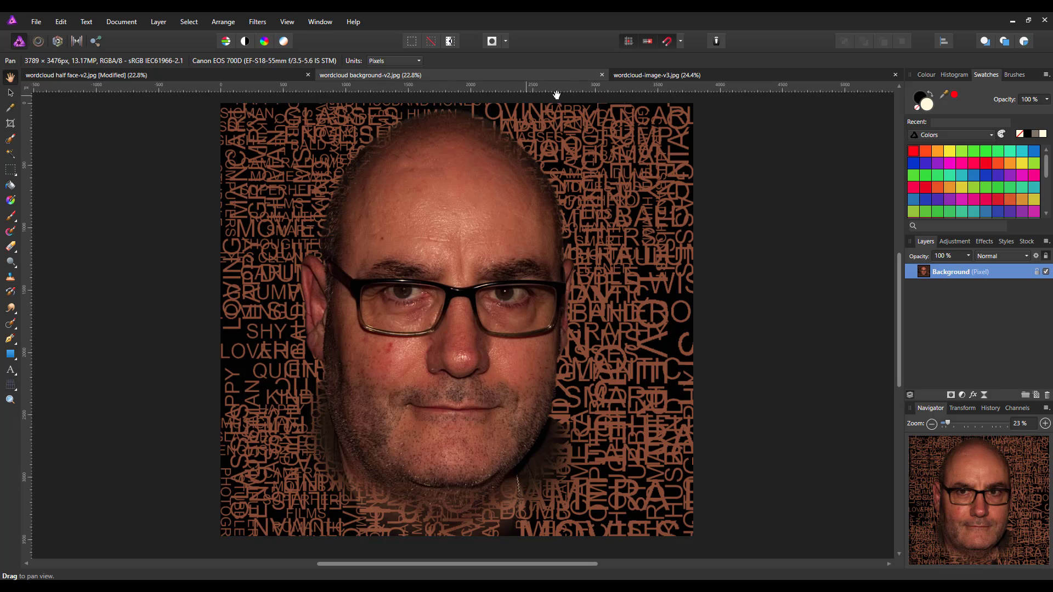
{"action": "left_click", "coordinate": [762, 80]}
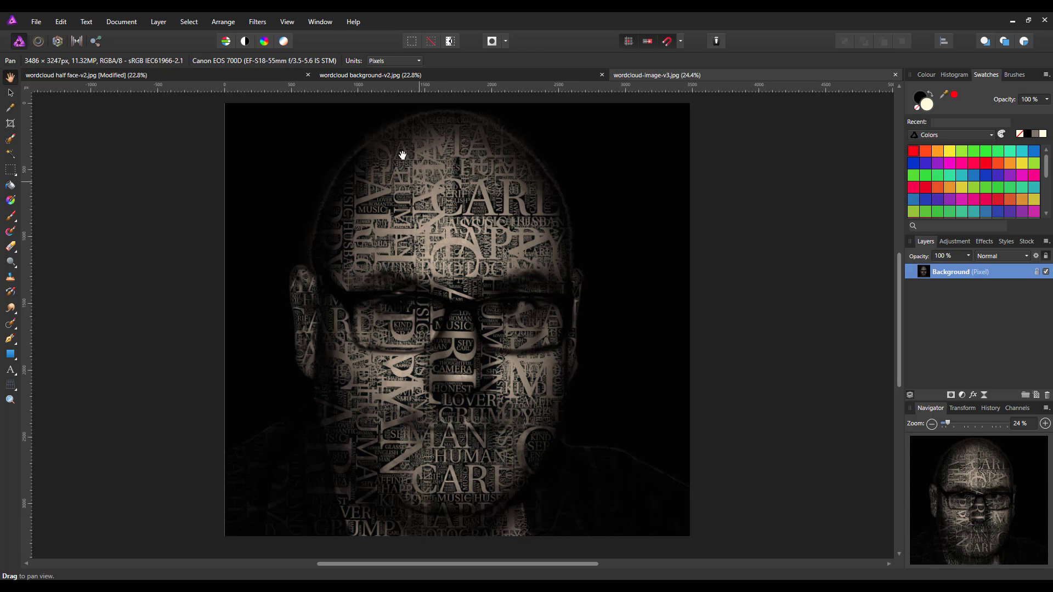
{"action": "left_click", "coordinate": [363, 77]}
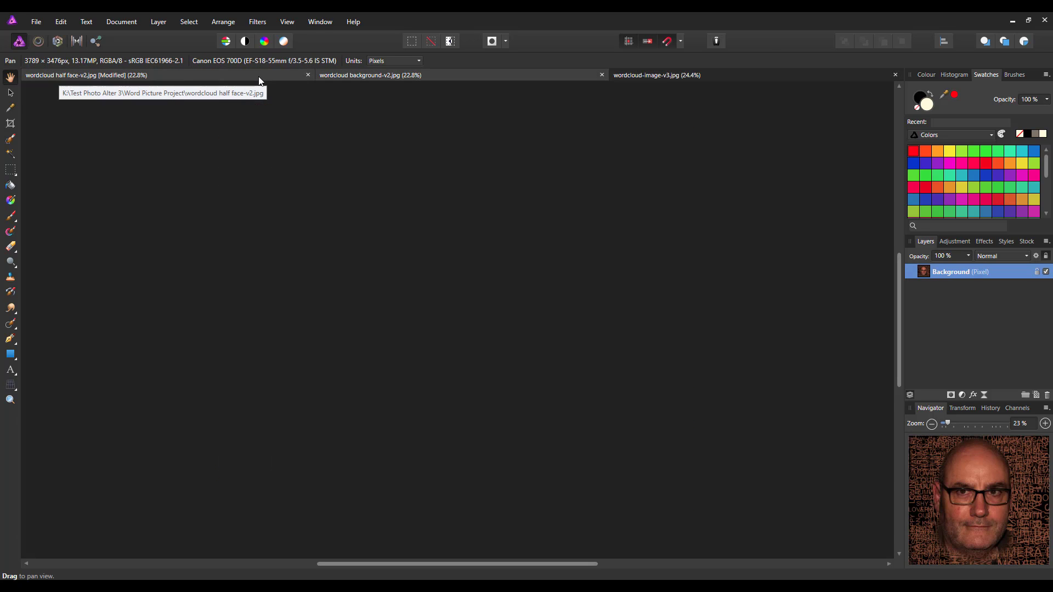
{"action": "left_click", "coordinate": [258, 77]}
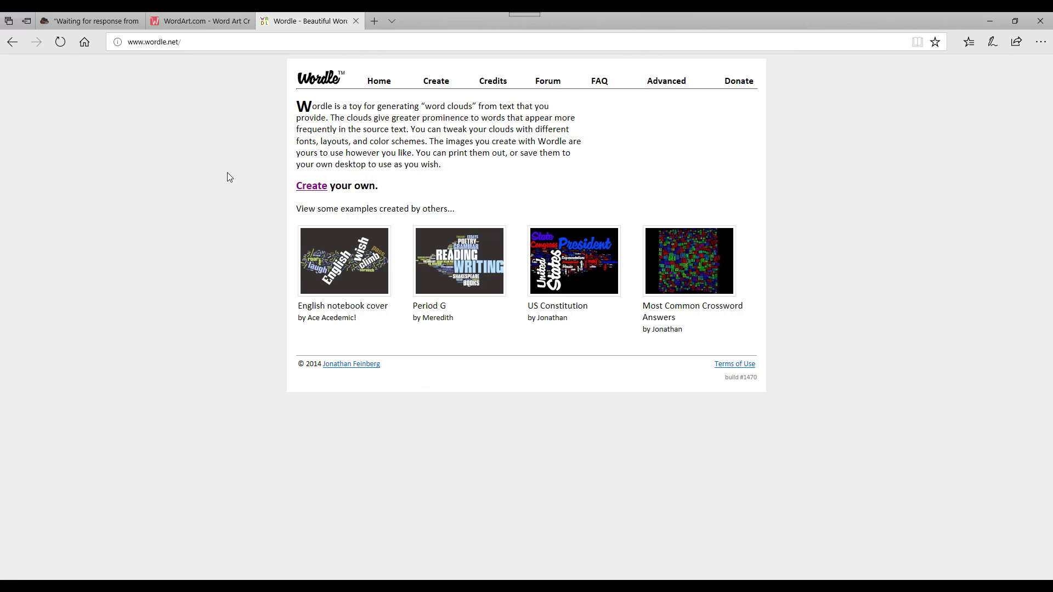
Close the Wordle page and go to the WordClouds.com page to view its sample cloud.
{"action": "left_click", "coordinate": [356, 21]}
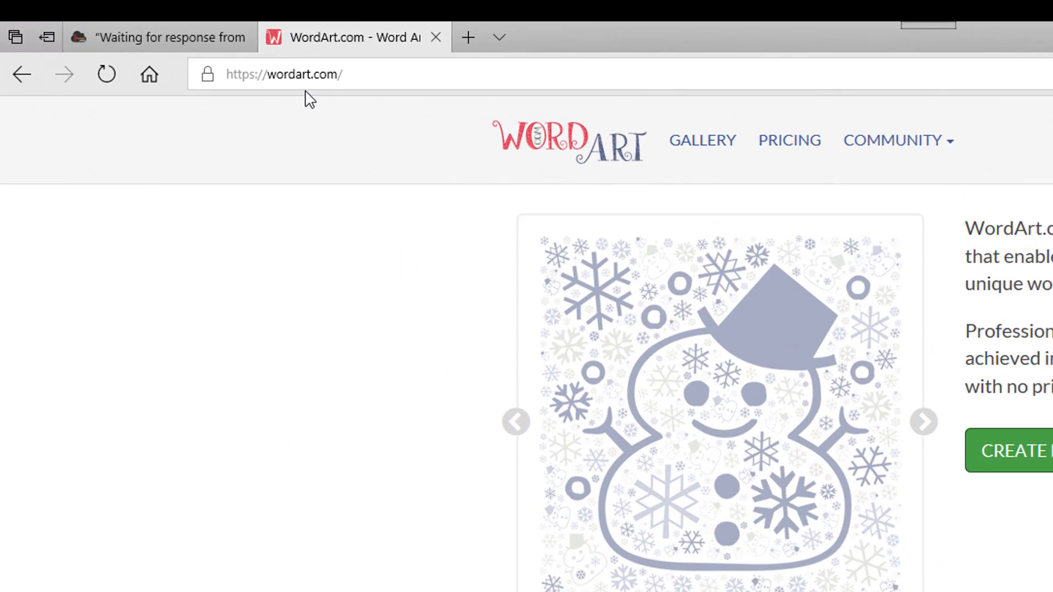
{"action": "left_click", "coordinate": [143, 40]}
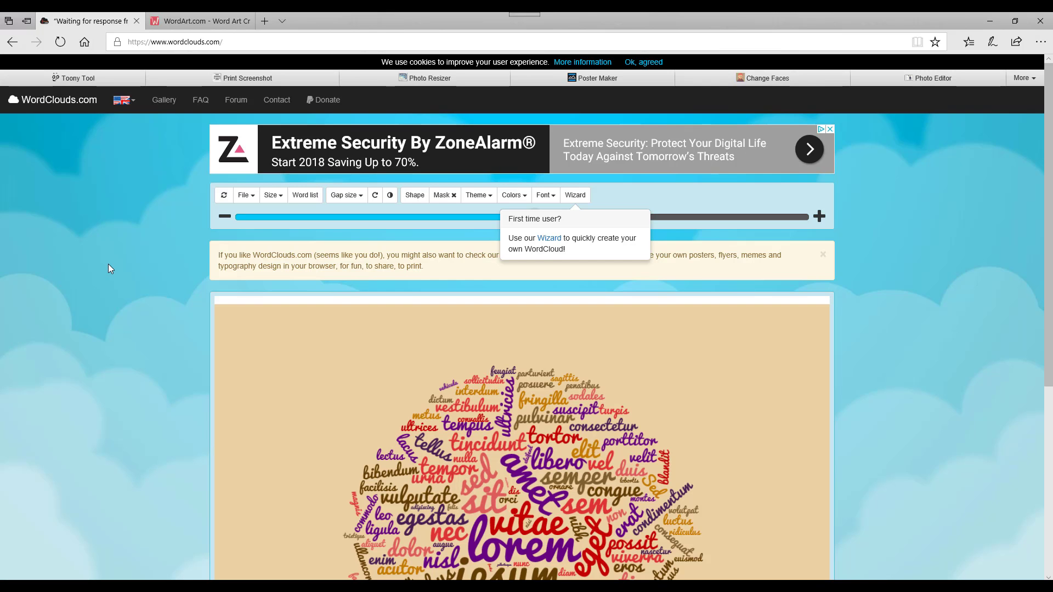
{"action": "scroll", "coordinate": [107, 265], "scroll_direction": "down", "scroll_amount": 3}
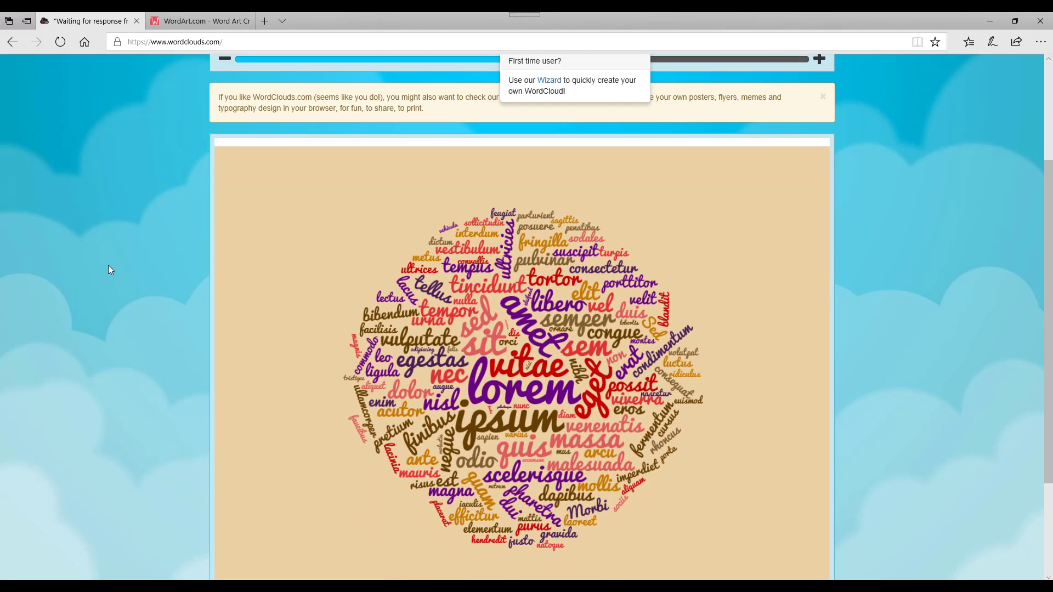
{"action": "scroll", "coordinate": [108, 269], "scroll_direction": "up", "scroll_amount": 2}
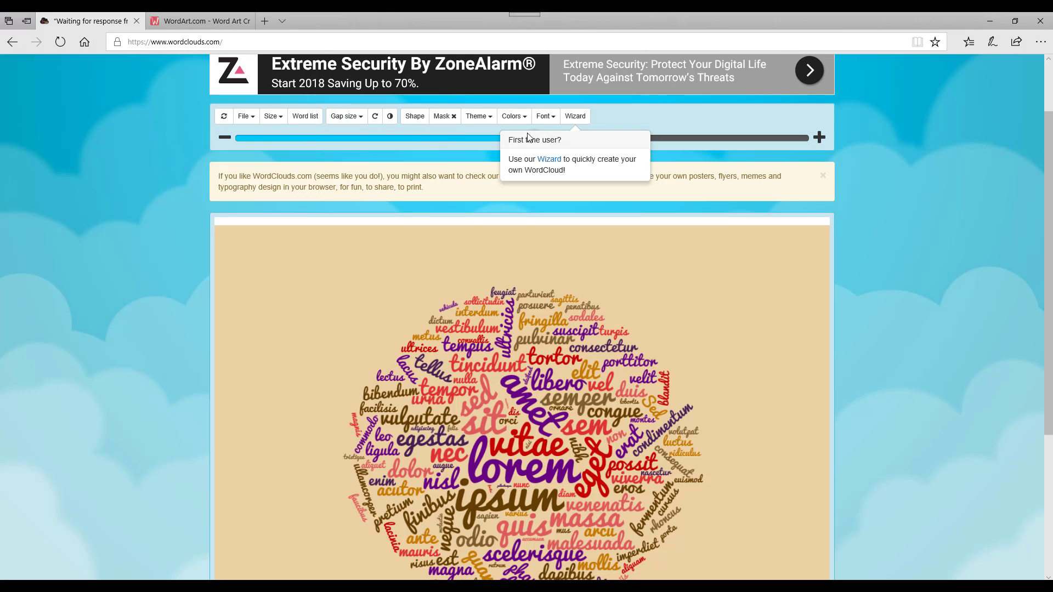
Start the WordClouds.com wizard with the paste-text option, then switch to Word and copy the whole list of descriptive words.
{"action": "left_click", "coordinate": [555, 159]}
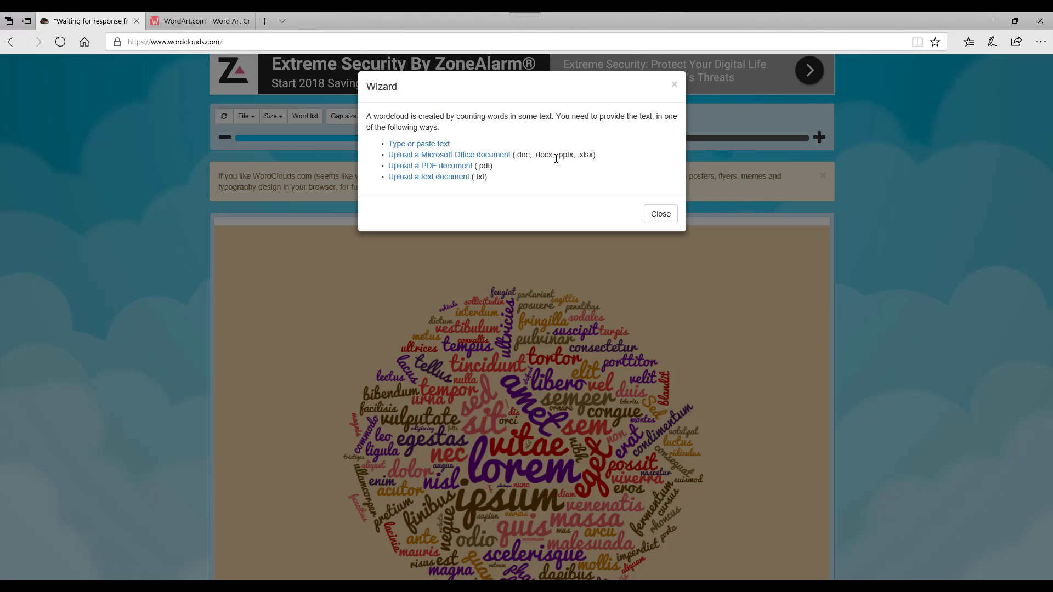
{"action": "left_click", "coordinate": [425, 144]}
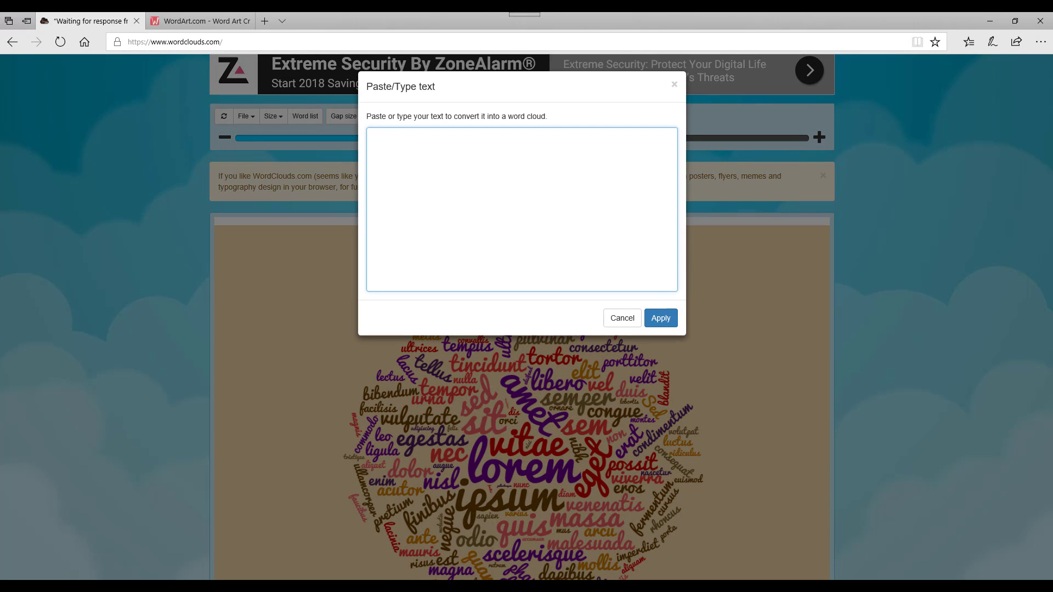
{"action": "key", "text": "alt+Tab"}
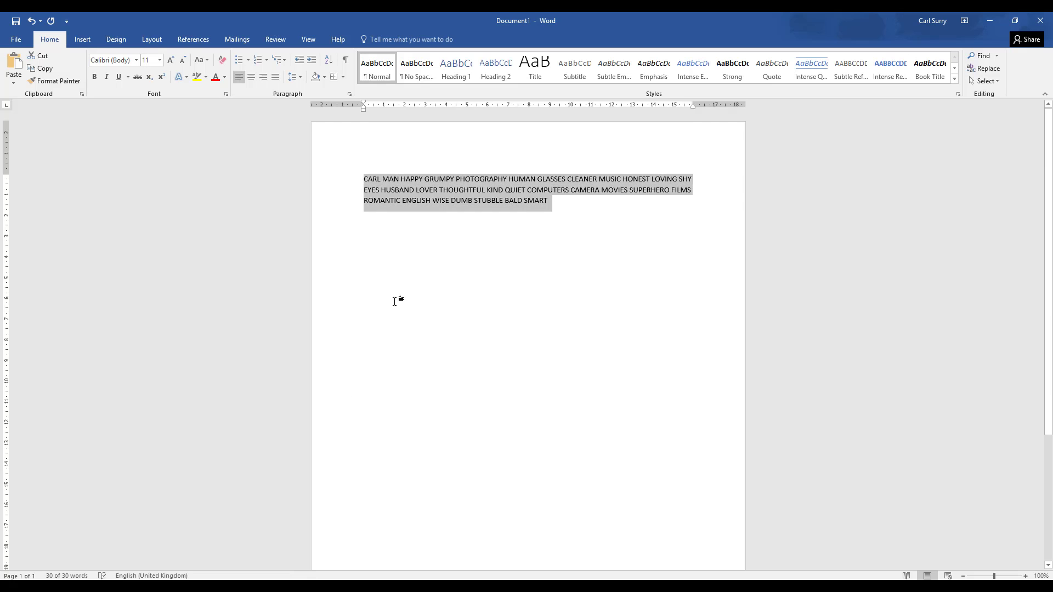
{"action": "right_click", "coordinate": [428, 194]}
{"action": "left_click", "coordinate": [456, 215]}
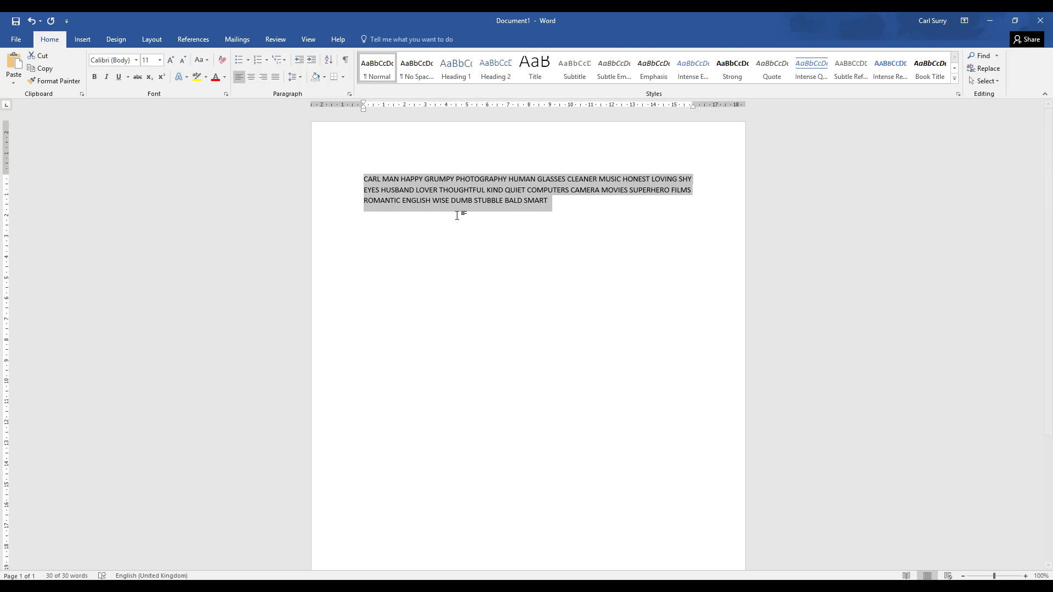
Return to the browser, paste the copied words into the wizard and generate the word cloud, closing the wizard.
{"action": "key", "text": "alt+Tab"}
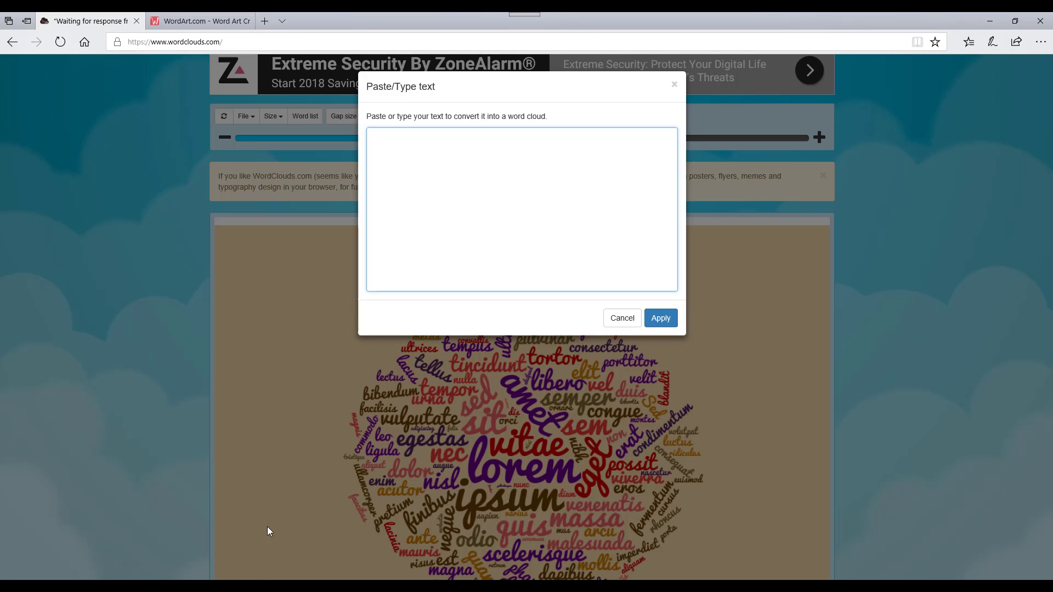
{"action": "right_click", "coordinate": [392, 142]}
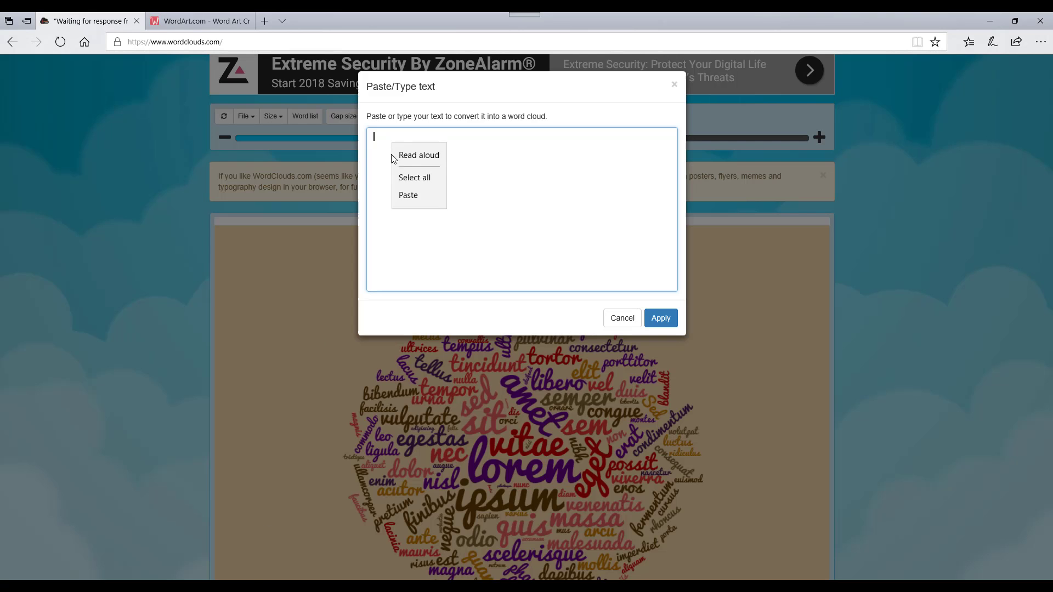
{"action": "left_click", "coordinate": [409, 195]}
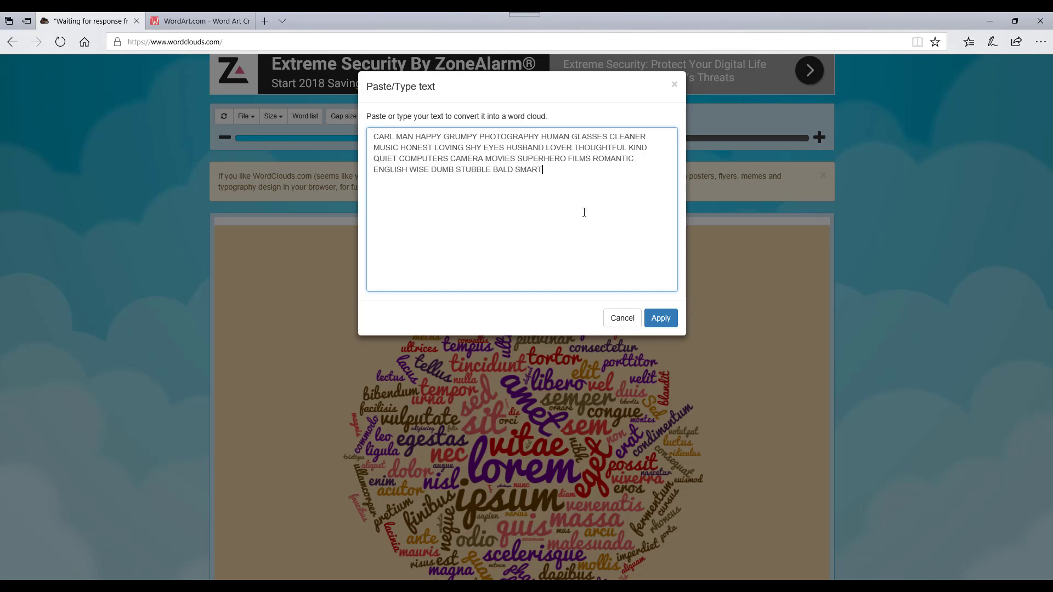
{"action": "left_click", "coordinate": [659, 318]}
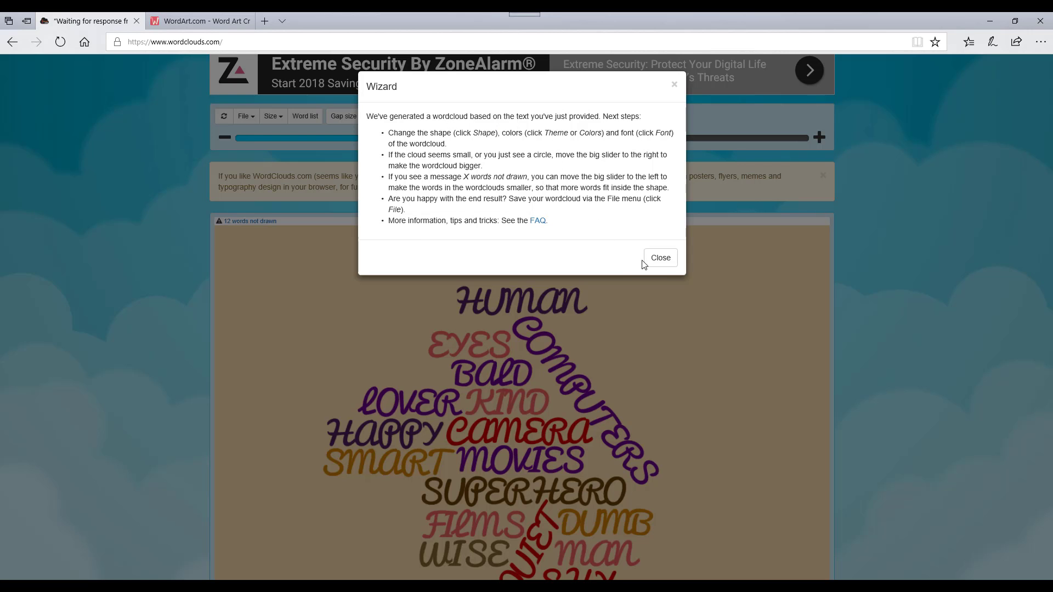
{"action": "left_click", "coordinate": [665, 261]}
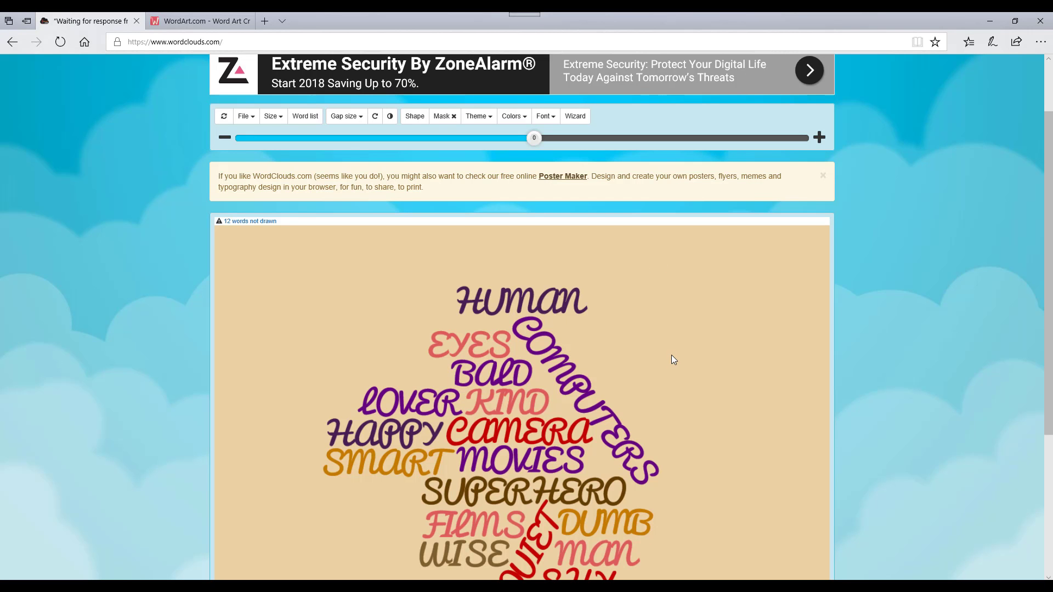
Change the word cloud's font to Arial.
{"action": "scroll", "coordinate": [673, 360], "scroll_direction": "down", "scroll_amount": 2}
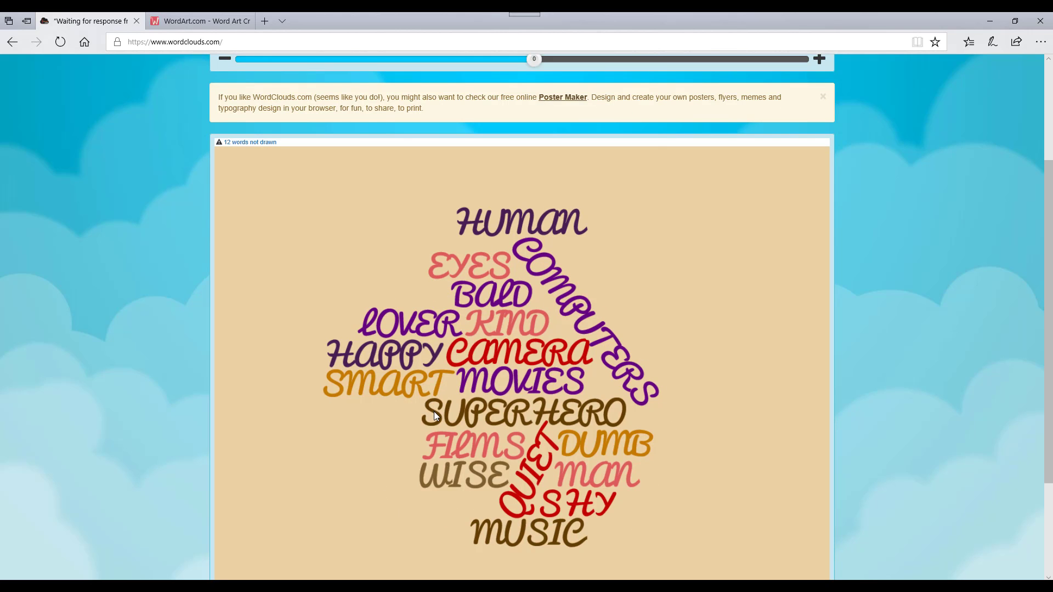
{"action": "scroll", "coordinate": [433, 411], "scroll_direction": "up", "scroll_amount": 2}
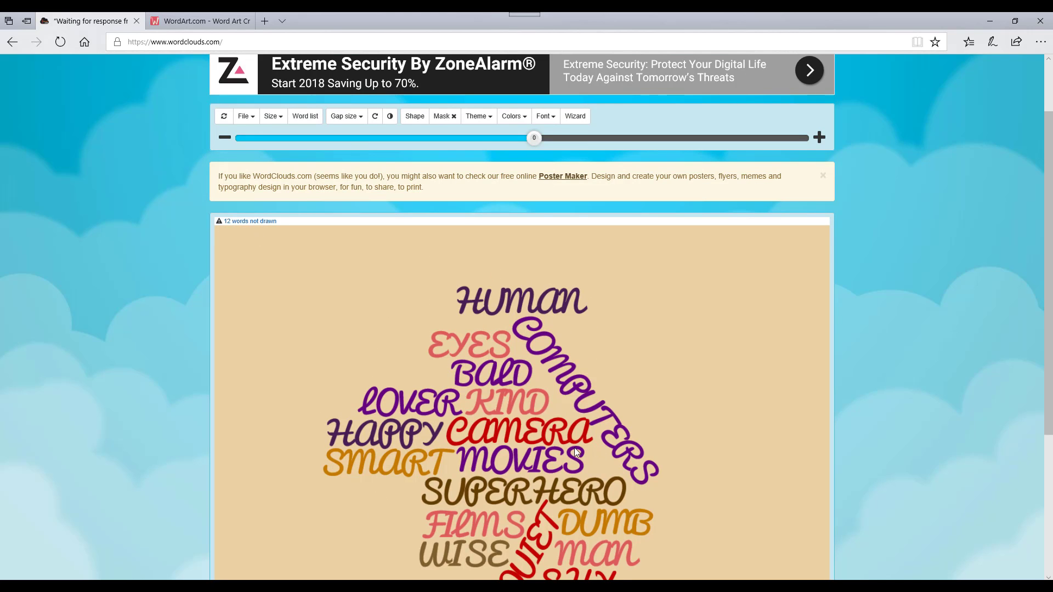
{"action": "scroll", "coordinate": [565, 460], "scroll_direction": "up", "scroll_amount": 2}
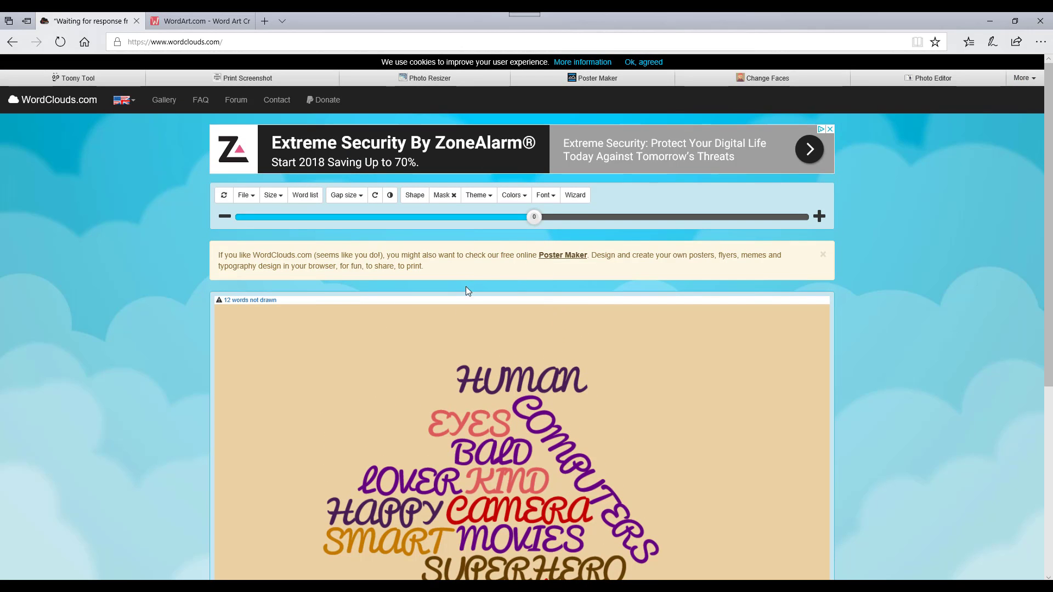
{"action": "left_click", "coordinate": [555, 200]}
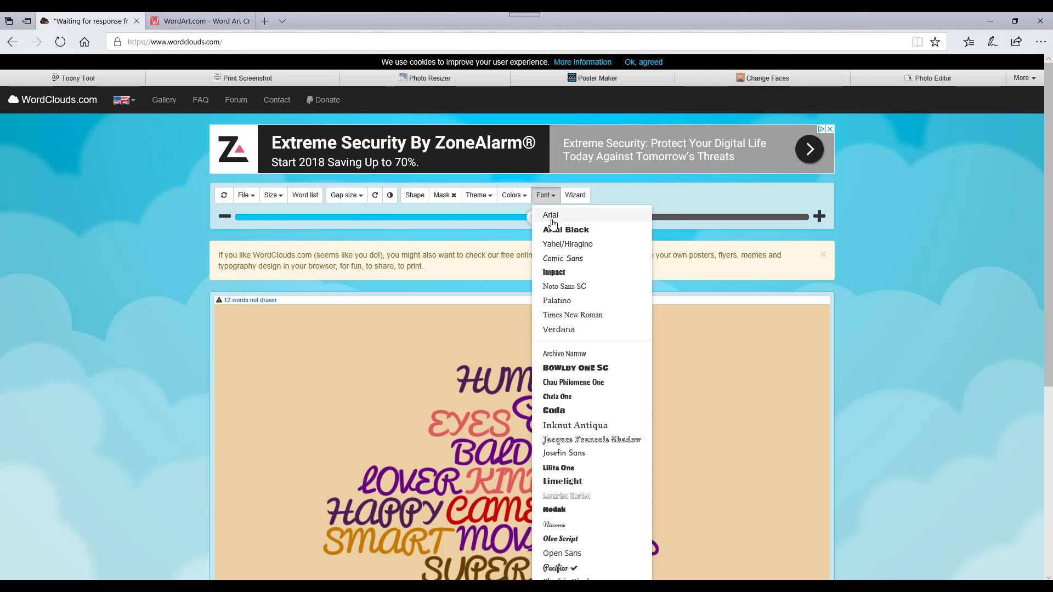
{"action": "left_click", "coordinate": [552, 217]}
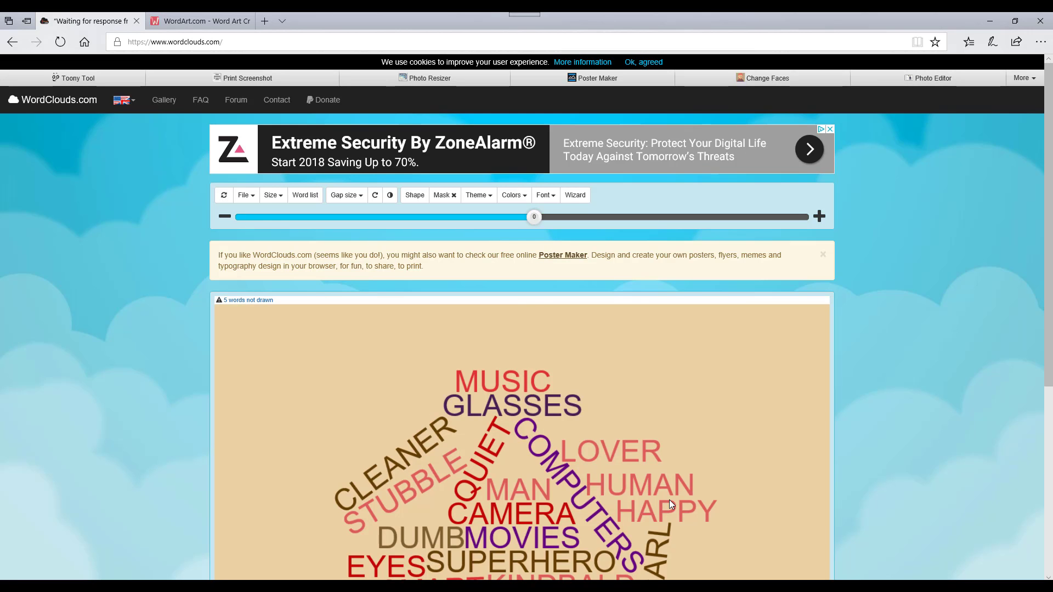
Try the pine tree shape for the word cloud.
{"action": "scroll", "coordinate": [668, 495], "scroll_direction": "down", "scroll_amount": 3}
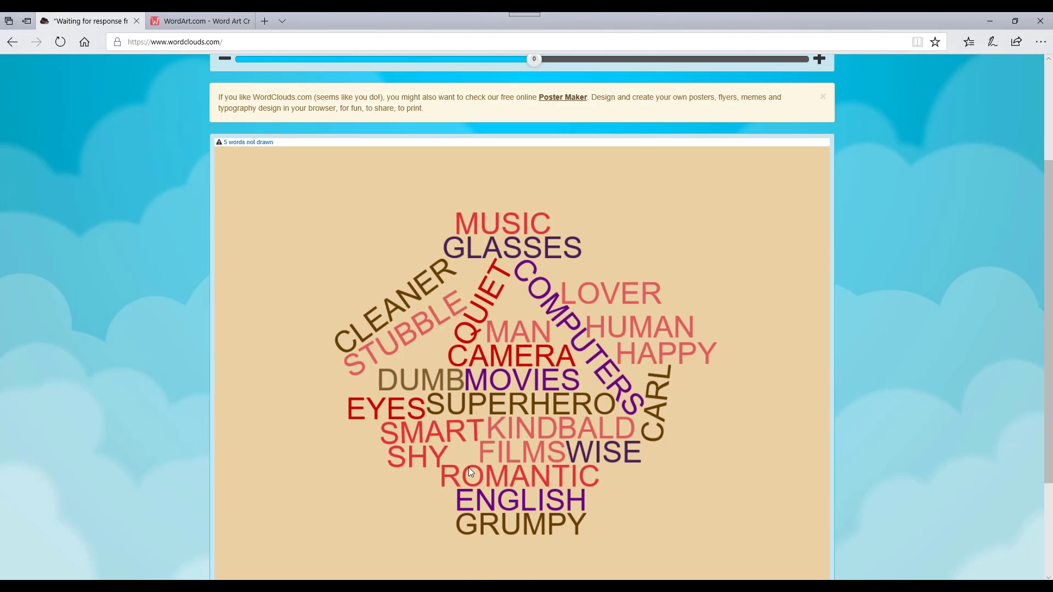
{"action": "scroll", "coordinate": [437, 473], "scroll_direction": "up", "scroll_amount": 2}
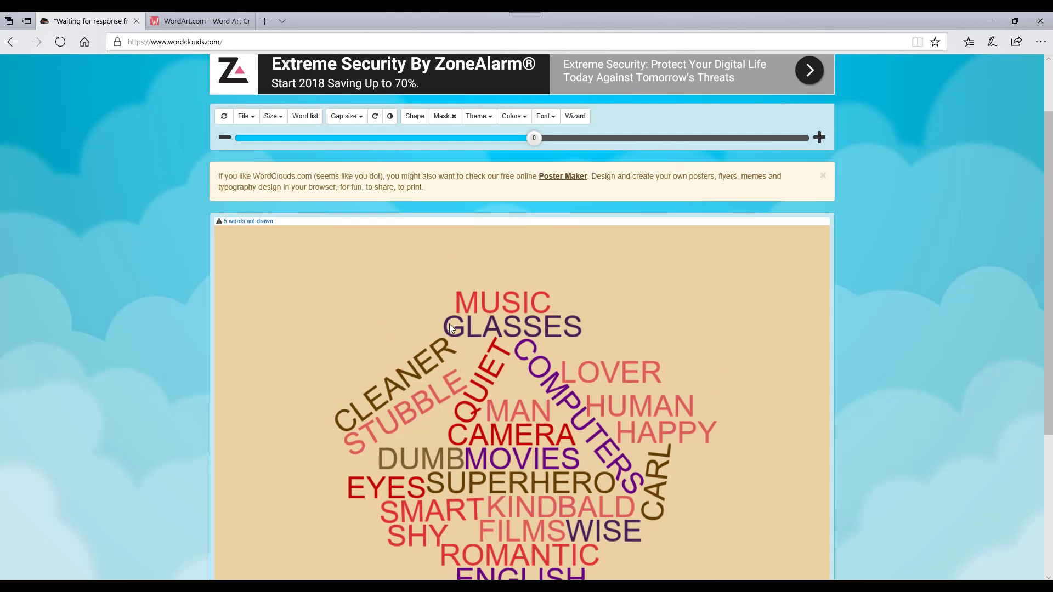
{"action": "scroll", "coordinate": [426, 327], "scroll_direction": "up", "scroll_amount": 2}
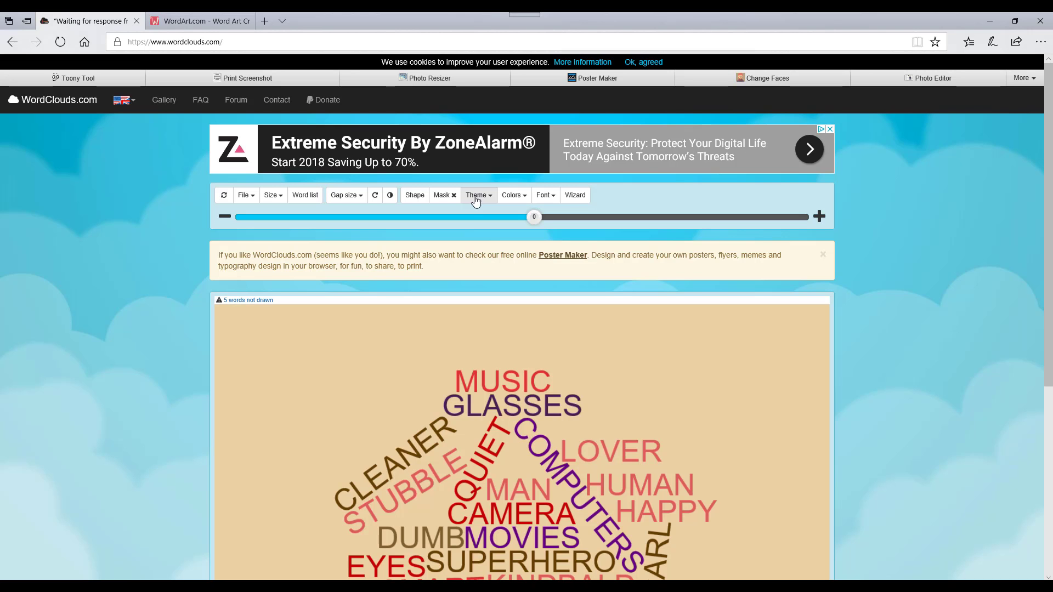
{"action": "left_click", "coordinate": [413, 197]}
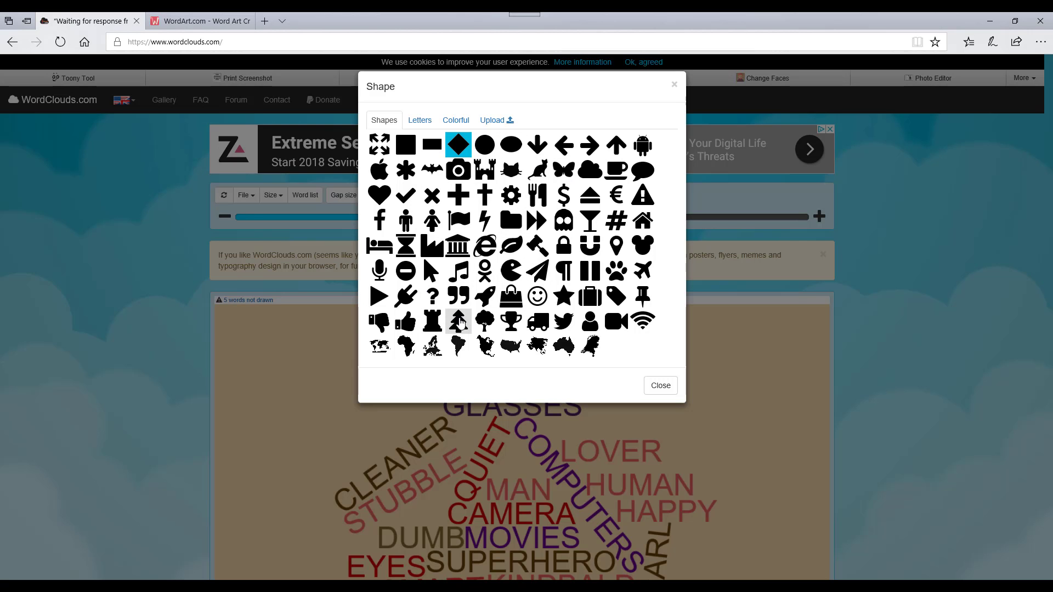
{"action": "left_click", "coordinate": [459, 323]}
{"action": "scroll", "coordinate": [646, 376], "scroll_direction": "down", "scroll_amount": 4}
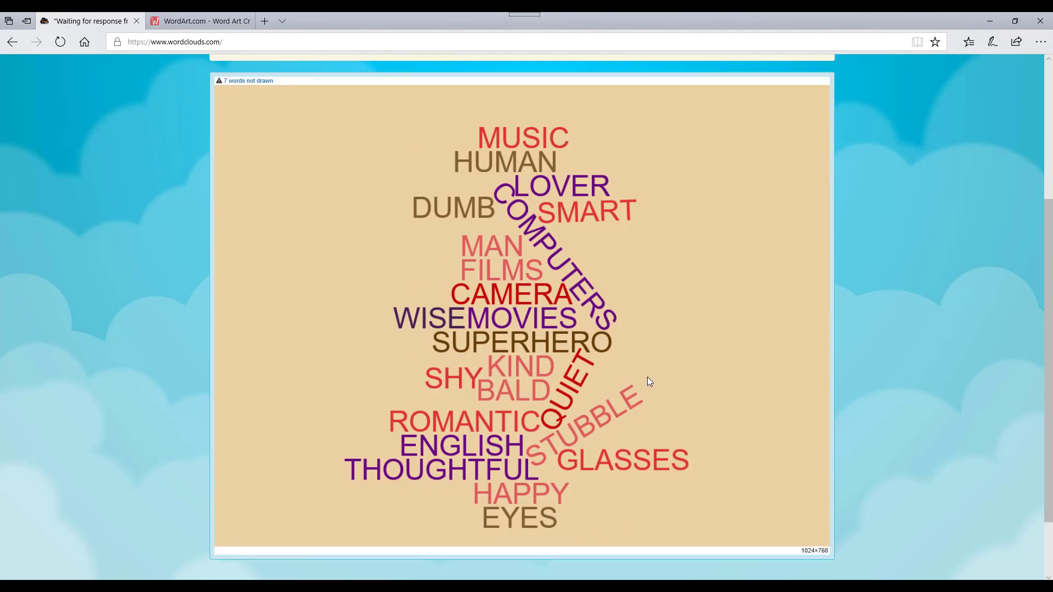
{"action": "scroll", "coordinate": [646, 376], "scroll_direction": "down", "scroll_amount": 1}
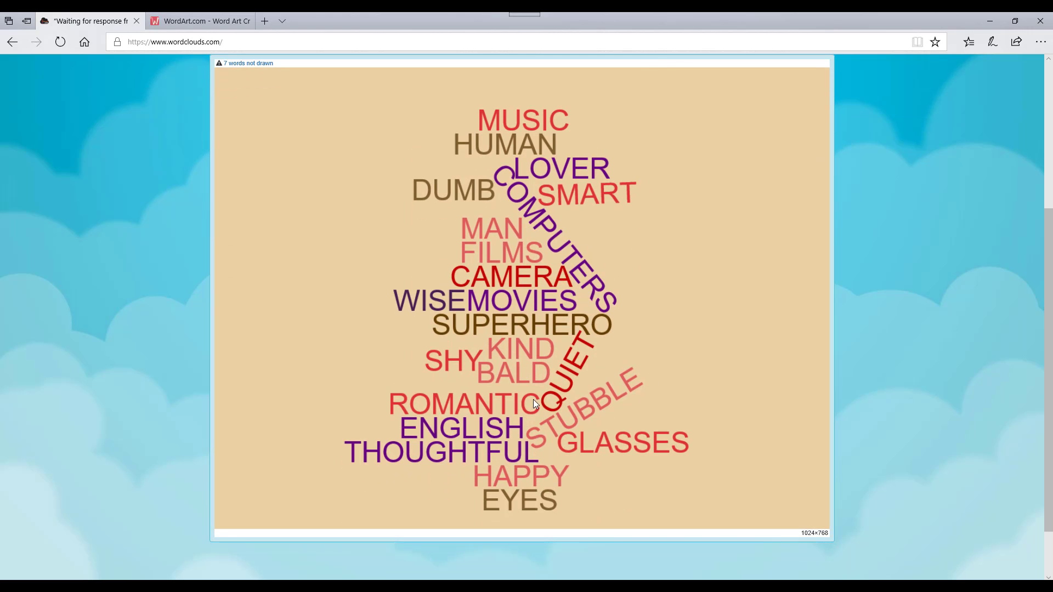
Change the word cloud's shape to the solid square and view the whole cloud.
{"action": "scroll", "coordinate": [533, 400], "scroll_direction": "up", "scroll_amount": 3}
{"action": "left_click", "coordinate": [412, 117]}
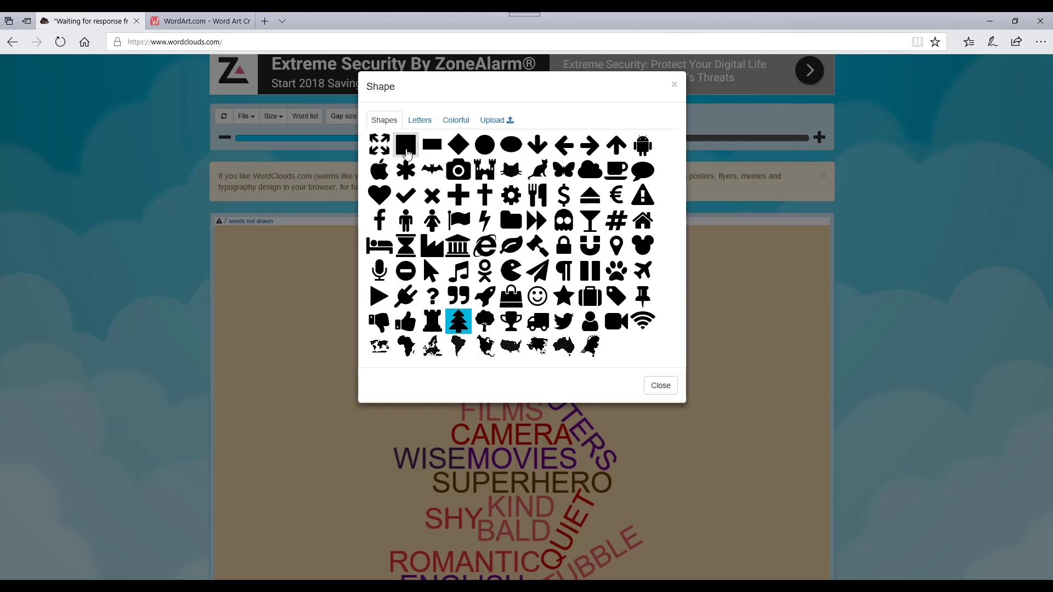
{"action": "left_click", "coordinate": [406, 152]}
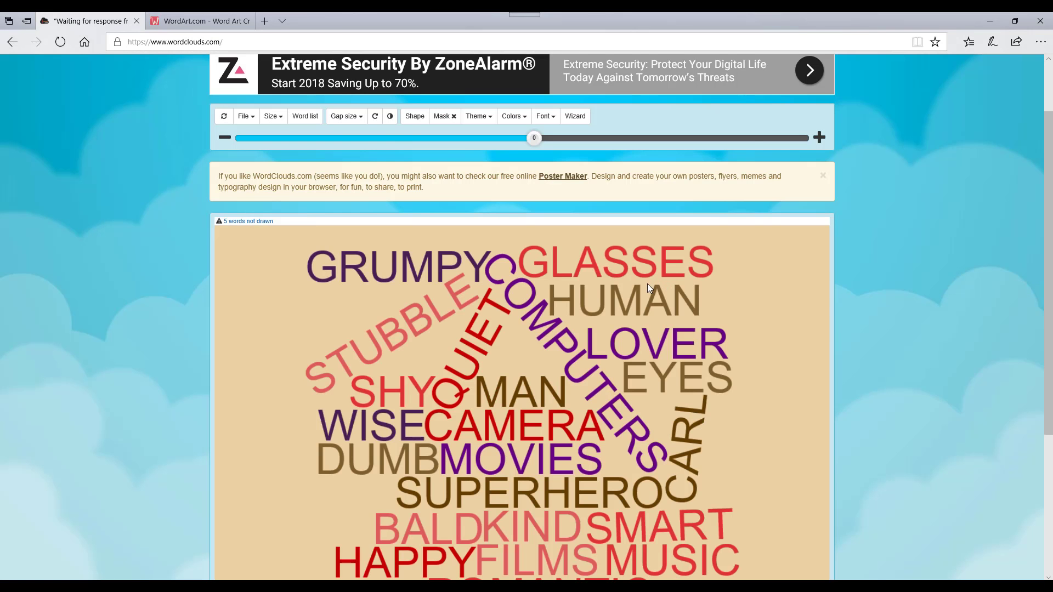
{"action": "scroll", "coordinate": [458, 382], "scroll_direction": "down", "scroll_amount": 3}
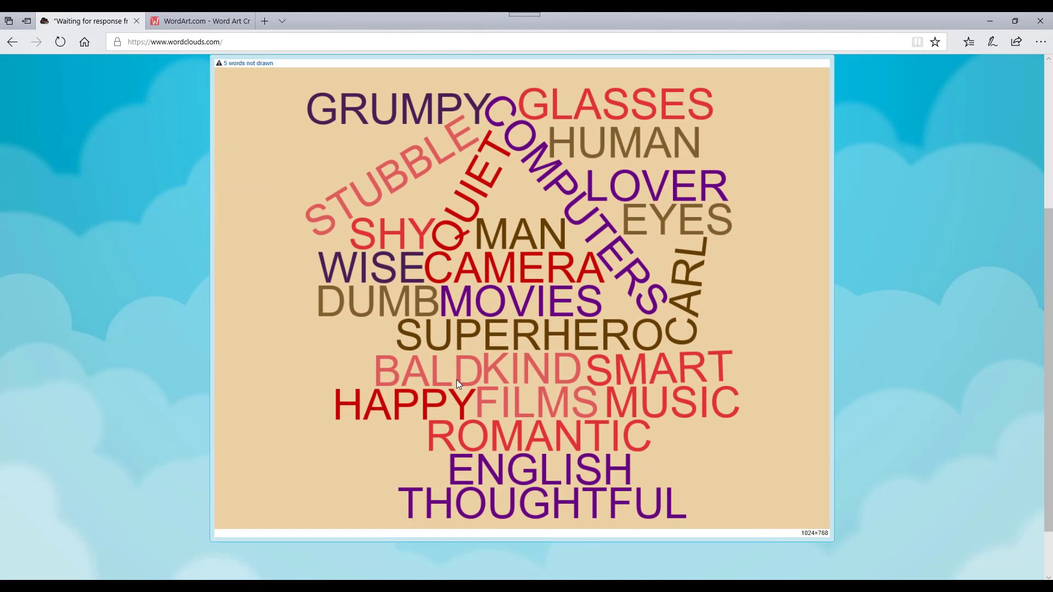
Apply the theme with a single dark grey word colour on a white background.
{"action": "scroll", "coordinate": [458, 382], "scroll_direction": "up", "scroll_amount": 1}
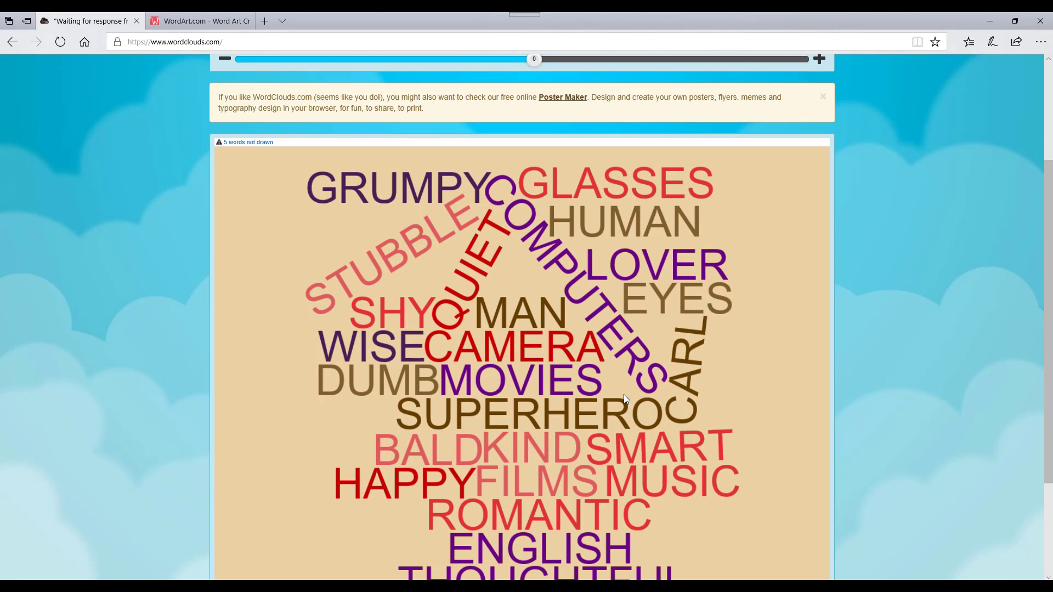
{"action": "scroll", "coordinate": [623, 394], "scroll_direction": "up", "scroll_amount": 3}
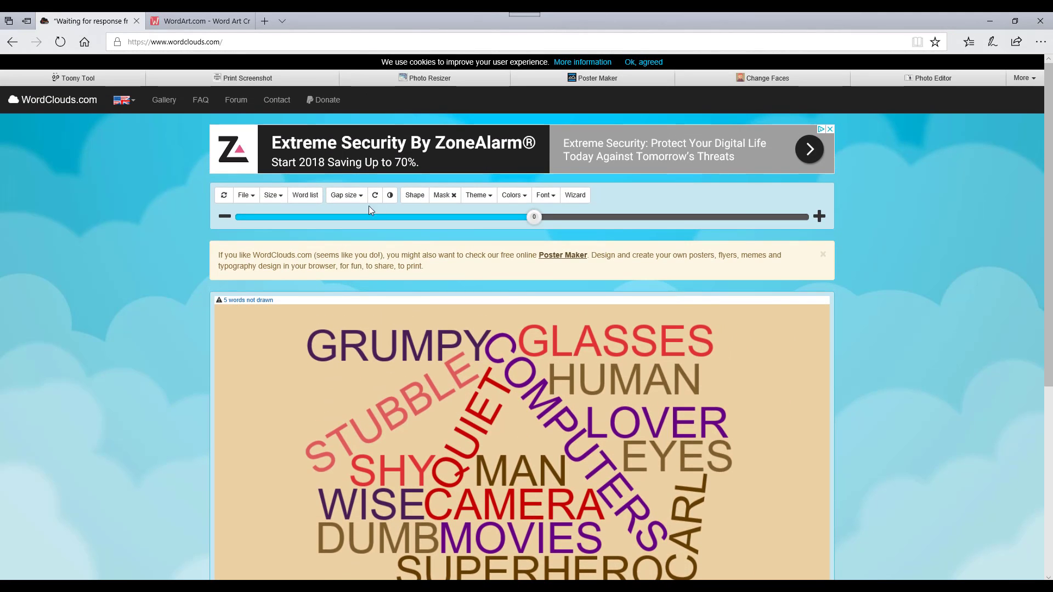
{"action": "left_click", "coordinate": [488, 198]}
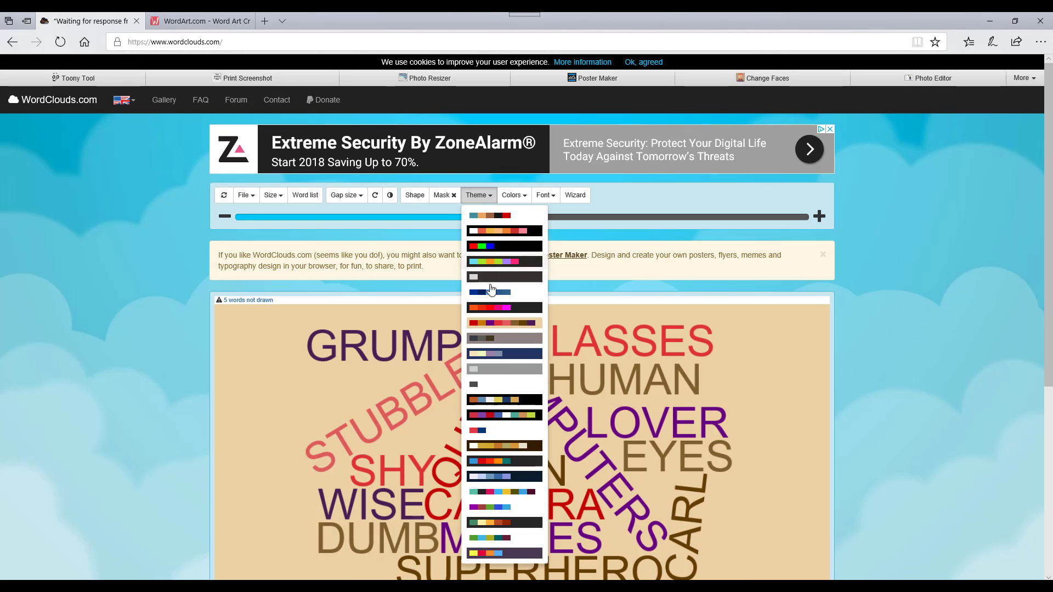
{"action": "left_click", "coordinate": [476, 387]}
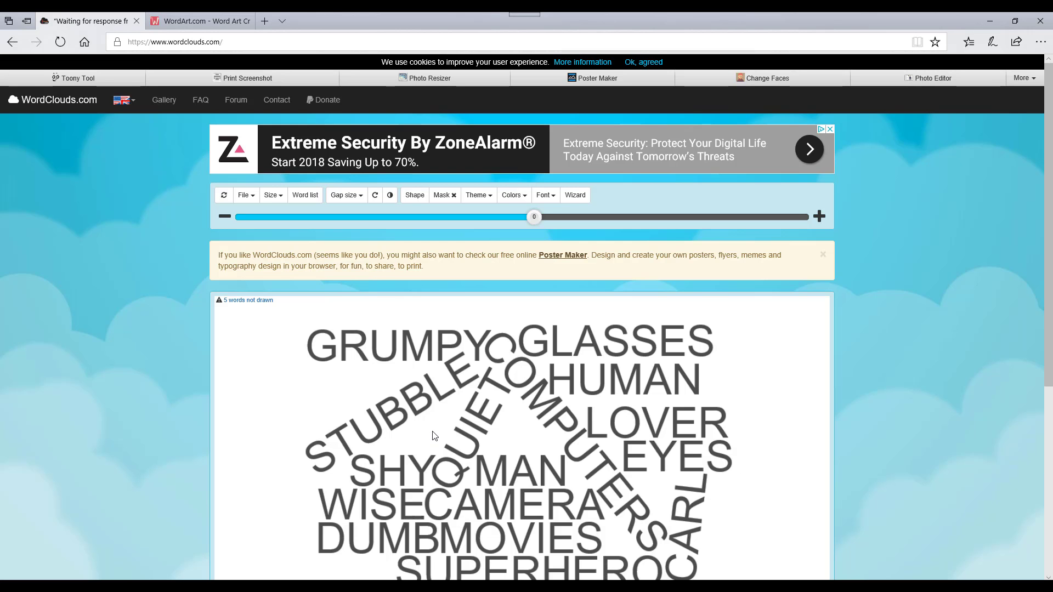
Try inverting the word cloud's shape so the words surround the square, and turn the inversion back off.
{"action": "scroll", "coordinate": [434, 436], "scroll_direction": "down", "scroll_amount": 1}
{"action": "scroll", "coordinate": [400, 384], "scroll_direction": "up", "scroll_amount": 1}
{"action": "scroll", "coordinate": [370, 327], "scroll_direction": "down", "scroll_amount": 1}
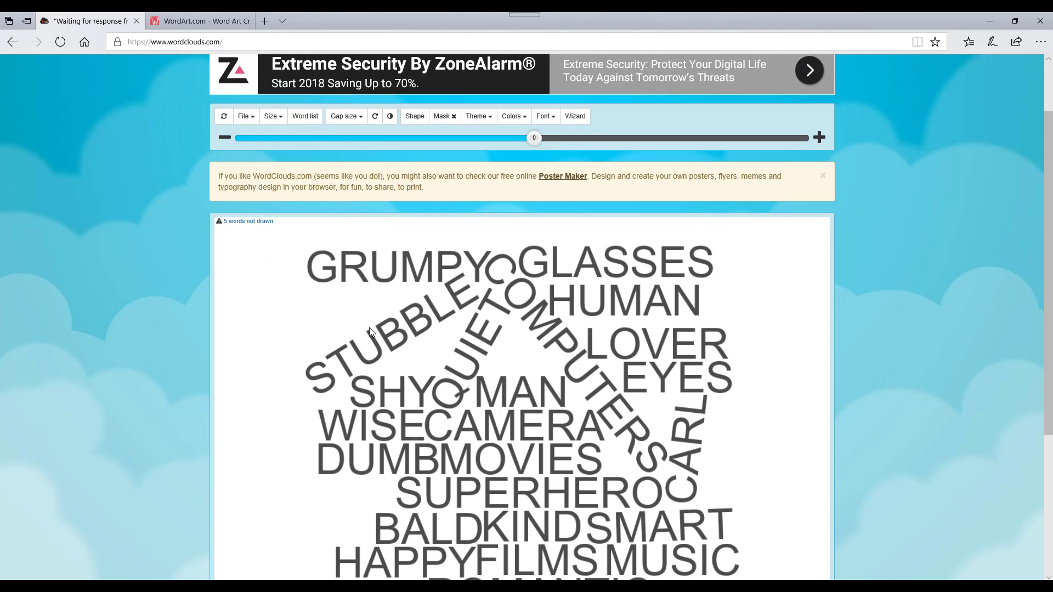
{"action": "left_click", "coordinate": [391, 117]}
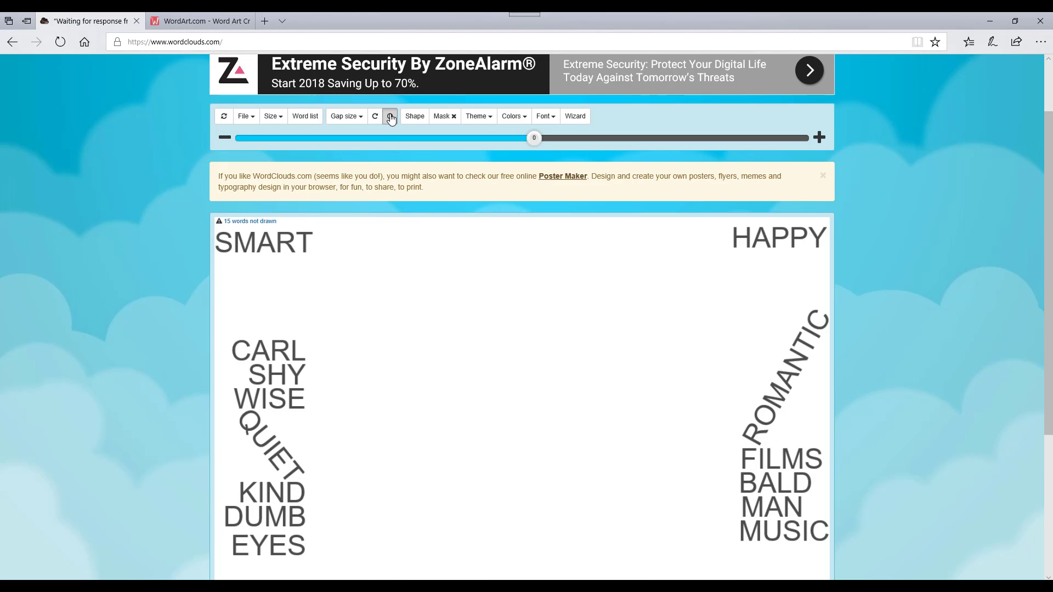
{"action": "scroll", "coordinate": [564, 461], "scroll_direction": "down", "scroll_amount": 1}
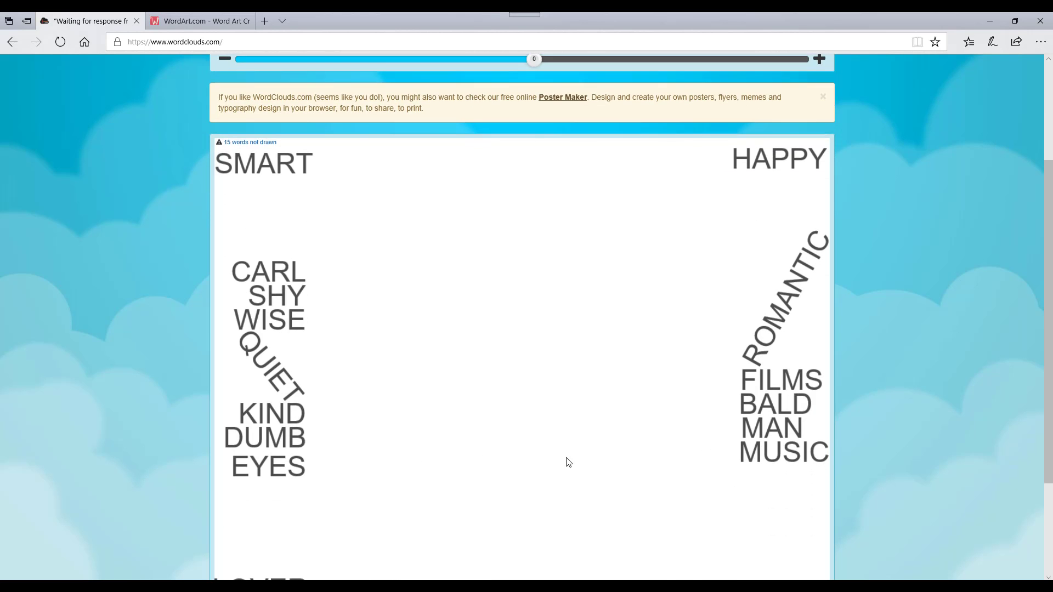
{"action": "scroll", "coordinate": [564, 460], "scroll_direction": "up", "scroll_amount": 1}
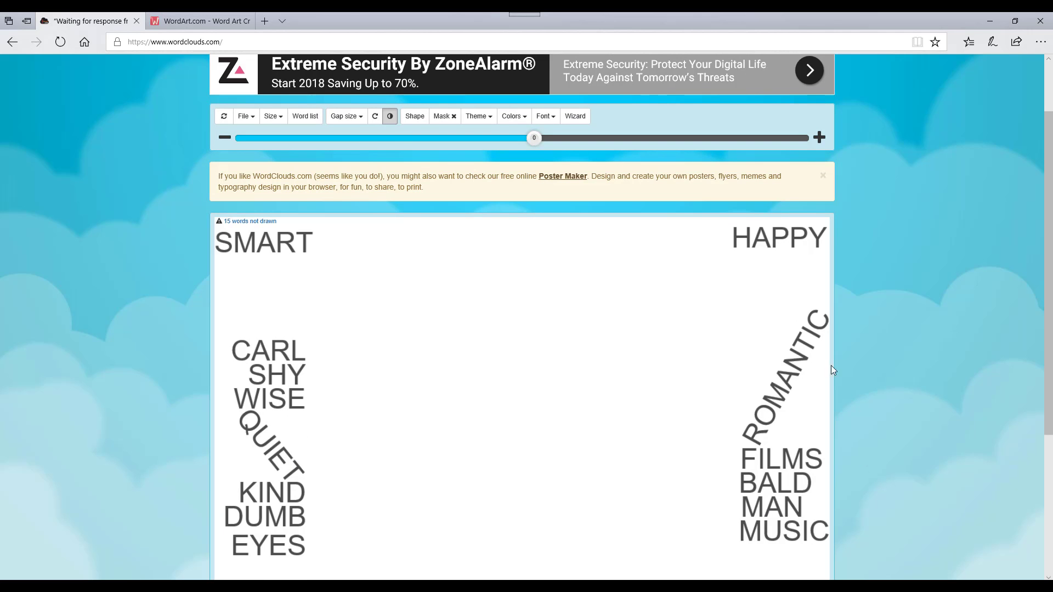
{"action": "left_click", "coordinate": [390, 117]}
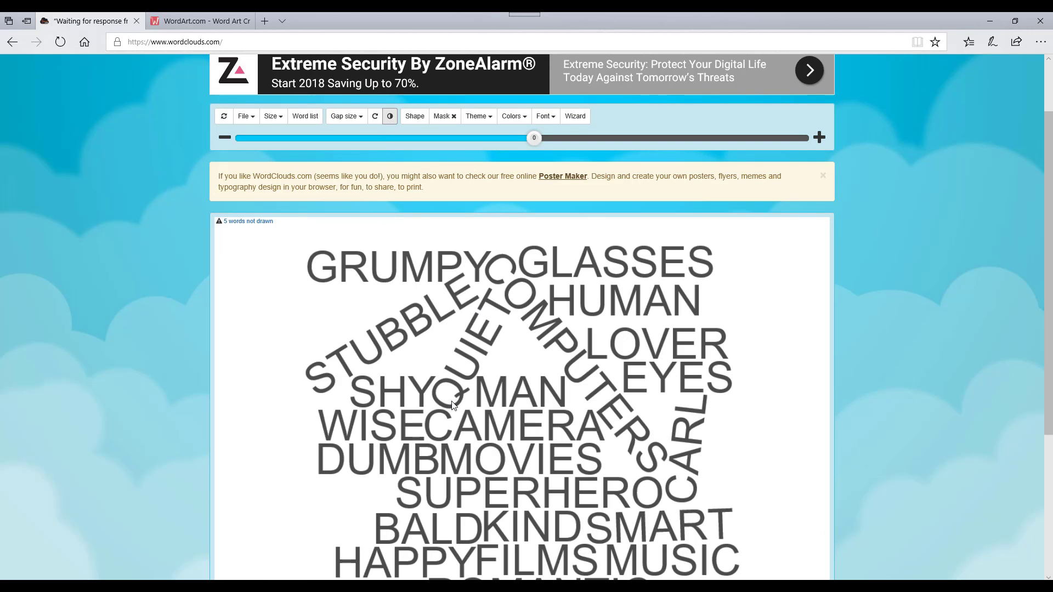
Apply custom colours to the word cloud, with white words on a black background.
{"action": "scroll", "coordinate": [455, 393], "scroll_direction": "down", "scroll_amount": 2}
{"action": "scroll", "coordinate": [455, 394], "scroll_direction": "up", "scroll_amount": 1}
{"action": "scroll", "coordinate": [455, 389], "scroll_direction": "up", "scroll_amount": 1}
{"action": "left_click", "coordinate": [513, 117]}
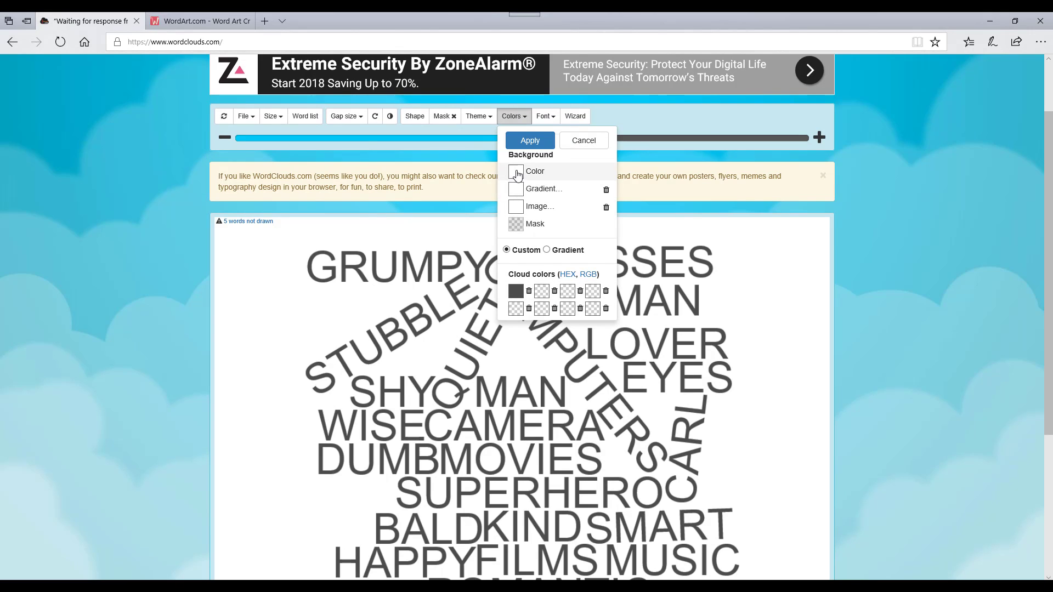
{"action": "left_click", "coordinate": [516, 293]}
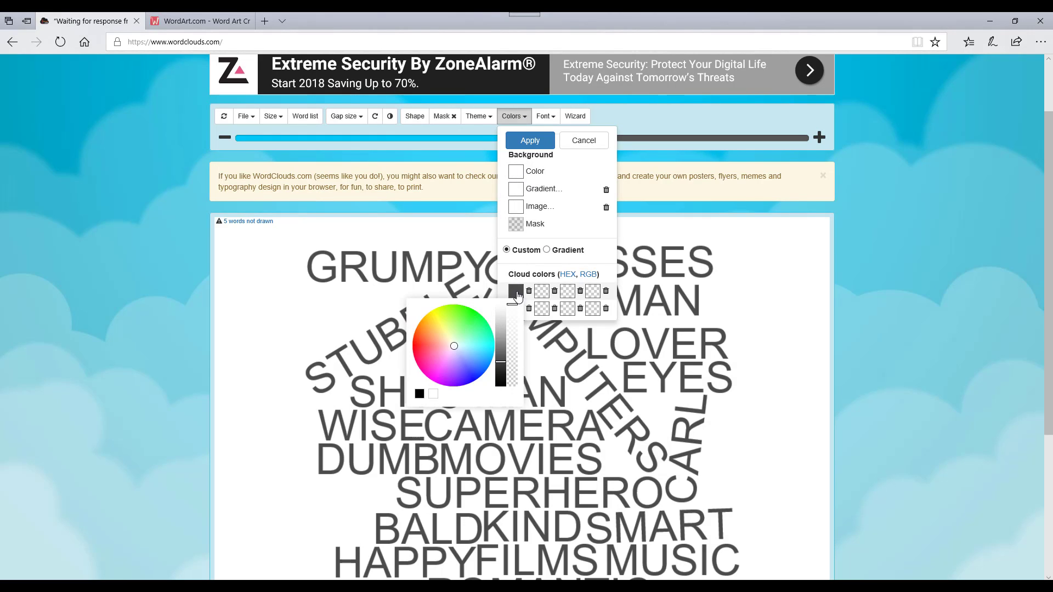
{"action": "left_click", "coordinate": [433, 394]}
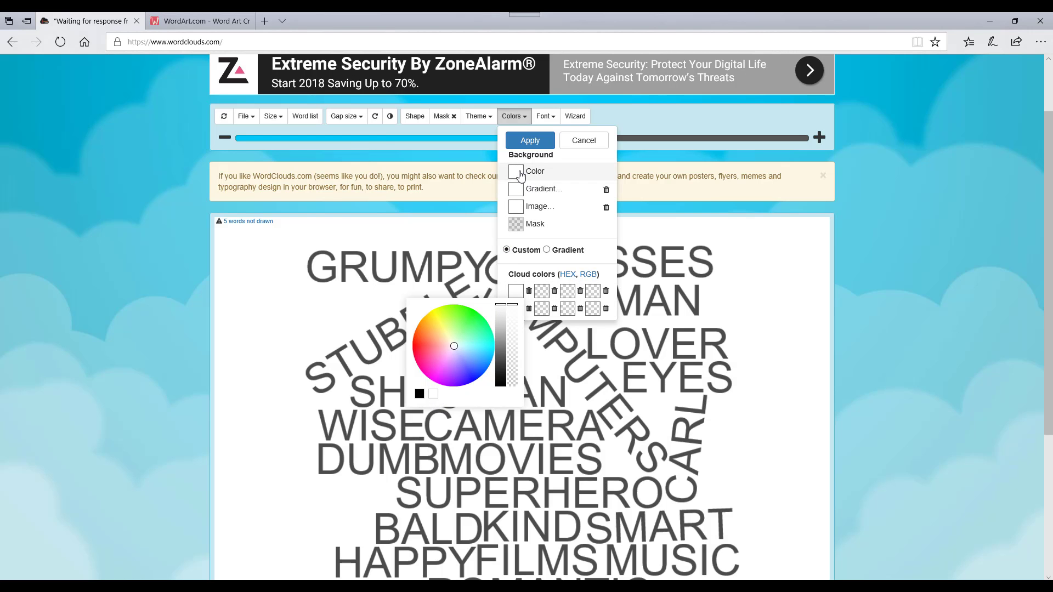
{"action": "left_click", "coordinate": [515, 171]}
{"action": "left_click", "coordinate": [420, 276]}
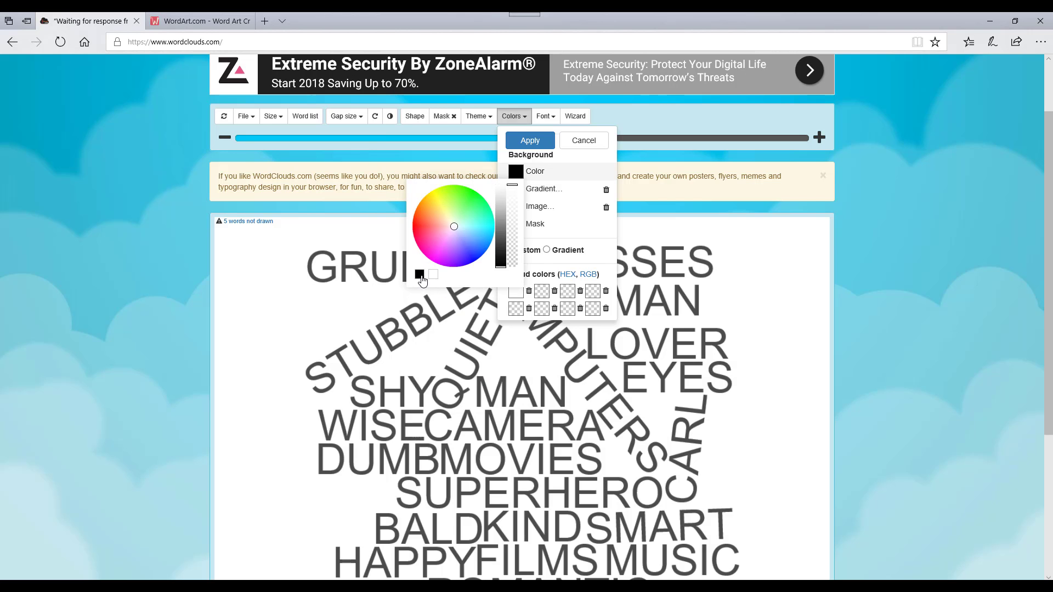
{"action": "left_click", "coordinate": [530, 140]}
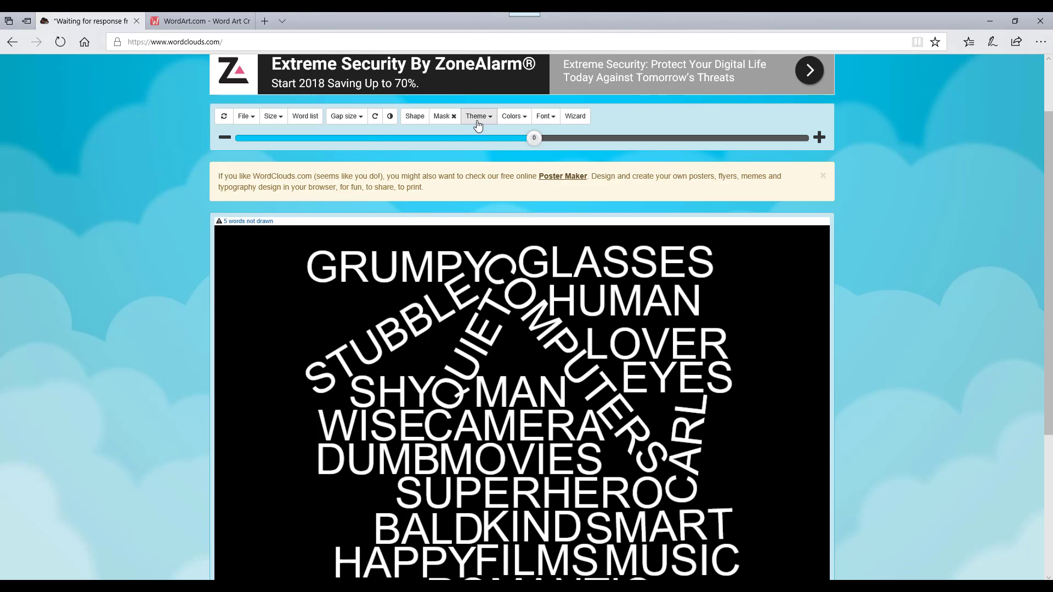
Set the gap size between words to 10 and check the whole cloud.
{"action": "left_click", "coordinate": [360, 120]}
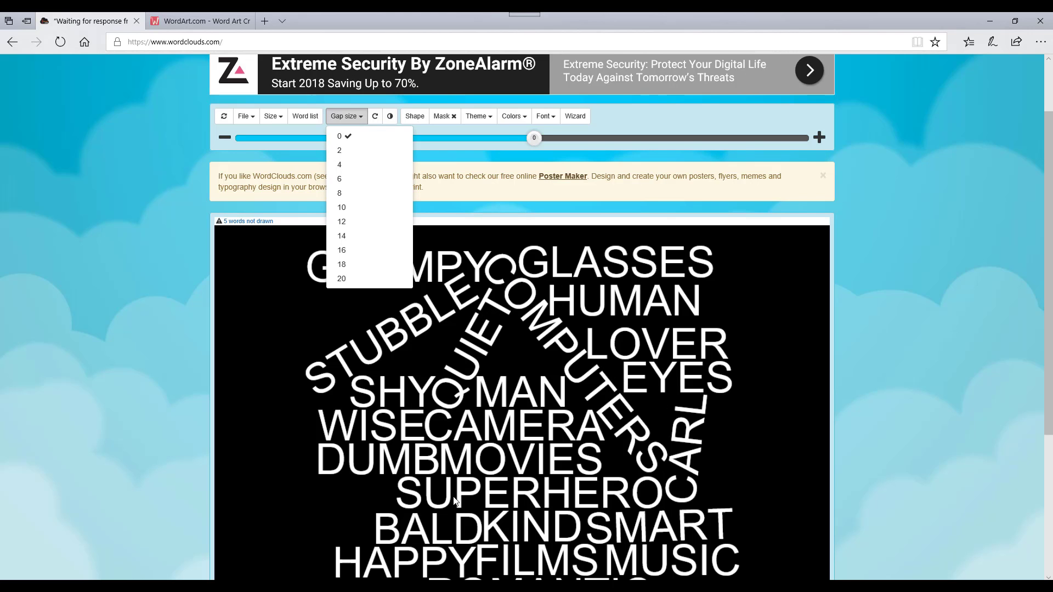
{"action": "left_click", "coordinate": [349, 210]}
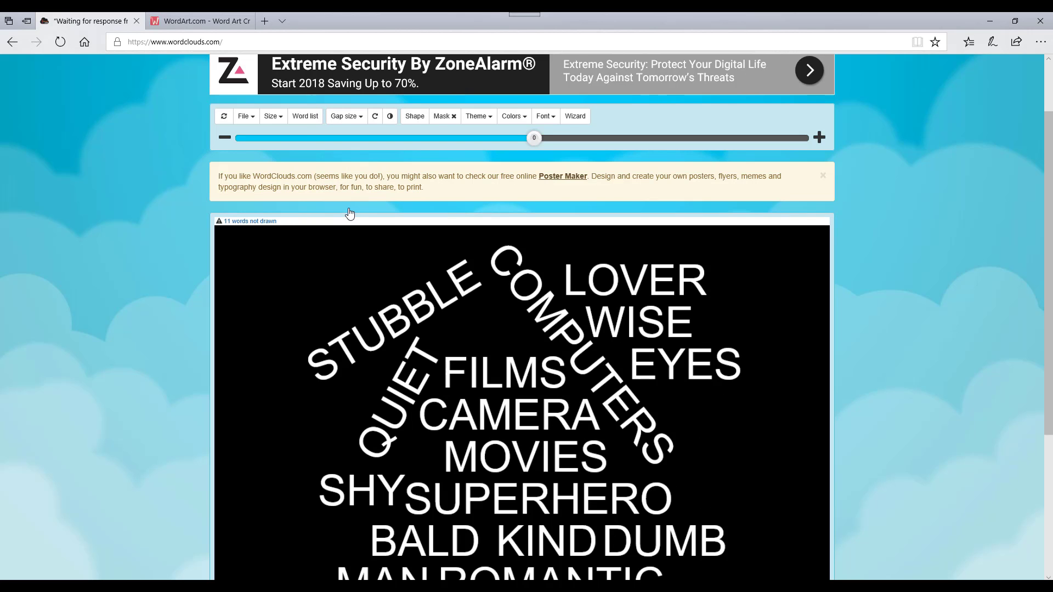
{"action": "scroll", "coordinate": [561, 408], "scroll_direction": "down", "scroll_amount": 1}
{"action": "scroll", "coordinate": [560, 408], "scroll_direction": "down", "scroll_amount": 3}
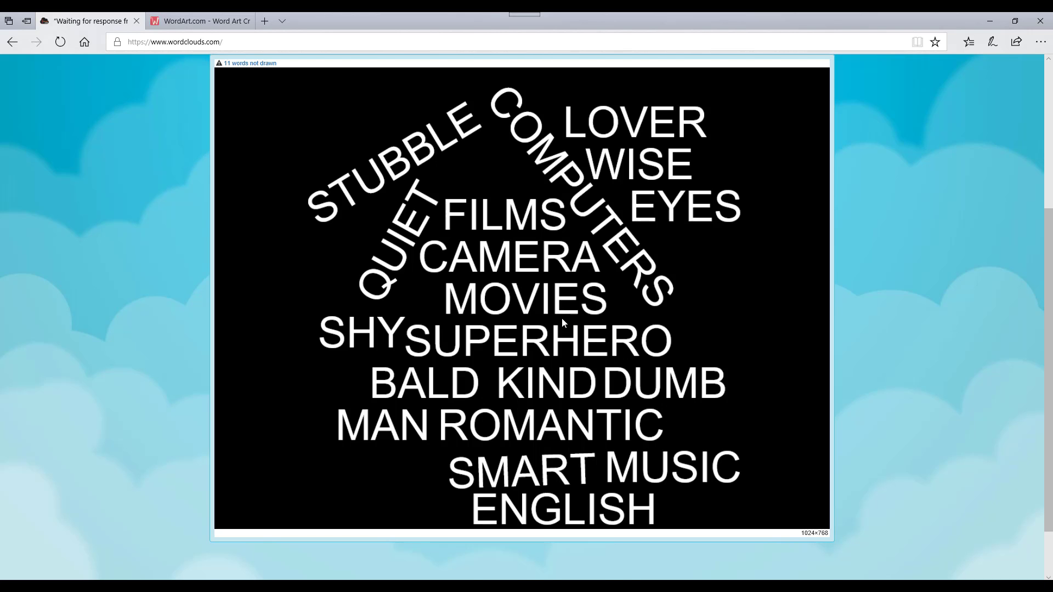
{"action": "scroll", "coordinate": [563, 314], "scroll_direction": "up", "scroll_amount": 2}
{"action": "scroll", "coordinate": [563, 313], "scroll_direction": "down", "scroll_amount": 2}
{"action": "scroll", "coordinate": [563, 314], "scroll_direction": "up", "scroll_amount": 3}
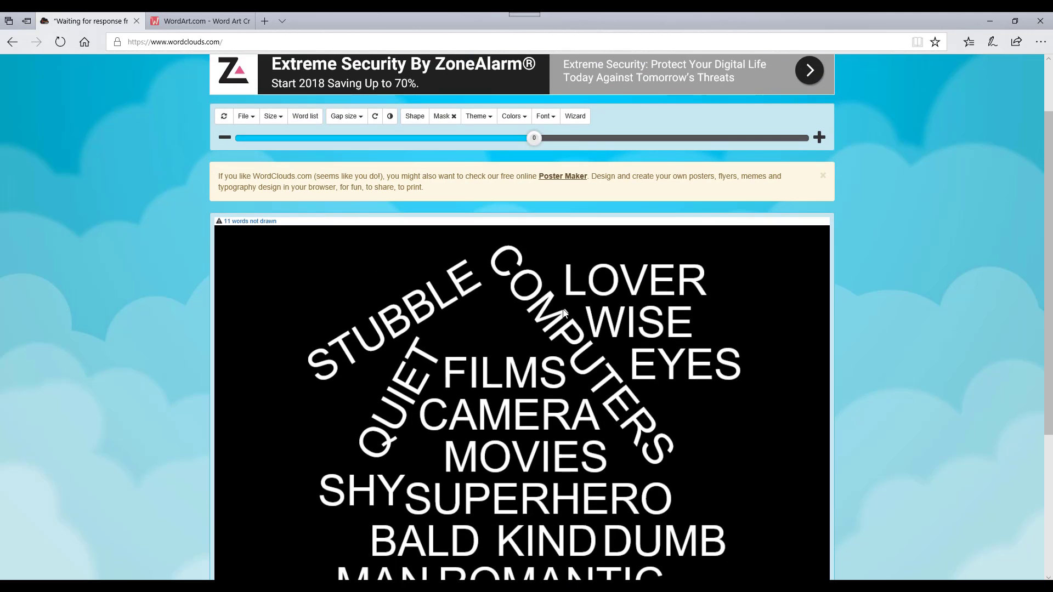
Set the direction of words to the horizontal and vertical mix with vertical words reading downward.
{"action": "left_click", "coordinate": [375, 117]}
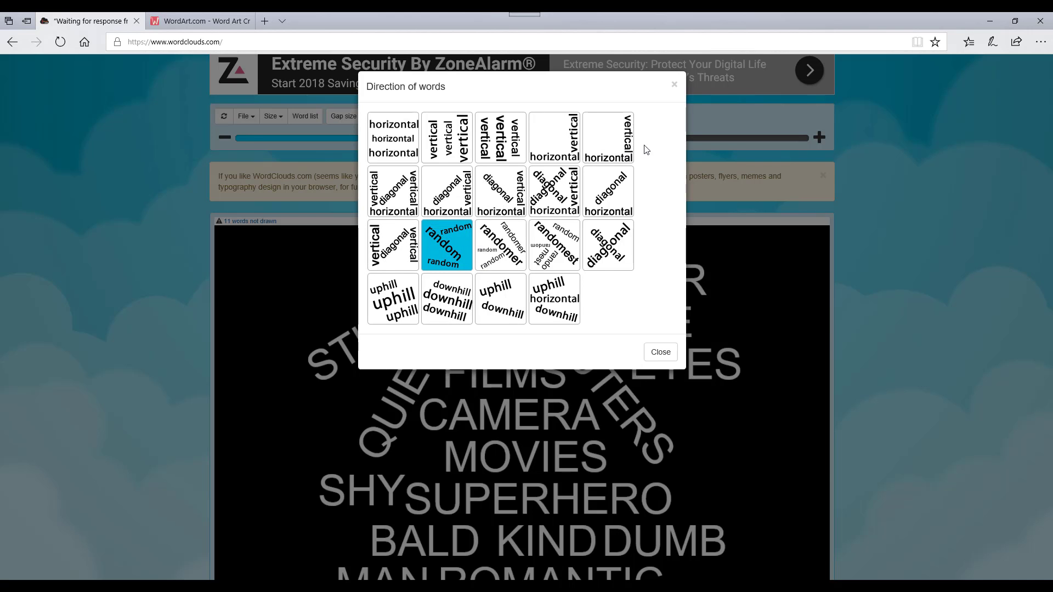
{"action": "left_click", "coordinate": [612, 147]}
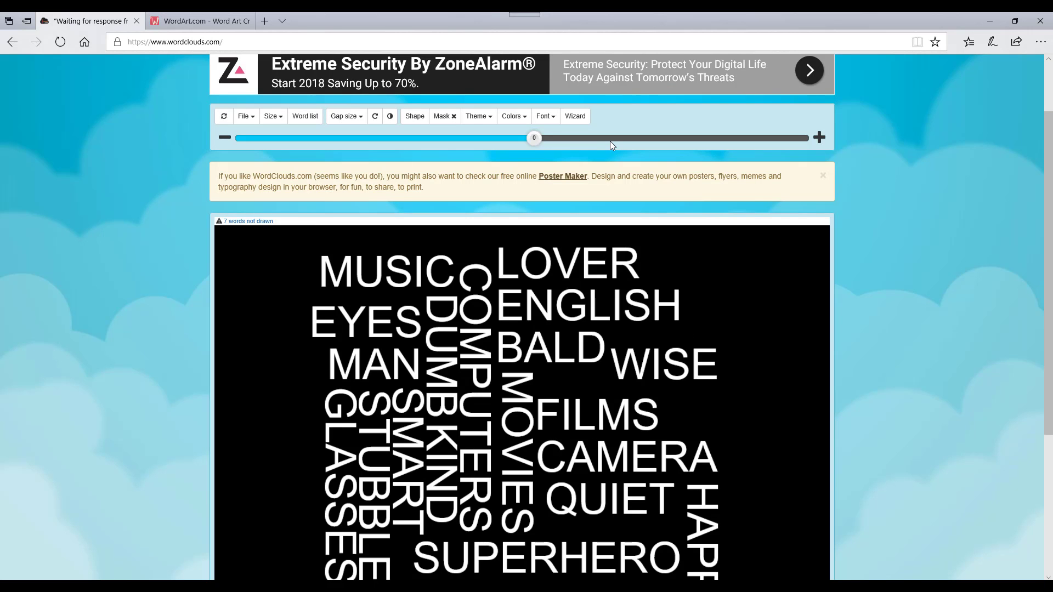
{"action": "scroll", "coordinate": [729, 317], "scroll_direction": "down", "scroll_amount": 1}
{"action": "scroll", "coordinate": [729, 317], "scroll_direction": "down", "scroll_amount": 1}
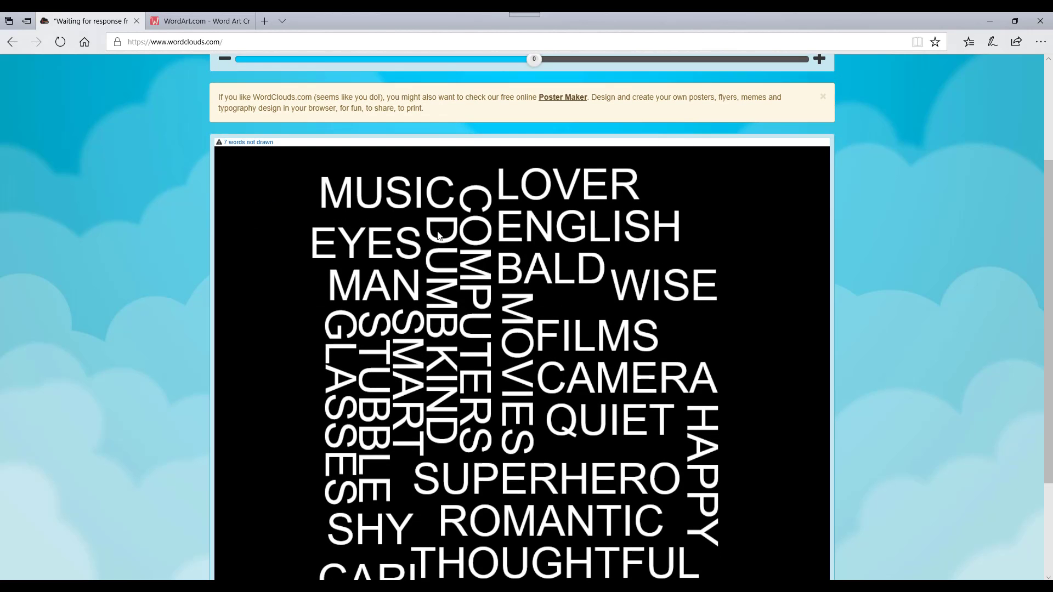
{"action": "scroll", "coordinate": [444, 409], "scroll_direction": "down", "scroll_amount": 1}
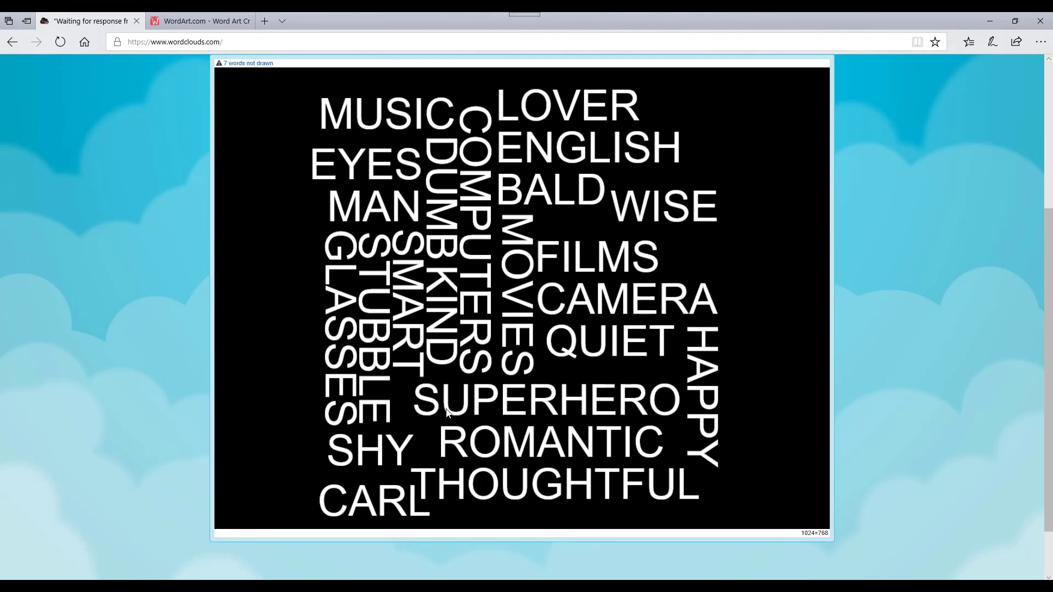
Reduce the word size in stages to -21 so more words fit, and check the whole cloud.
{"action": "scroll", "coordinate": [628, 421], "scroll_direction": "up", "scroll_amount": 1}
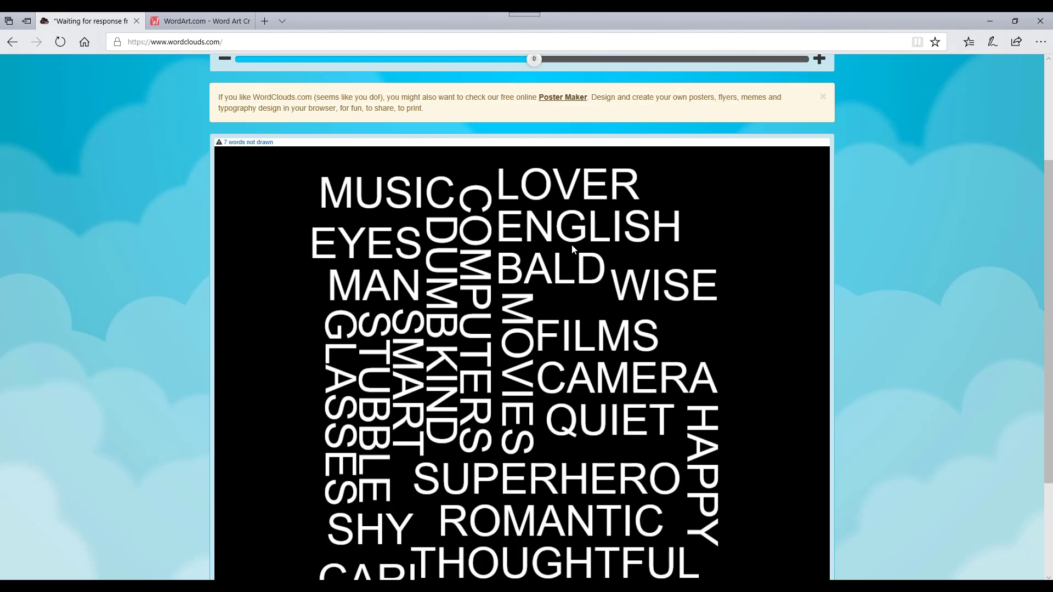
{"action": "scroll", "coordinate": [571, 245], "scroll_direction": "up", "scroll_amount": 1}
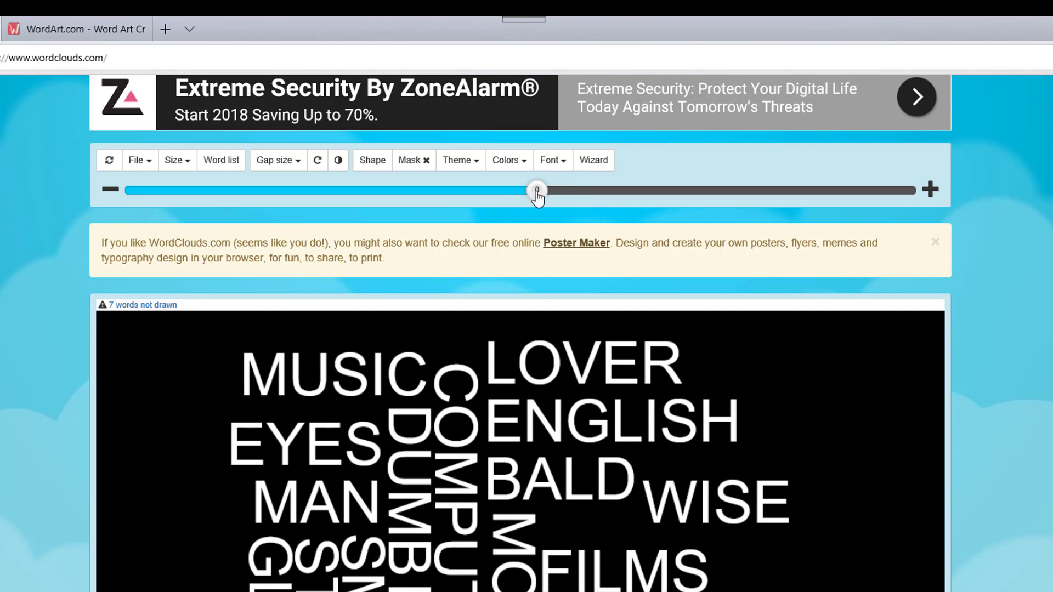
{"action": "left_click_drag", "start_coordinate": [536, 200], "coordinate": [486, 204]}
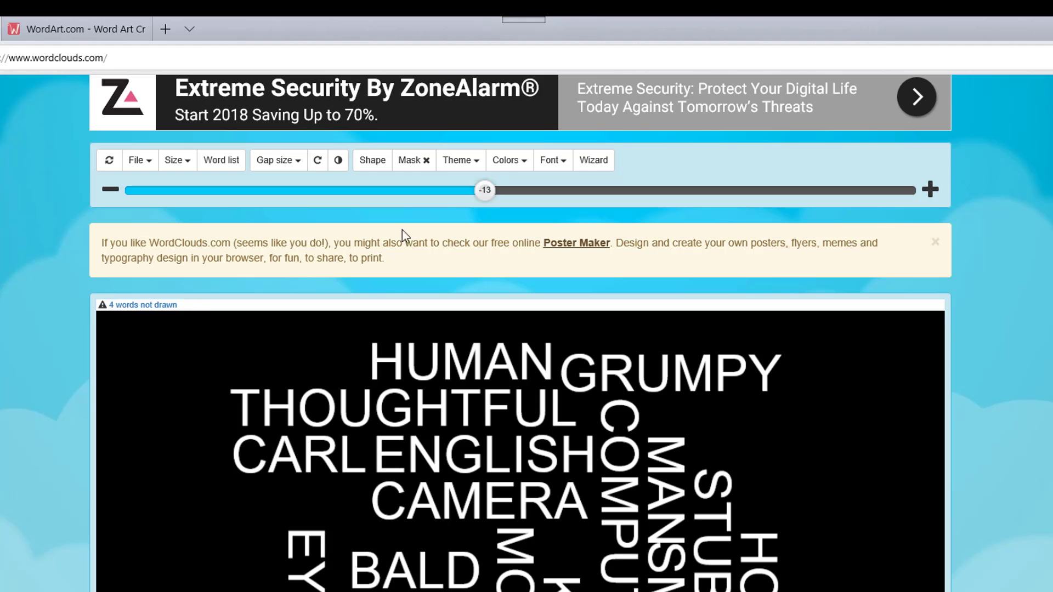
{"action": "left_click_drag", "start_coordinate": [486, 200], "coordinate": [471, 199]}
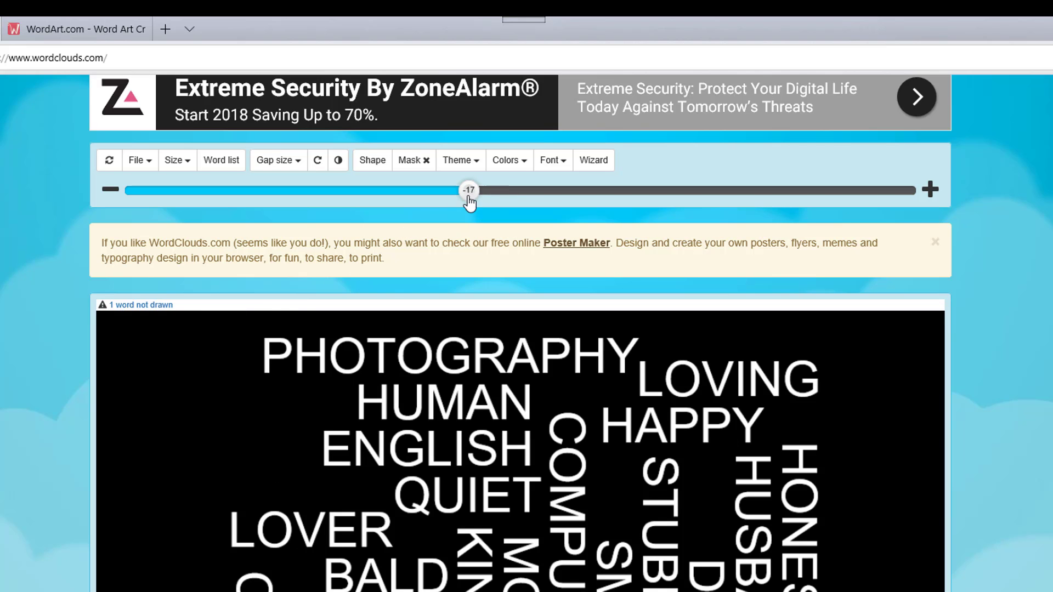
{"action": "left_click_drag", "start_coordinate": [469, 203], "coordinate": [466, 203]}
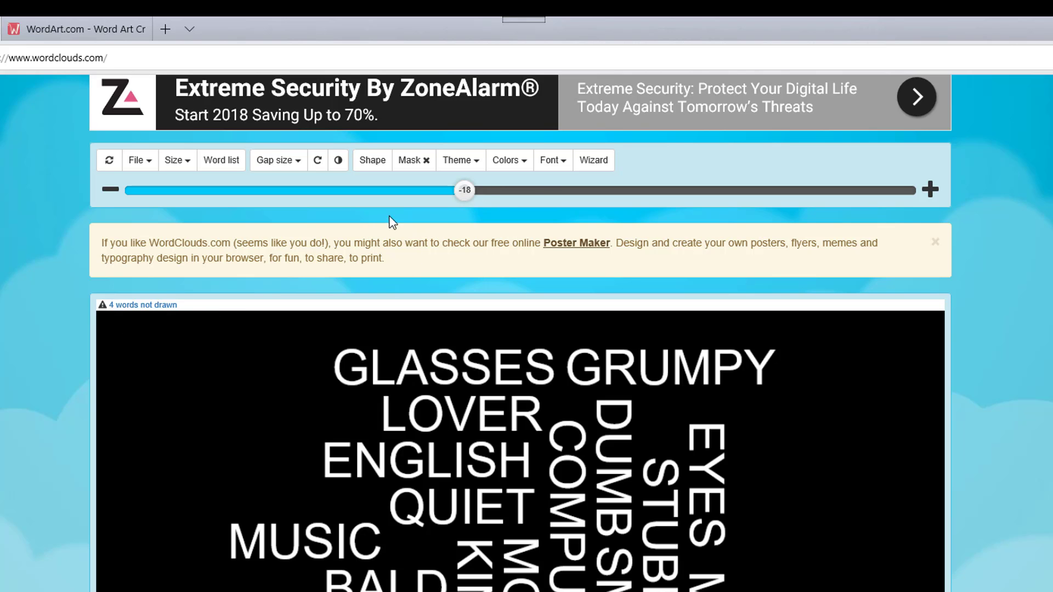
{"action": "left_click_drag", "start_coordinate": [463, 197], "coordinate": [453, 201]}
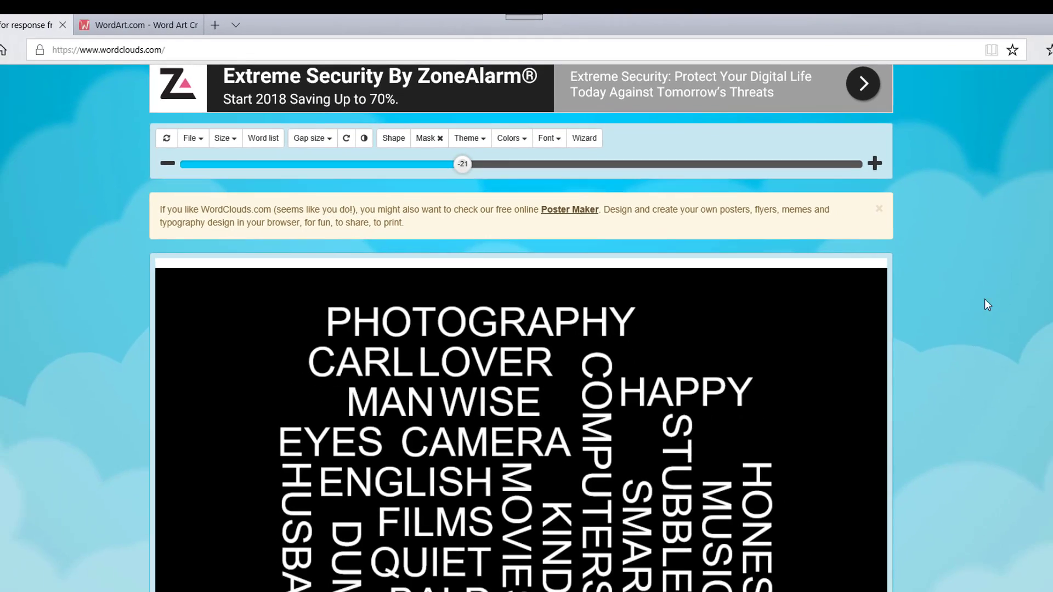
{"action": "scroll", "coordinate": [762, 586], "scroll_direction": "down", "scroll_amount": 2}
{"action": "scroll", "coordinate": [698, 432], "scroll_direction": "down", "scroll_amount": 2}
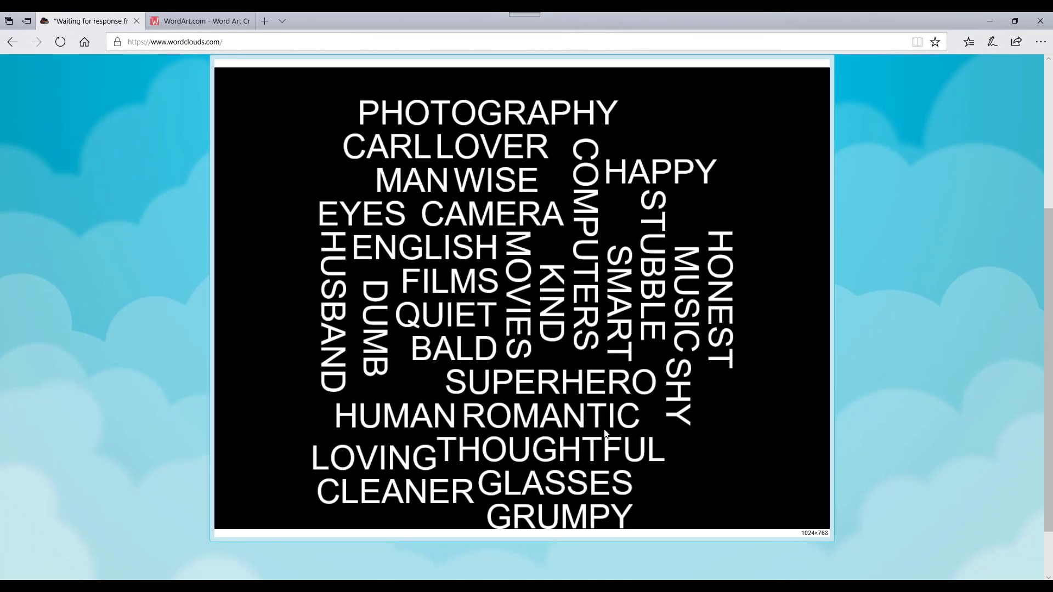
{"action": "scroll", "coordinate": [606, 429], "scroll_direction": "up", "scroll_amount": 2}
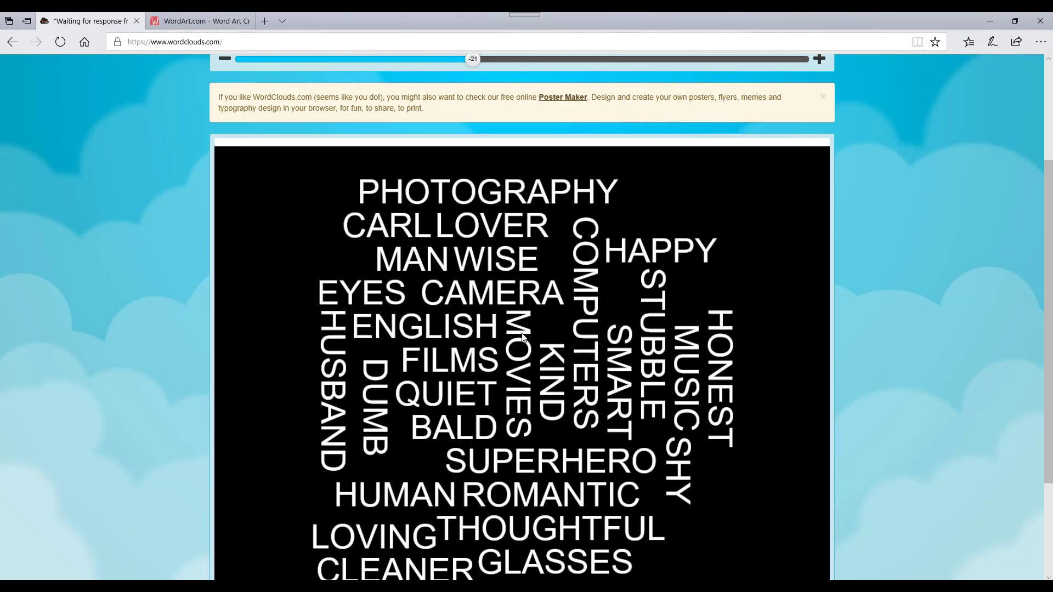
{"action": "scroll", "coordinate": [475, 317], "scroll_direction": "up", "scroll_amount": 2}
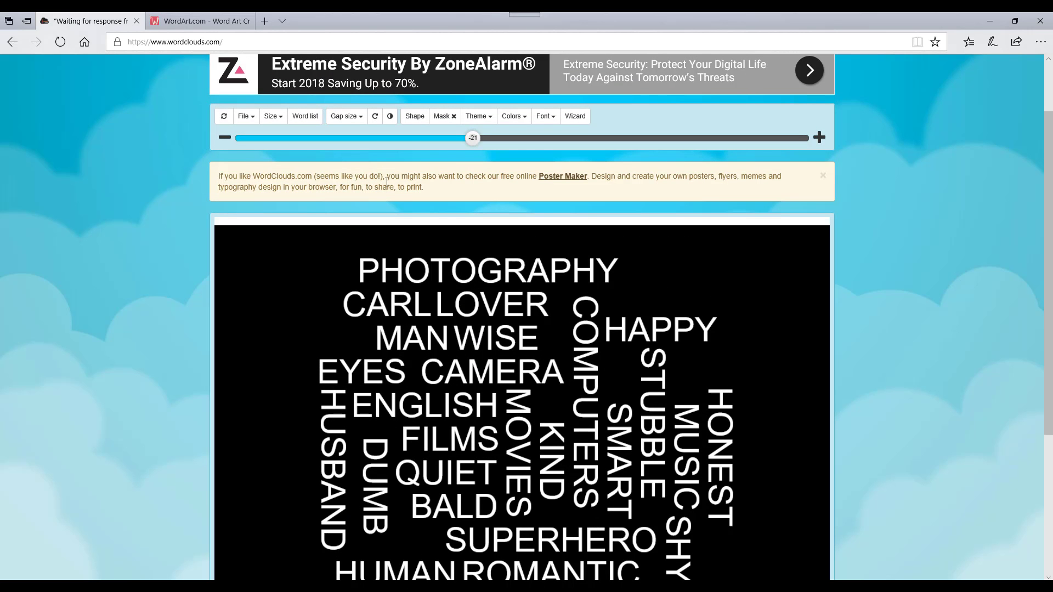
Try a gap size of 8 for the word cloud, and set the gap size back to 10.
{"action": "left_click", "coordinate": [362, 120]}
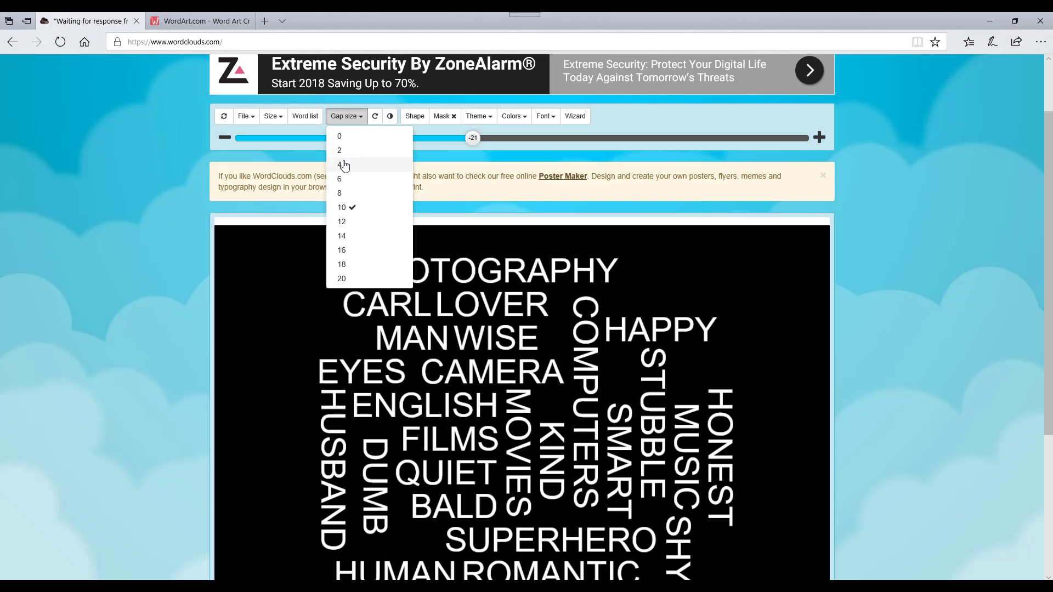
{"action": "left_click", "coordinate": [342, 193]}
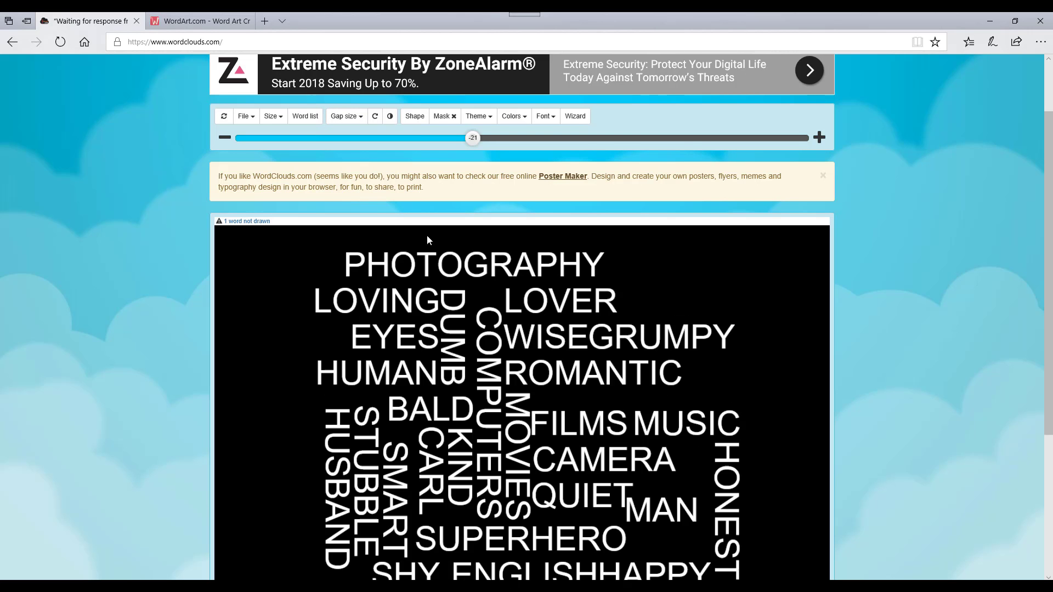
{"action": "scroll", "coordinate": [524, 343], "scroll_direction": "down", "scroll_amount": 3}
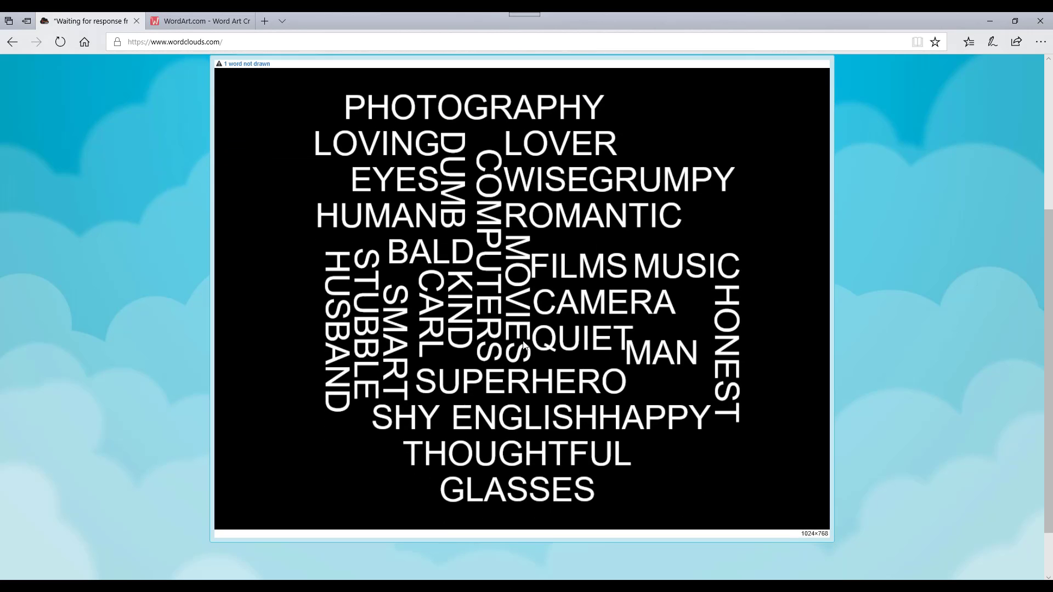
{"action": "scroll", "coordinate": [523, 344], "scroll_direction": "up", "scroll_amount": 1}
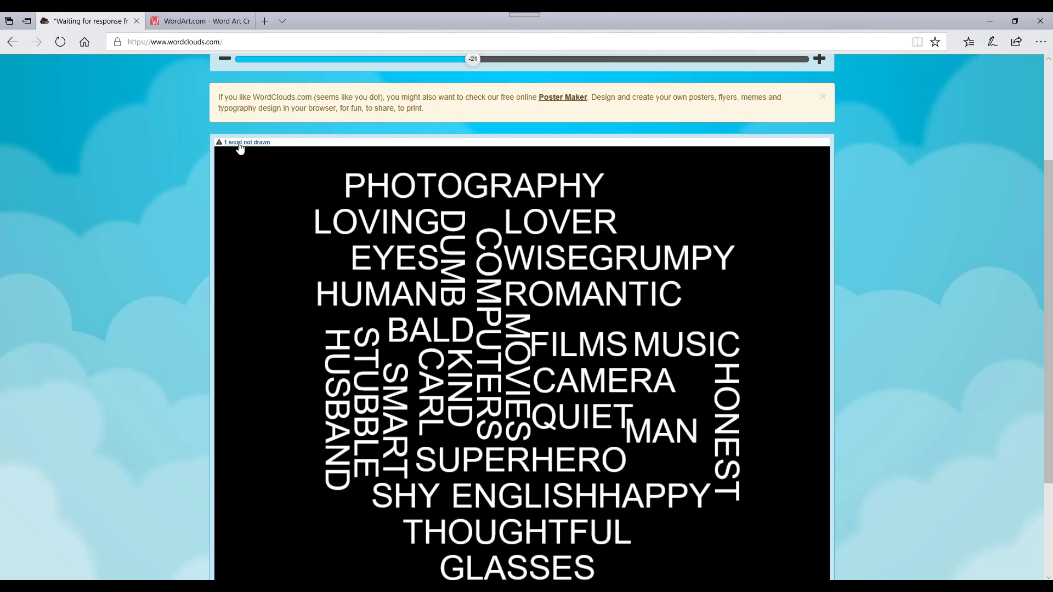
{"action": "scroll", "coordinate": [406, 303], "scroll_direction": "up", "scroll_amount": 1}
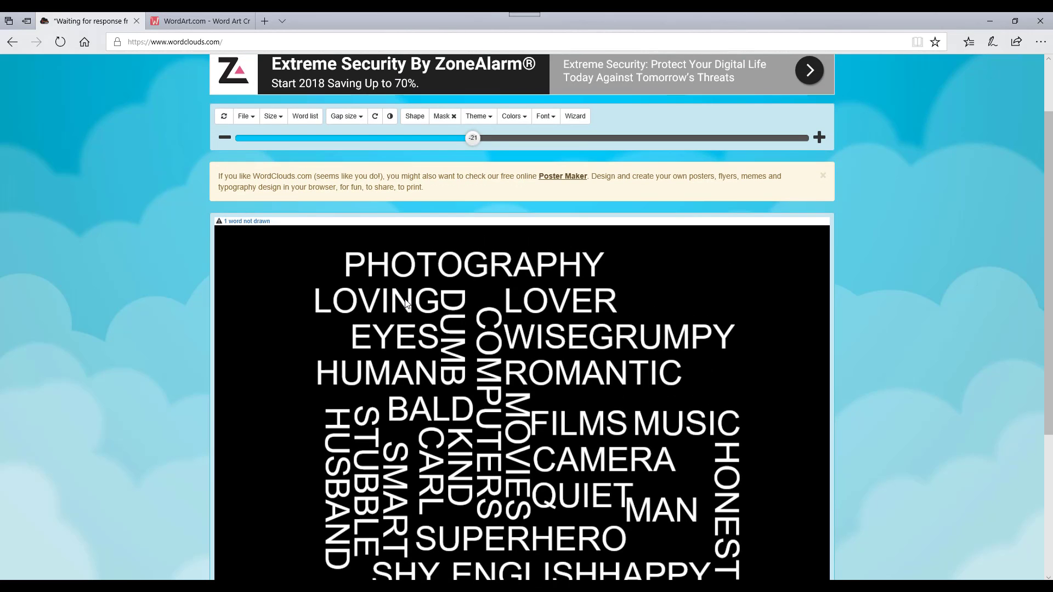
{"action": "left_click", "coordinate": [362, 117]}
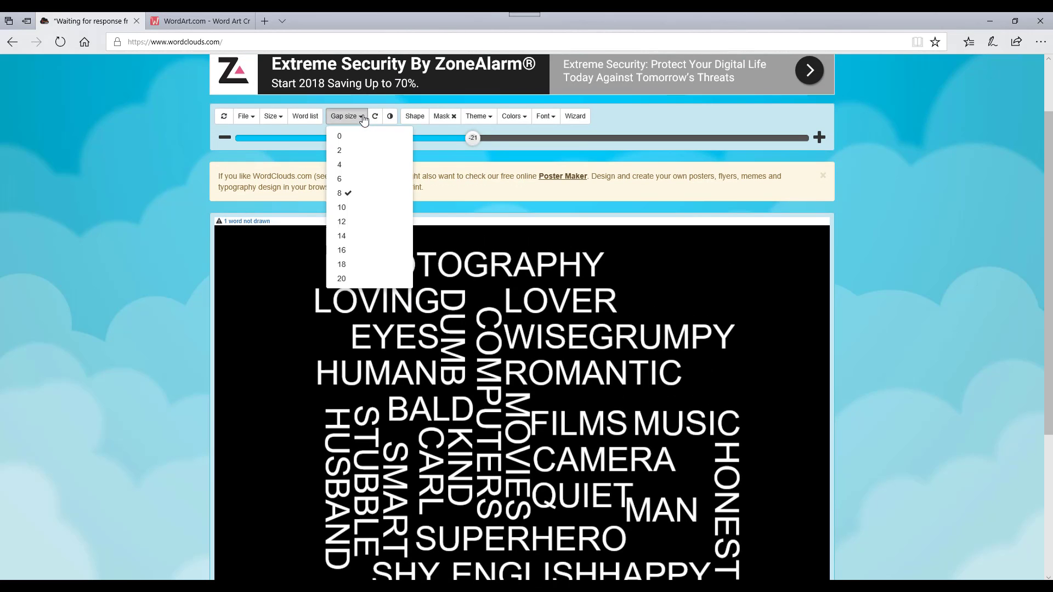
{"action": "left_click", "coordinate": [343, 207]}
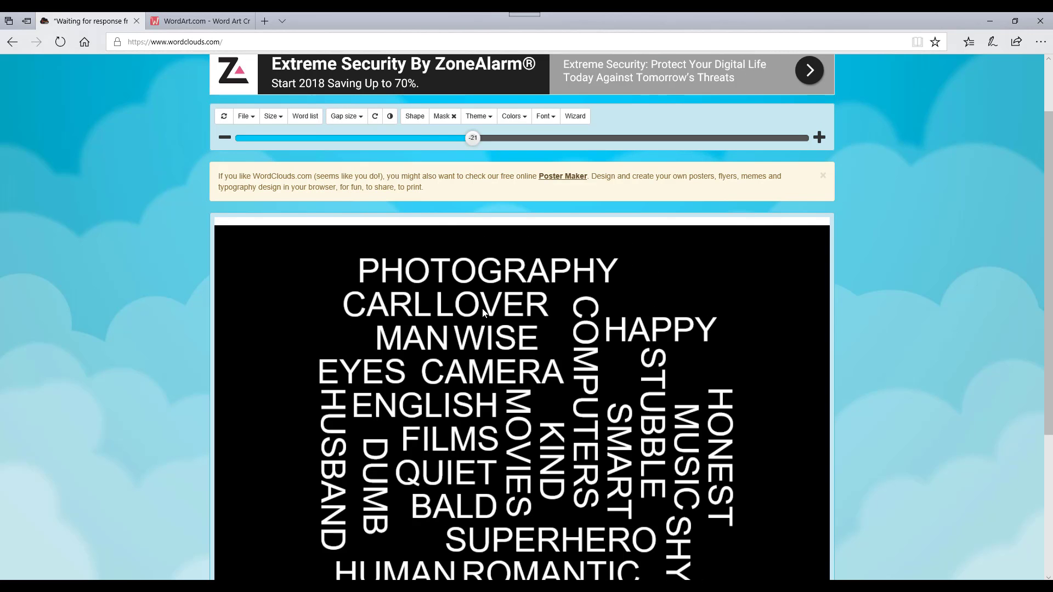
Check the whole word cloud and display the available file saving options.
{"action": "scroll", "coordinate": [484, 313], "scroll_direction": "down", "scroll_amount": 2}
{"action": "scroll", "coordinate": [543, 414], "scroll_direction": "up", "scroll_amount": 2}
{"action": "left_click", "coordinate": [254, 120]}
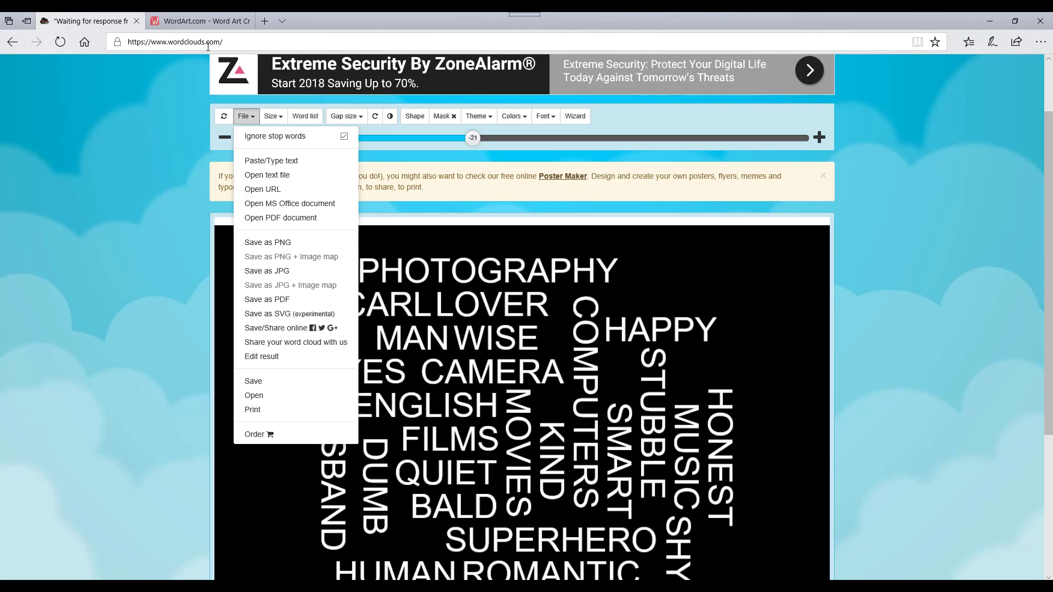
Switch to the WordArt.com page, start a new word art, and visualize it with the sample words.
{"action": "left_click", "coordinate": [193, 21]}
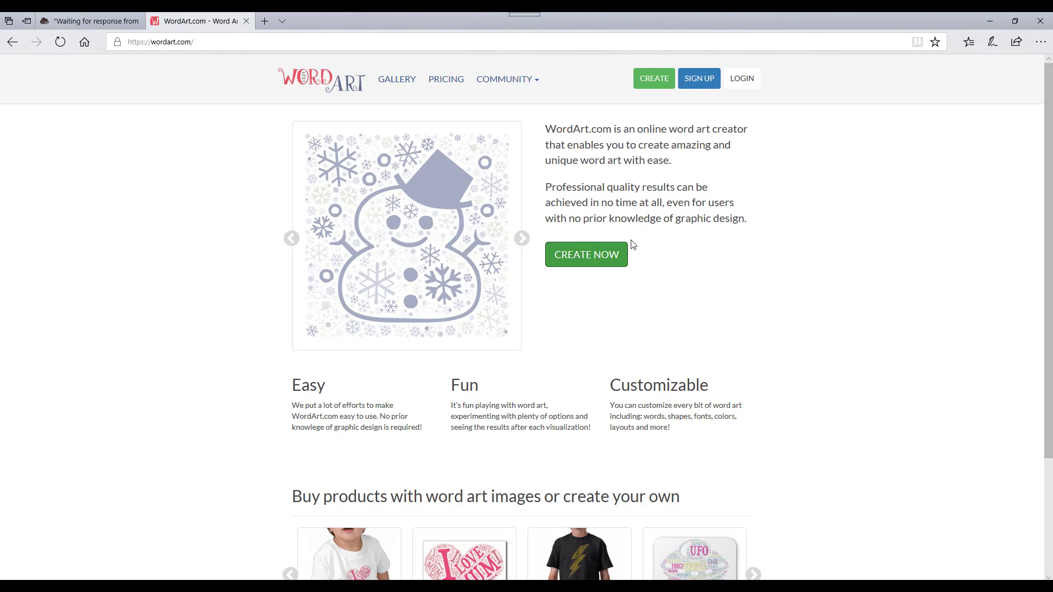
{"action": "left_click", "coordinate": [595, 261]}
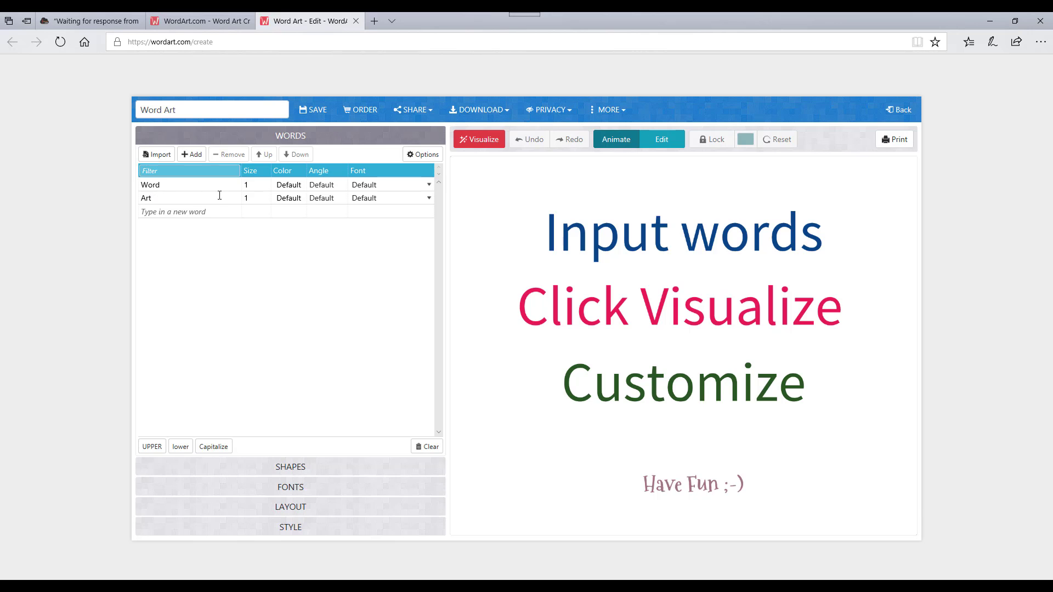
{"action": "left_click", "coordinate": [480, 141]}
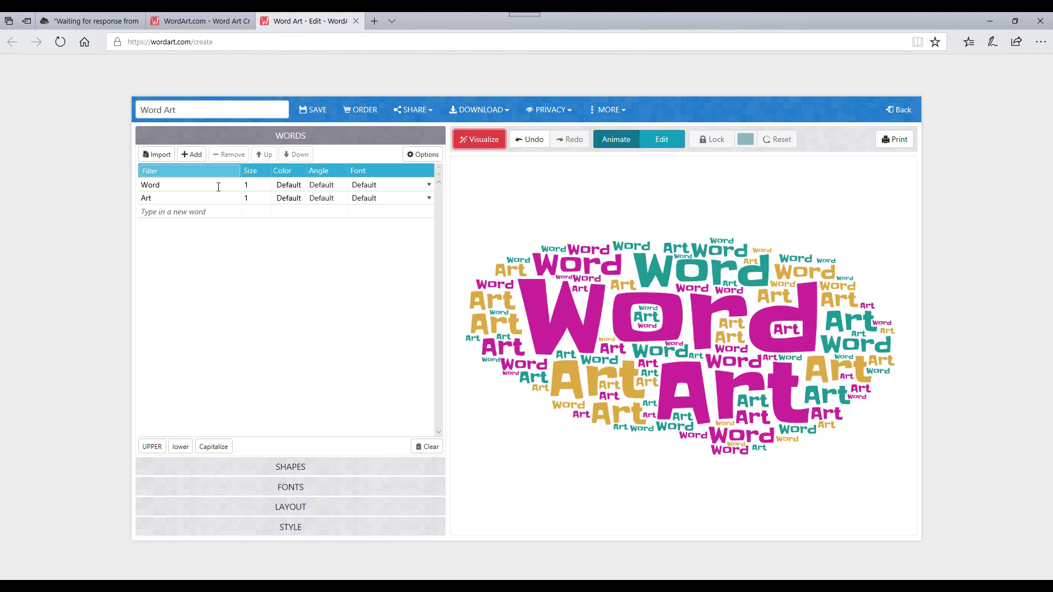
Remove the sample words "Word" and "Art" from the word list.
{"action": "left_click", "coordinate": [199, 186]}
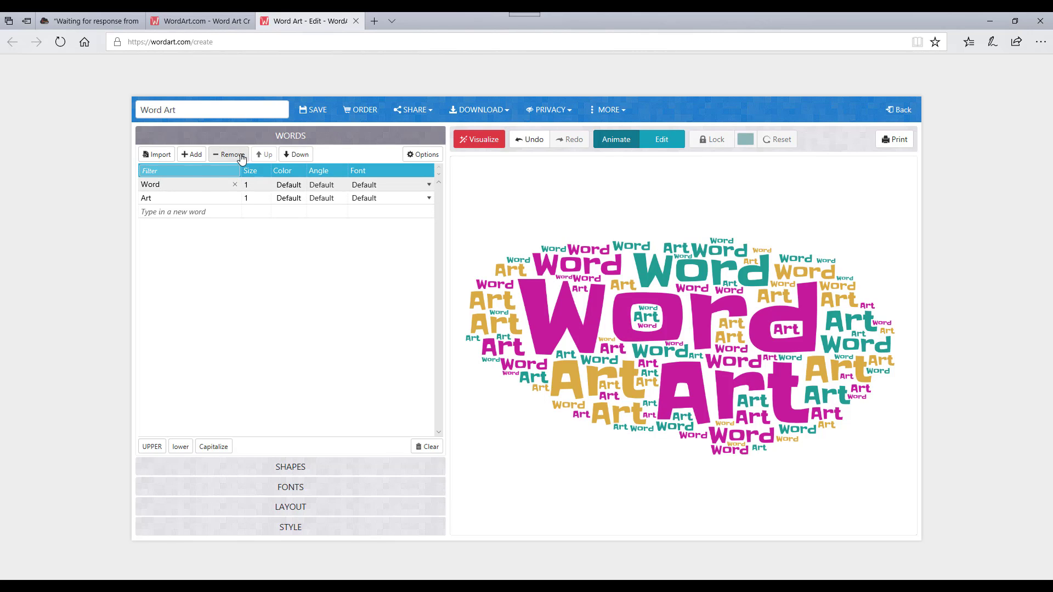
{"action": "left_click", "coordinate": [229, 154]}
{"action": "left_click", "coordinate": [189, 186]}
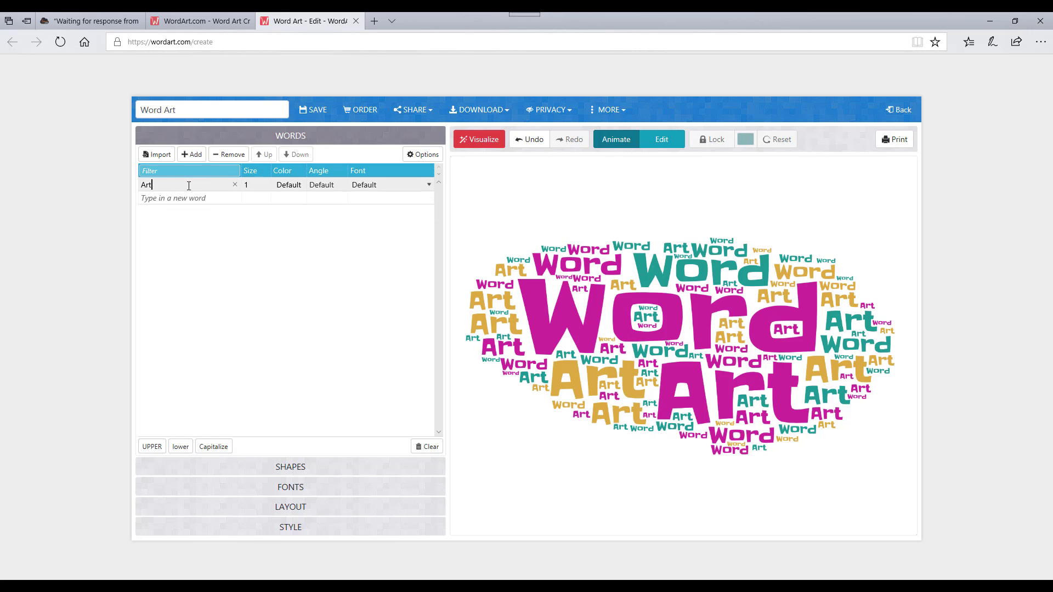
{"action": "left_click", "coordinate": [238, 157]}
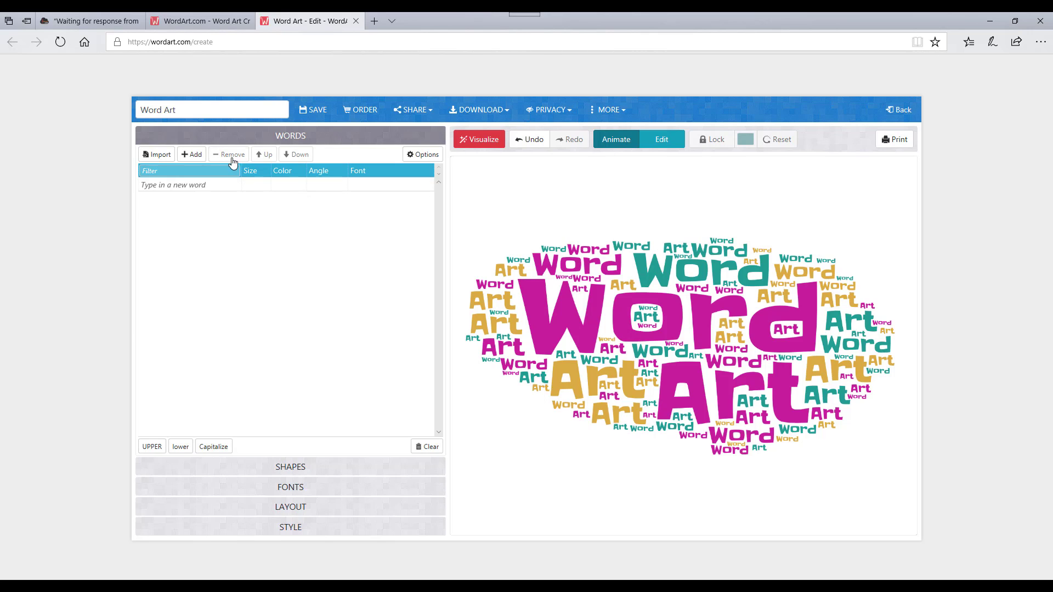
Add the person's first name, PHOTOGRAPHY, SERIF, AFFINITY and PHOTO to the word list and visualize the word art.
{"action": "left_click", "coordinate": [161, 183]}
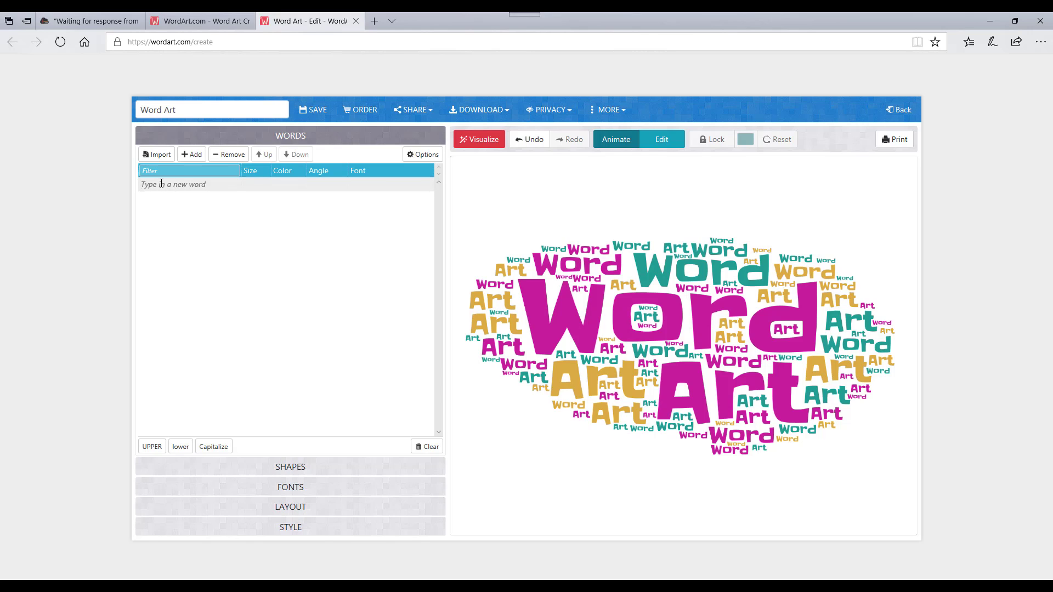
{"action": "type", "text": "CARL"}
{"action": "left_click", "coordinate": [195, 155]}
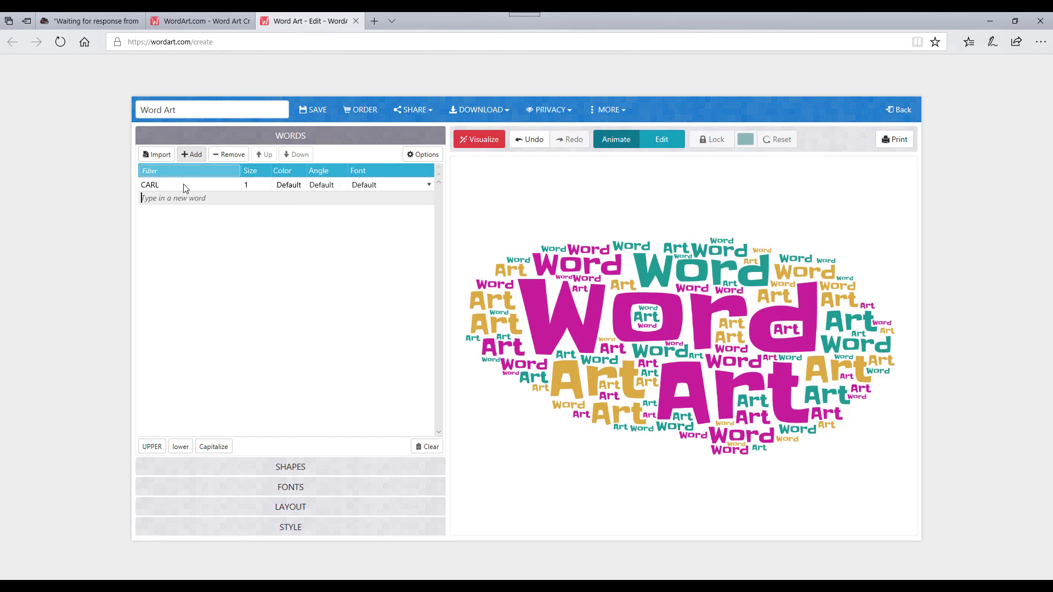
{"action": "type", "text": "PHOTOGRAPHY"}
{"action": "left_click", "coordinate": [196, 159]}
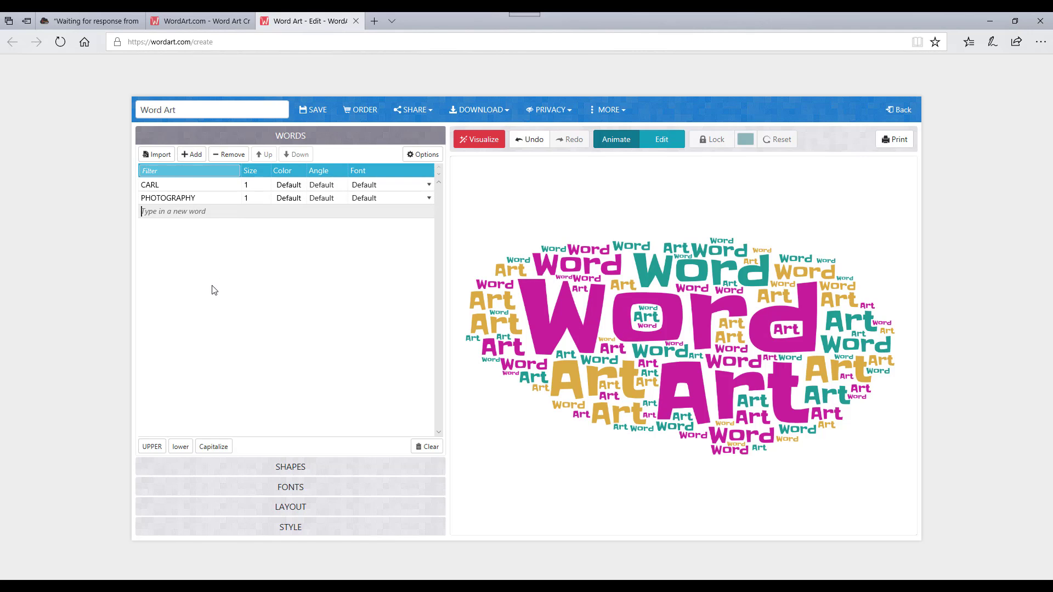
{"action": "type", "text": "SERIF"}
{"action": "left_click", "coordinate": [196, 159]}
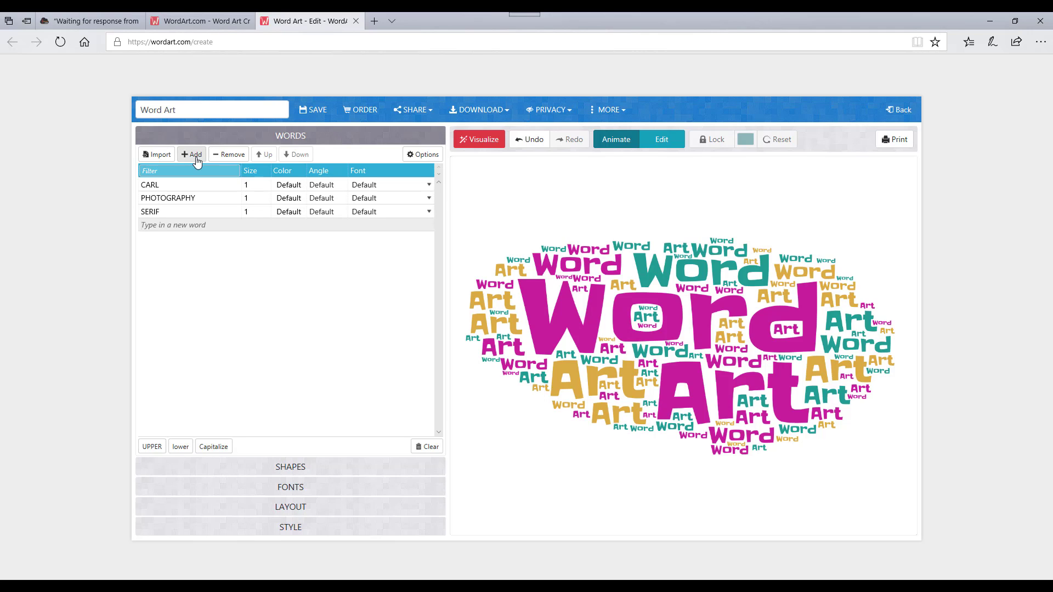
{"action": "type", "text": "AFFINITY"}
{"action": "left_click", "coordinate": [190, 157]}
{"action": "type", "text": "PHOTO"}
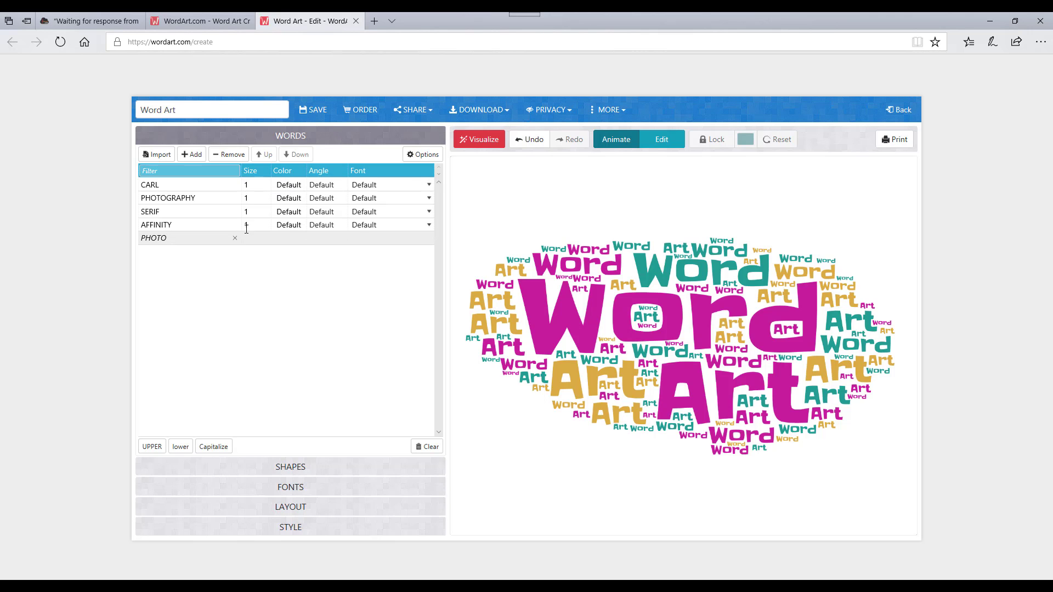
{"action": "left_click", "coordinate": [486, 140]}
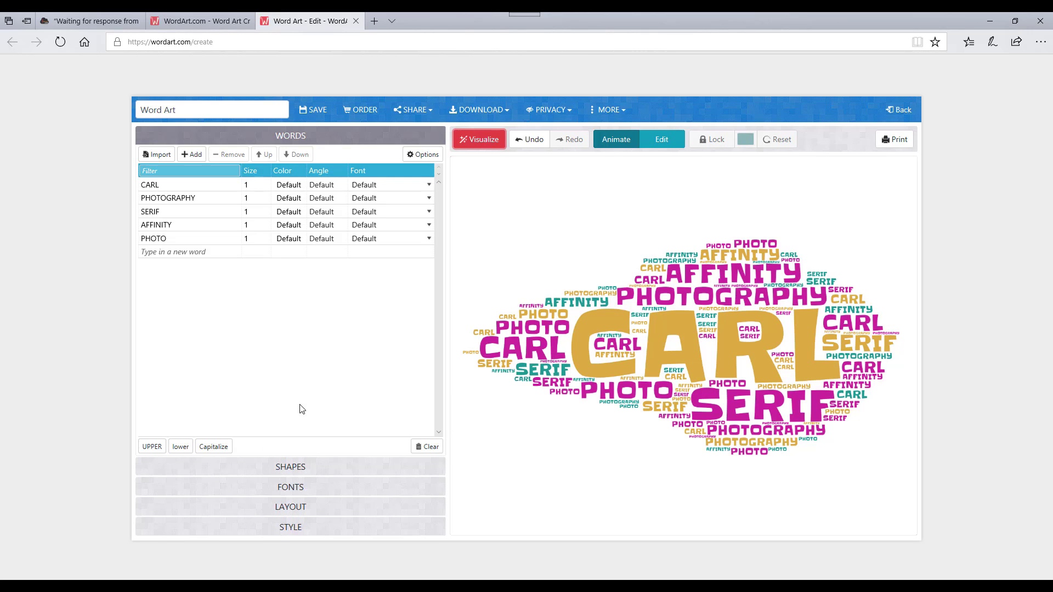
Try the hooded screaming ghost from the Halloween shapes as the word art's shape and visualize it.
{"action": "left_click", "coordinate": [303, 470]}
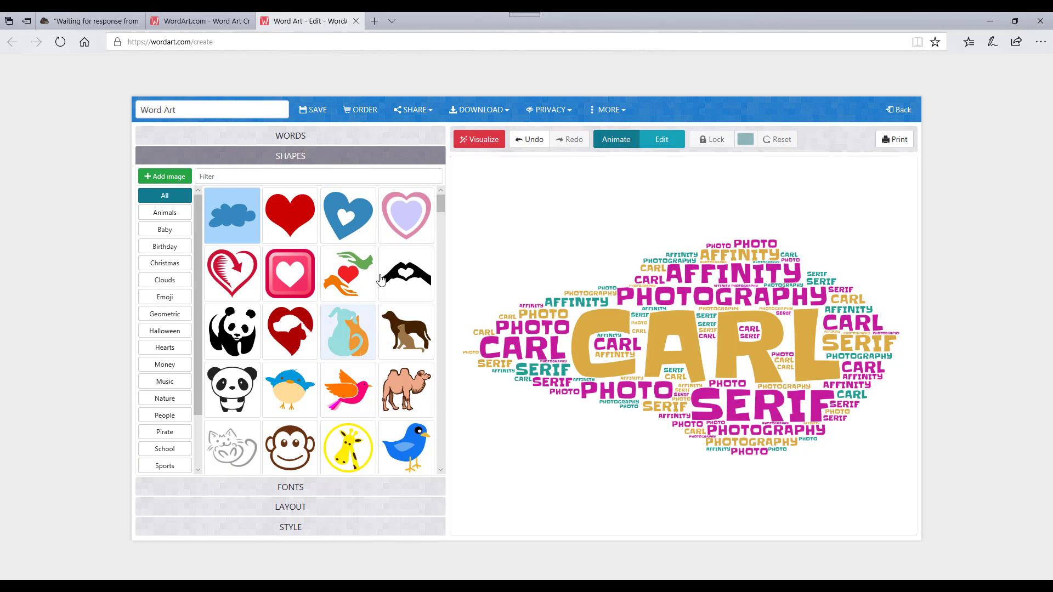
{"action": "left_click", "coordinate": [167, 285]}
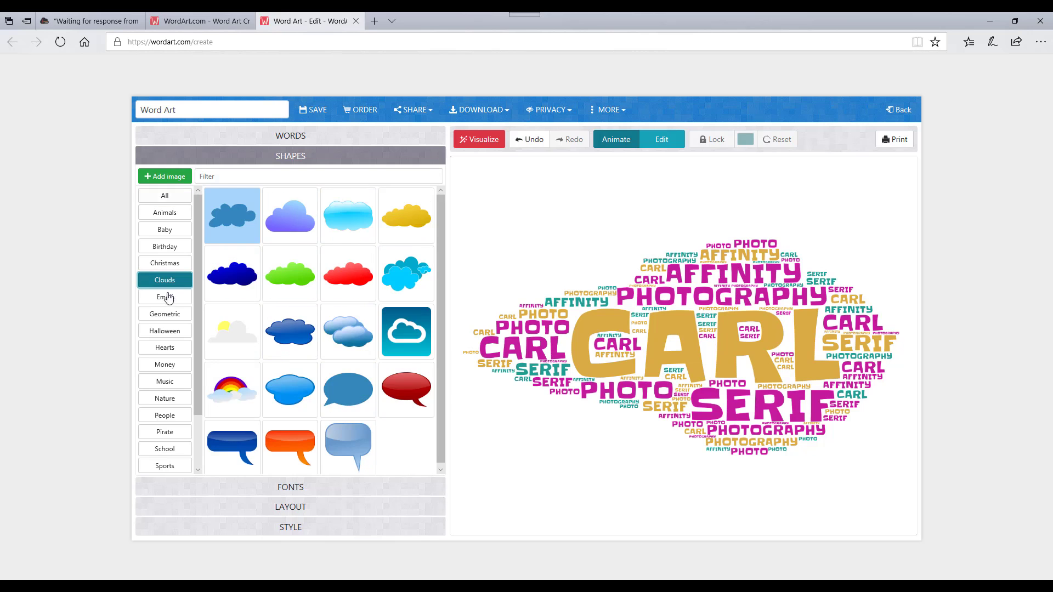
{"action": "left_click", "coordinate": [166, 333]}
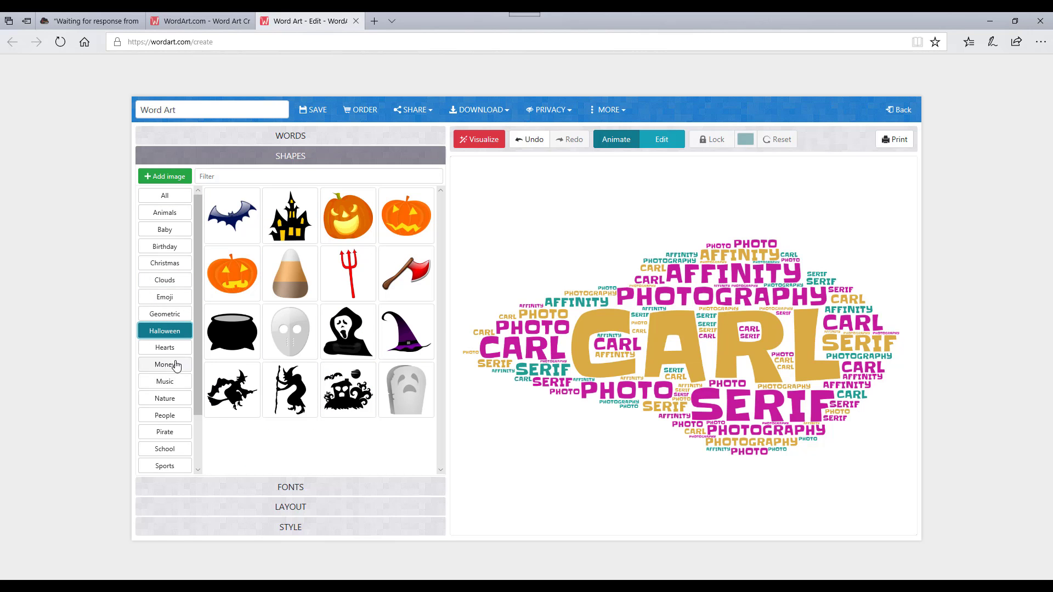
{"action": "left_click", "coordinate": [344, 341]}
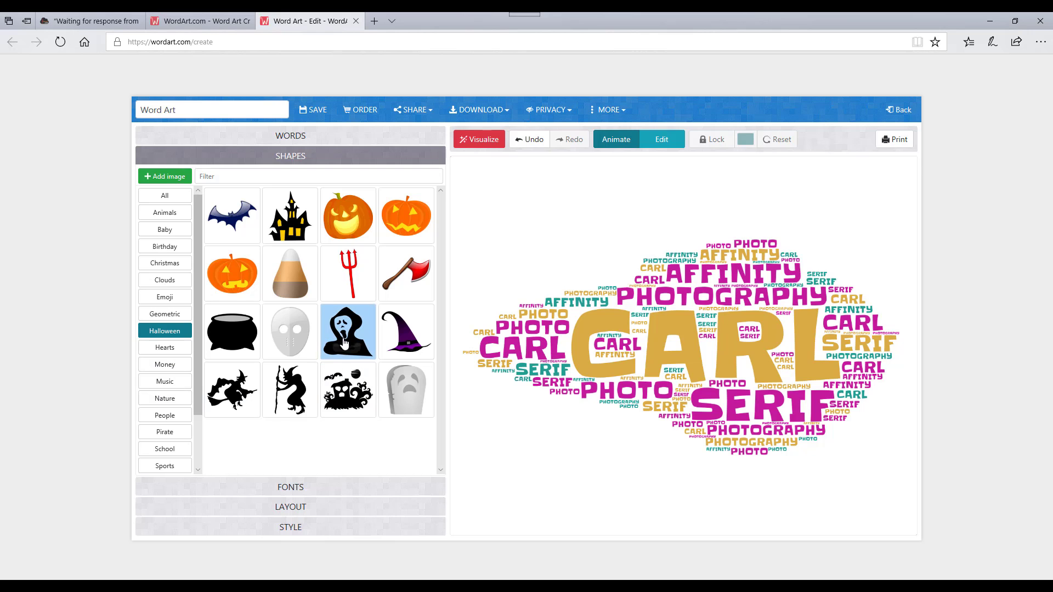
{"action": "left_click", "coordinate": [493, 141]}
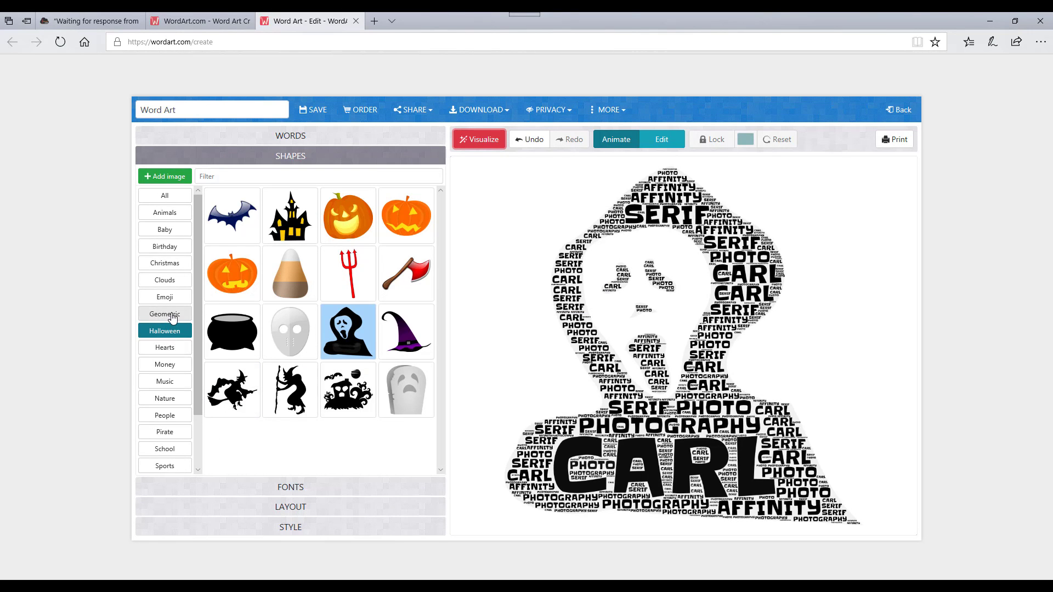
Set the word art's shape to the square from the Geometric category.
{"action": "left_click", "coordinate": [169, 315]}
{"action": "left_click", "coordinate": [283, 226]}
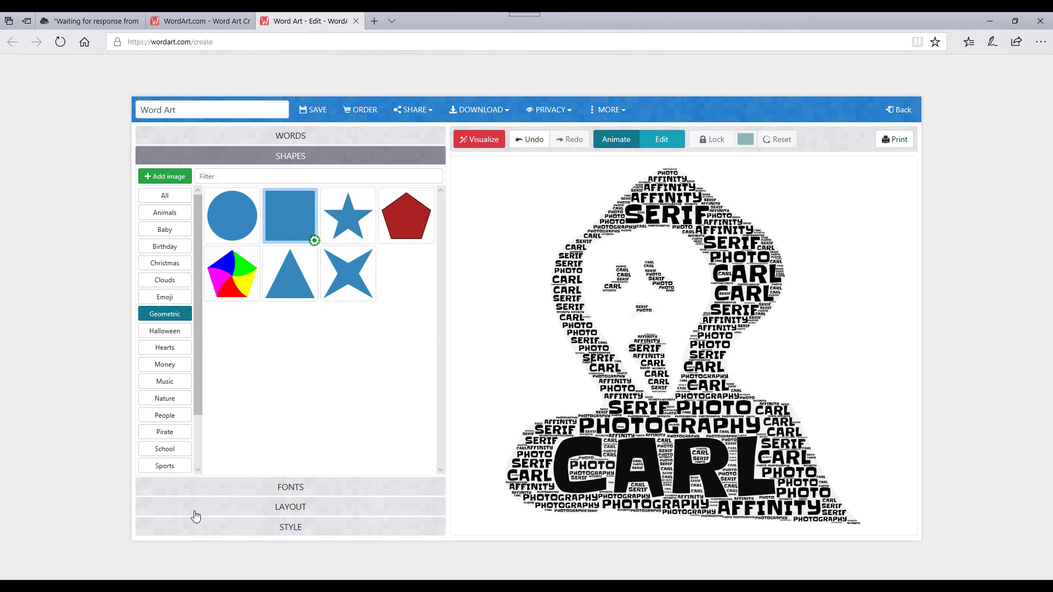
Set the font to Heuristica Regular and the layout to the mix of horizontal and vertical words.
{"action": "left_click", "coordinate": [290, 487]}
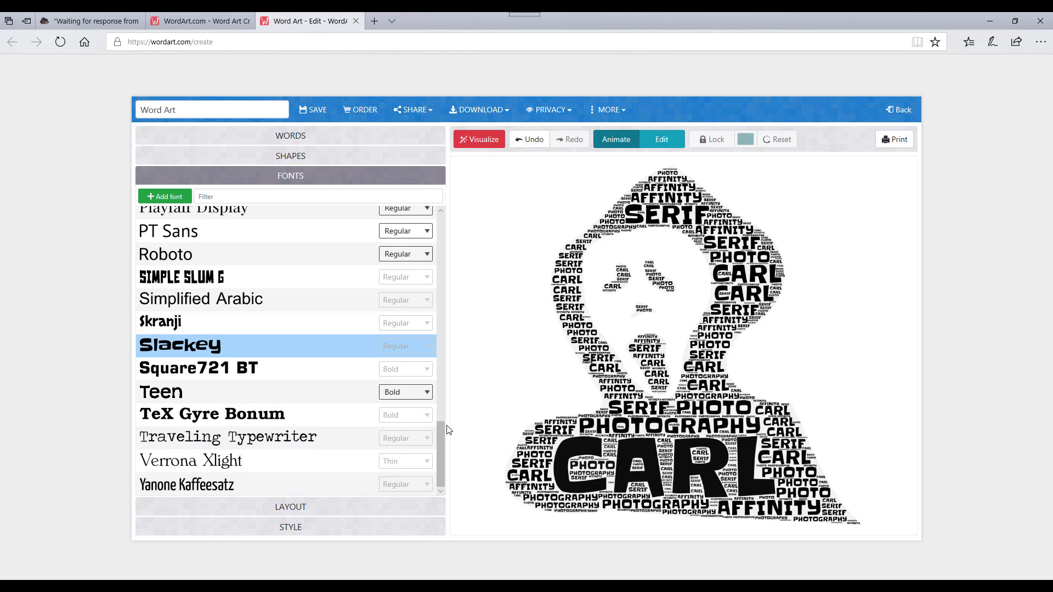
{"action": "left_click_drag", "start_coordinate": [439, 453], "coordinate": [441, 445]}
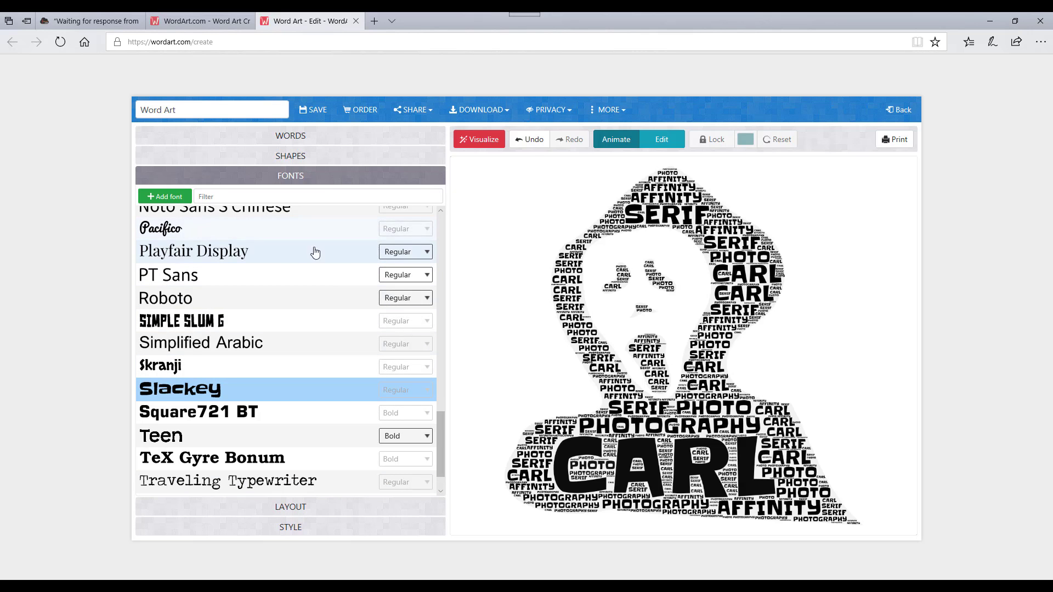
{"action": "left_click_drag", "start_coordinate": [439, 432], "coordinate": [438, 244]}
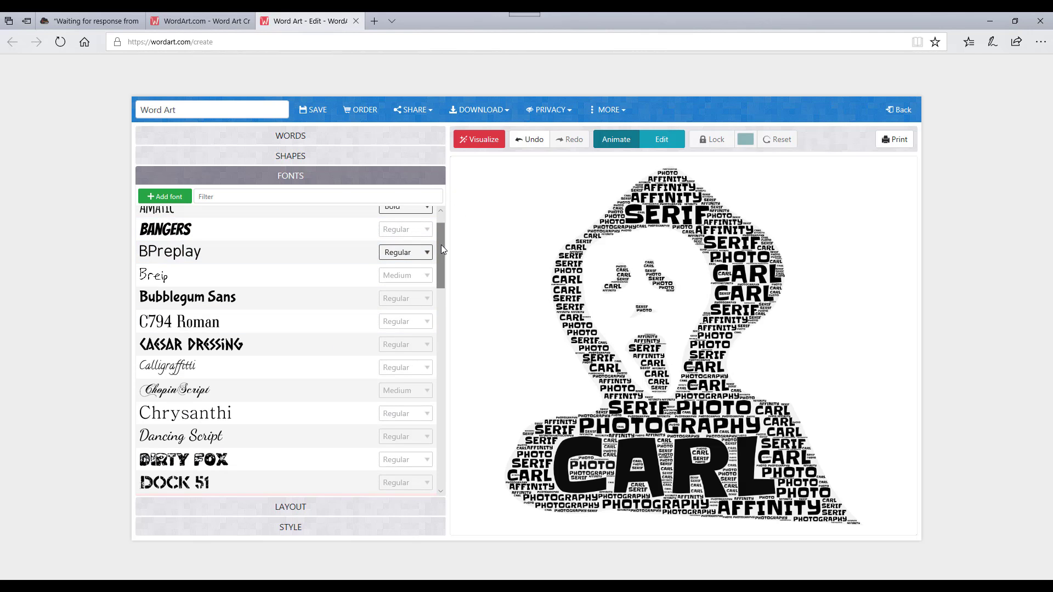
{"action": "left_click_drag", "start_coordinate": [441, 244], "coordinate": [460, 327]}
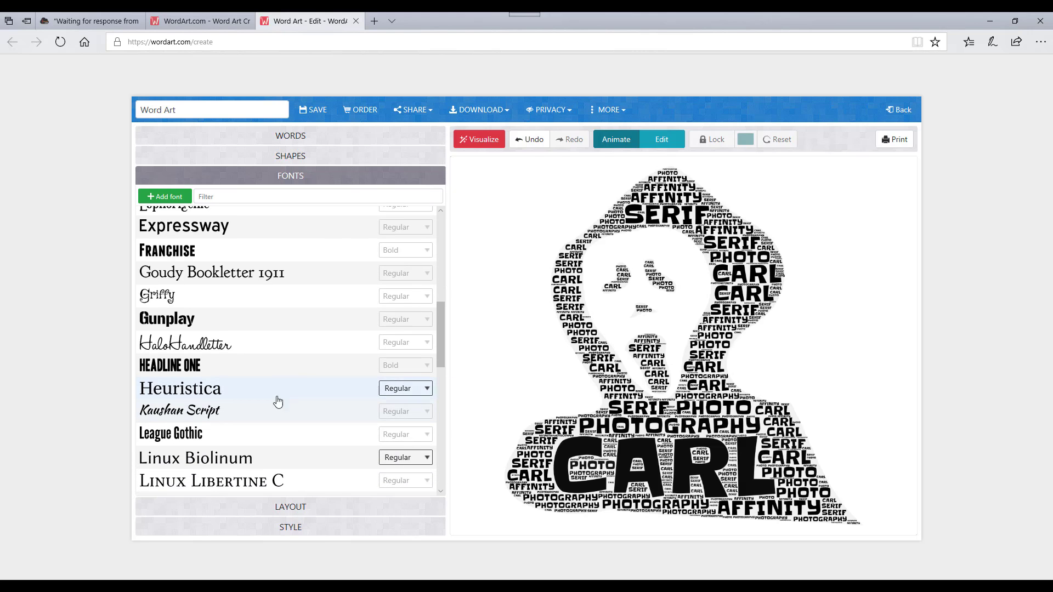
{"action": "left_click", "coordinate": [179, 393]}
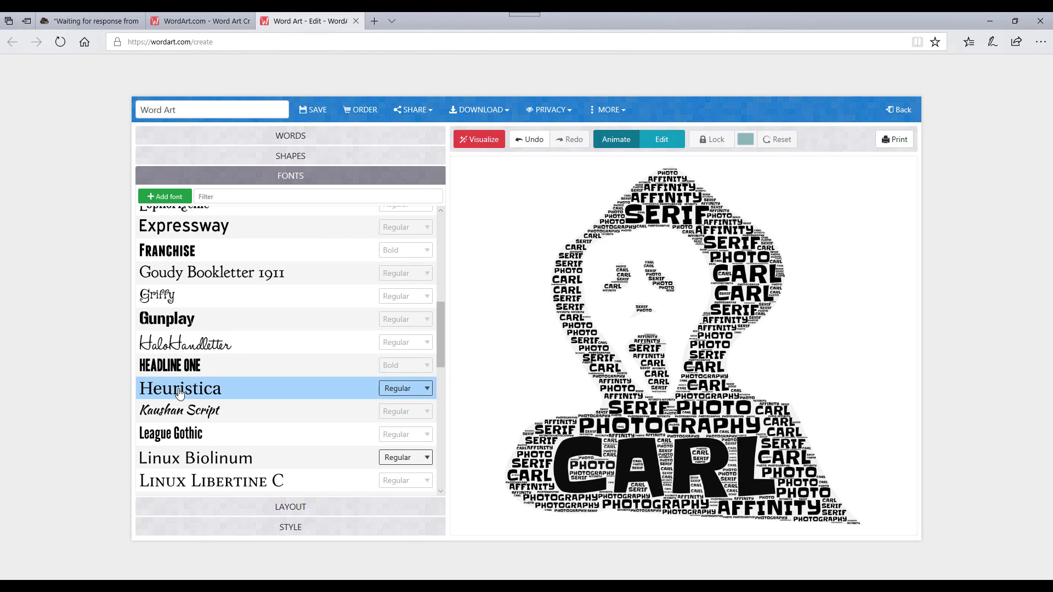
{"action": "left_click", "coordinate": [327, 511]}
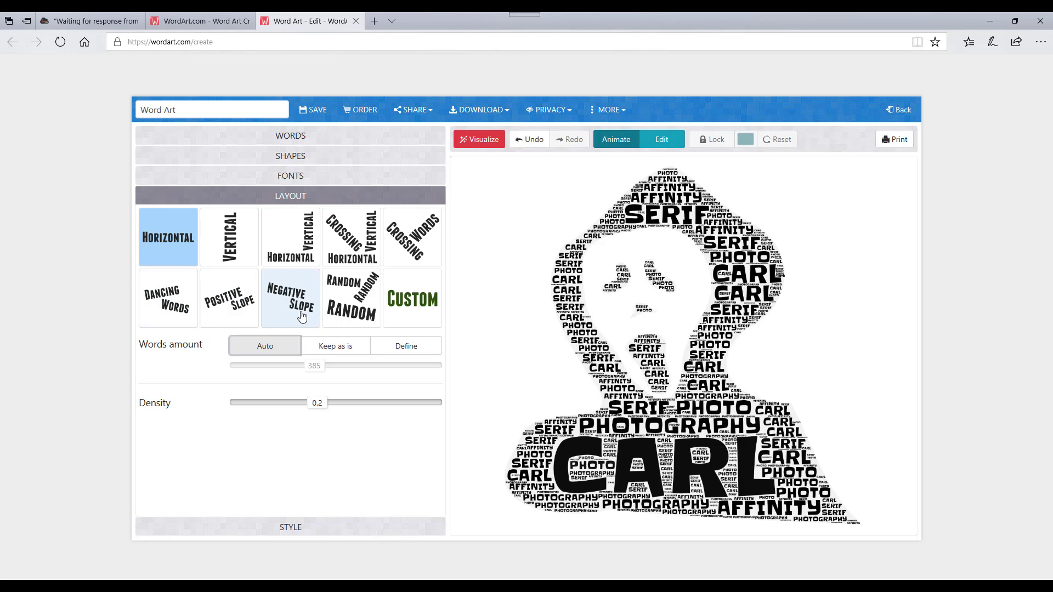
{"action": "left_click", "coordinate": [297, 254]}
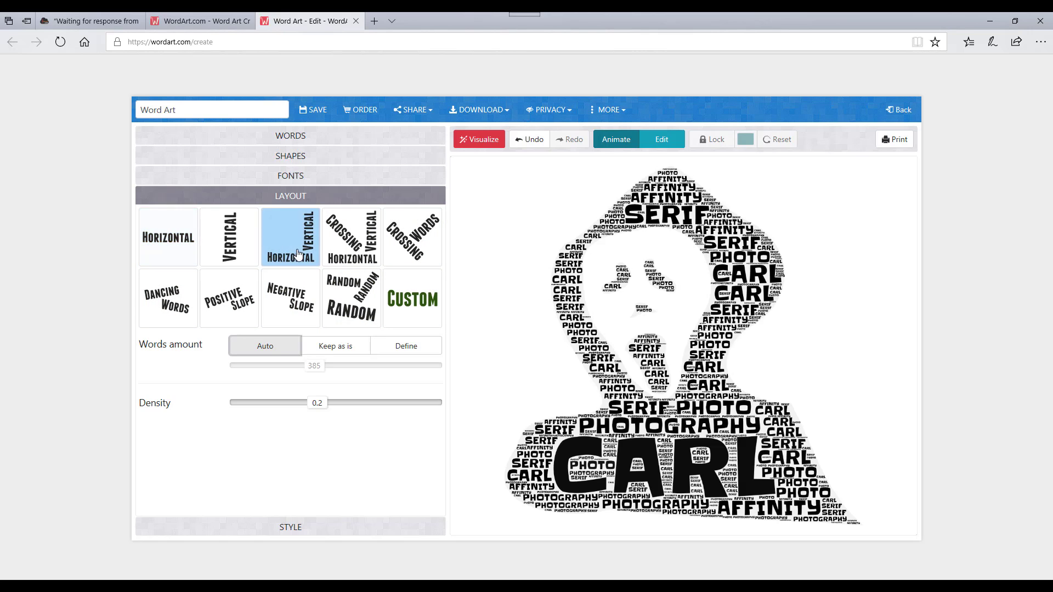
Switch the word colours to custom and replace all three palette colours with white (#FFFFFF).
{"action": "left_click", "coordinate": [288, 529]}
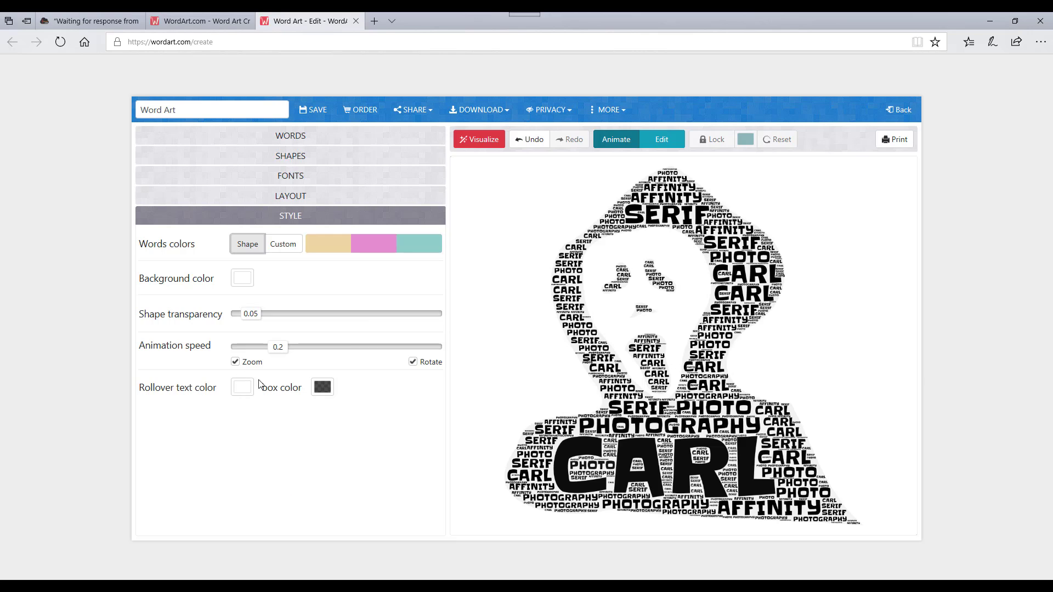
{"action": "left_click", "coordinate": [290, 253]}
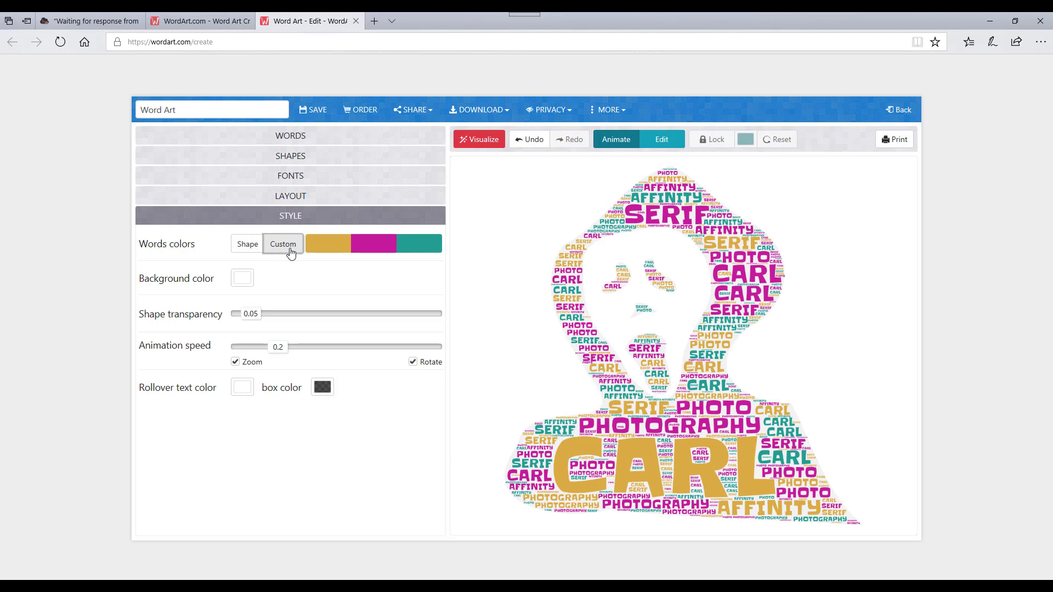
{"action": "left_click", "coordinate": [337, 248]}
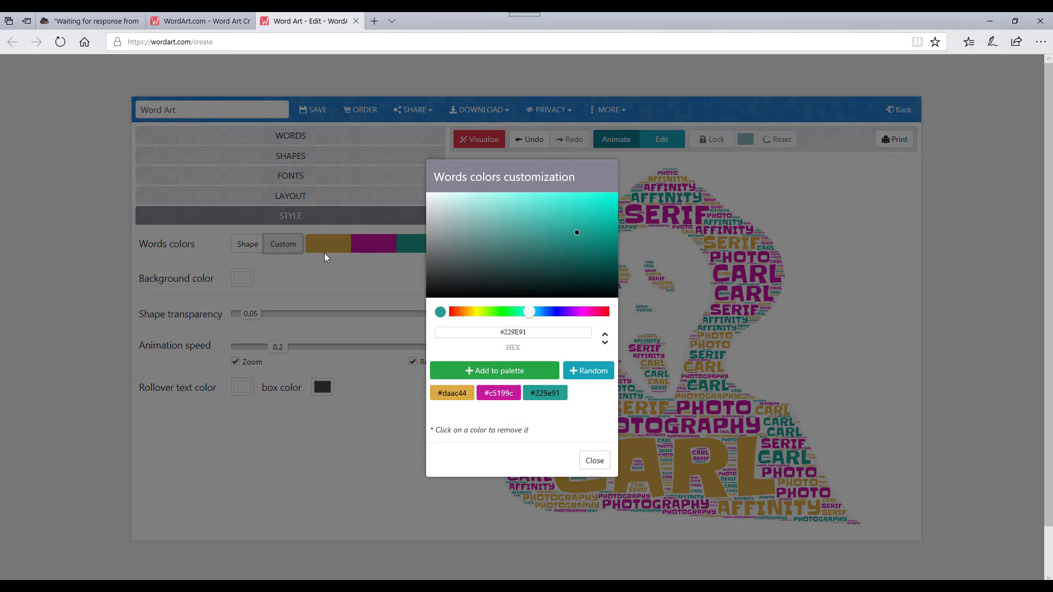
{"action": "left_click", "coordinate": [546, 394]}
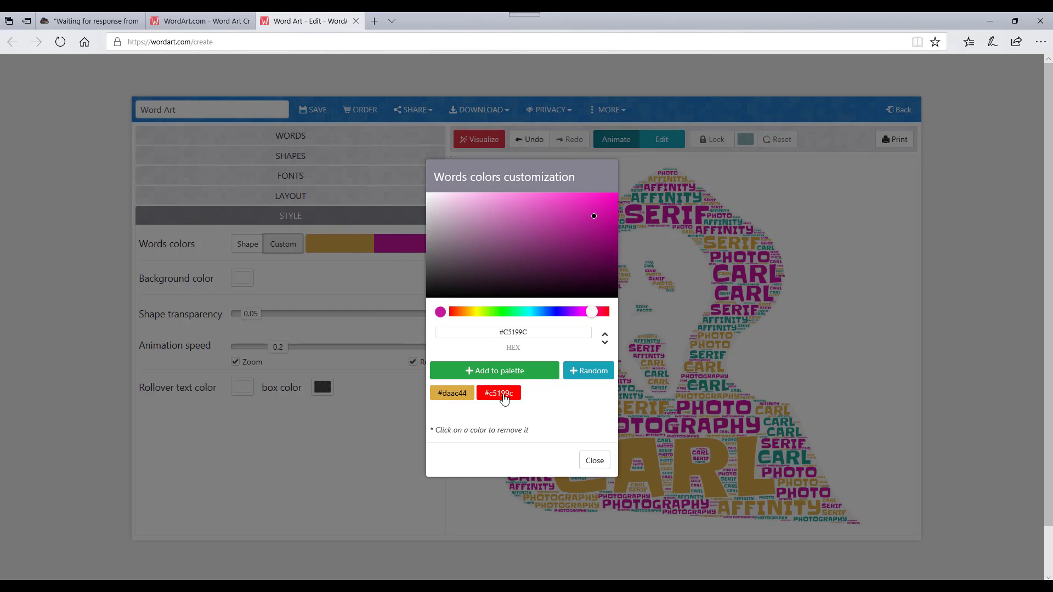
{"action": "left_click", "coordinate": [498, 394]}
{"action": "left_click", "coordinate": [452, 394]}
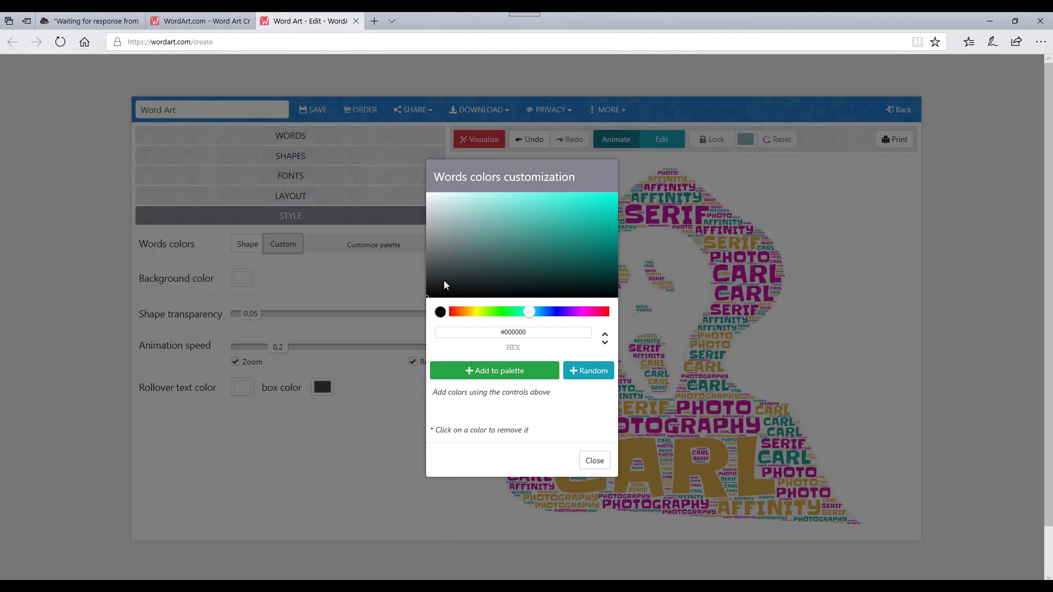
{"action": "left_click_drag", "start_coordinate": [429, 261], "coordinate": [428, 196]}
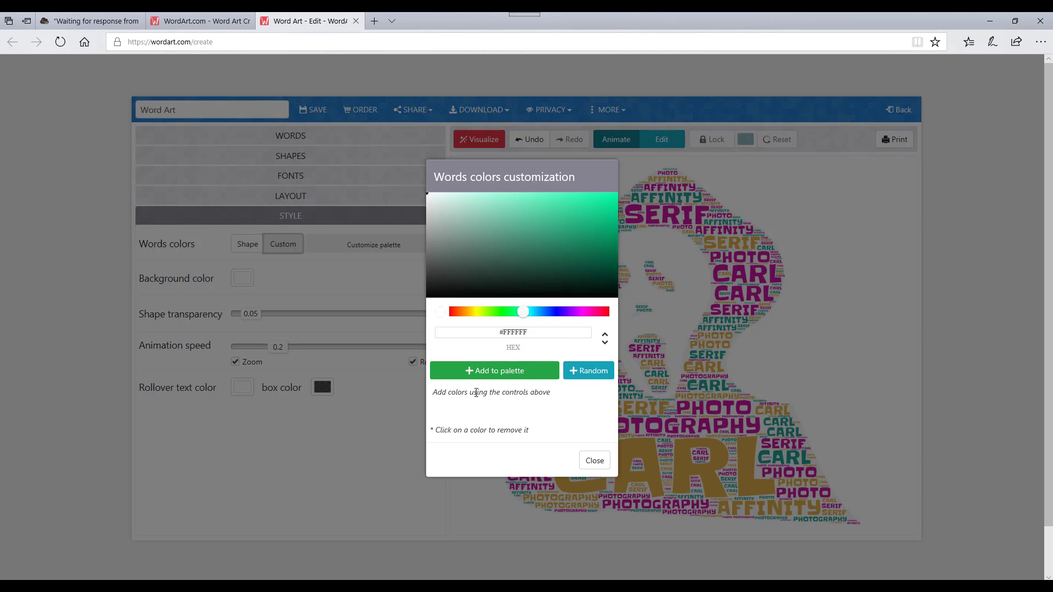
{"action": "left_click", "coordinate": [499, 372]}
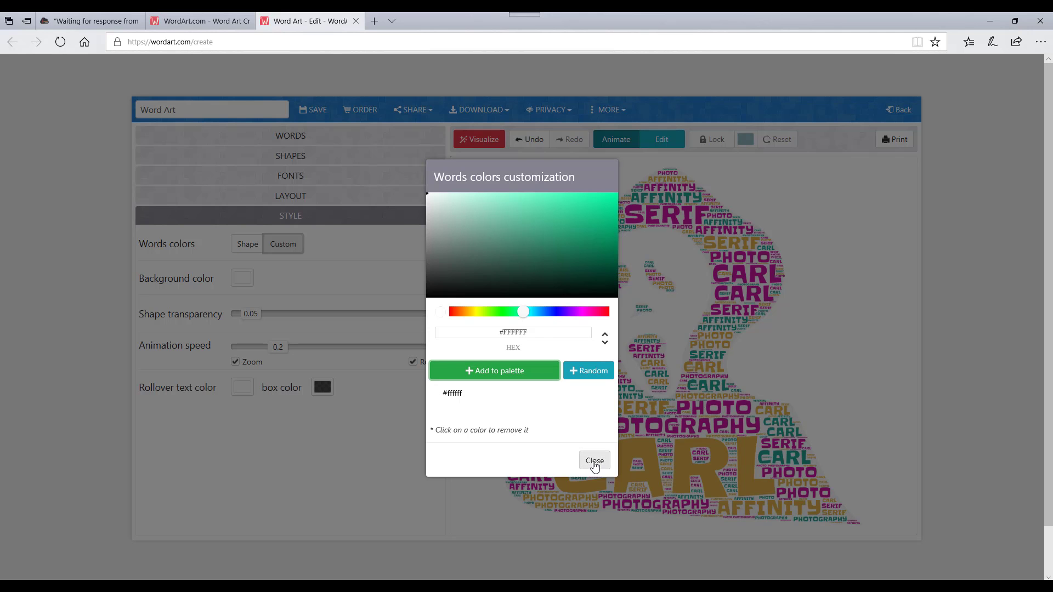
{"action": "left_click", "coordinate": [595, 463]}
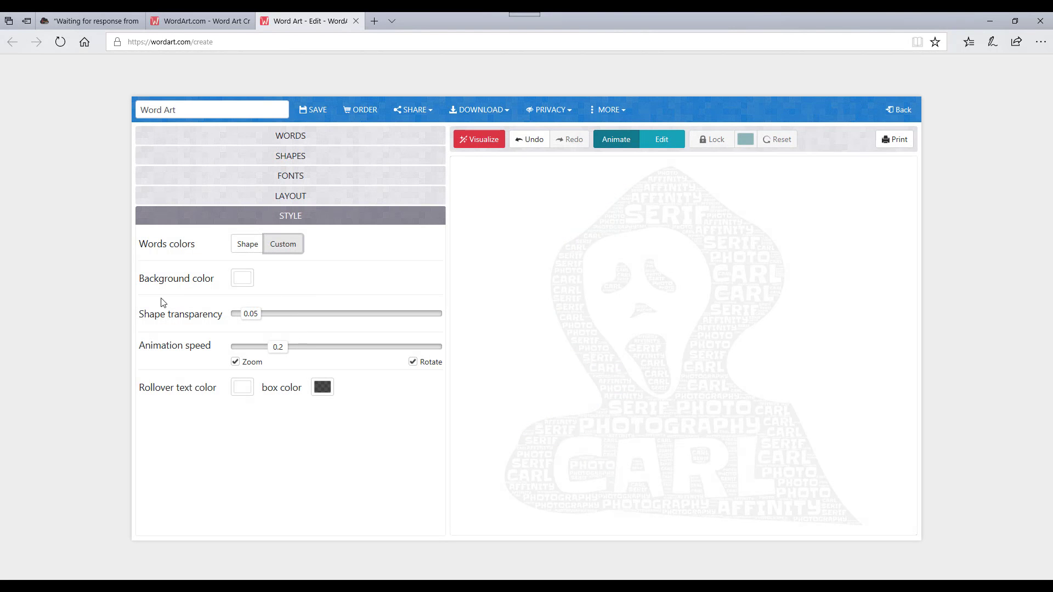
Set the word art's background colour to black (#000000) and visualize the square word cloud.
{"action": "left_click", "coordinate": [244, 285]}
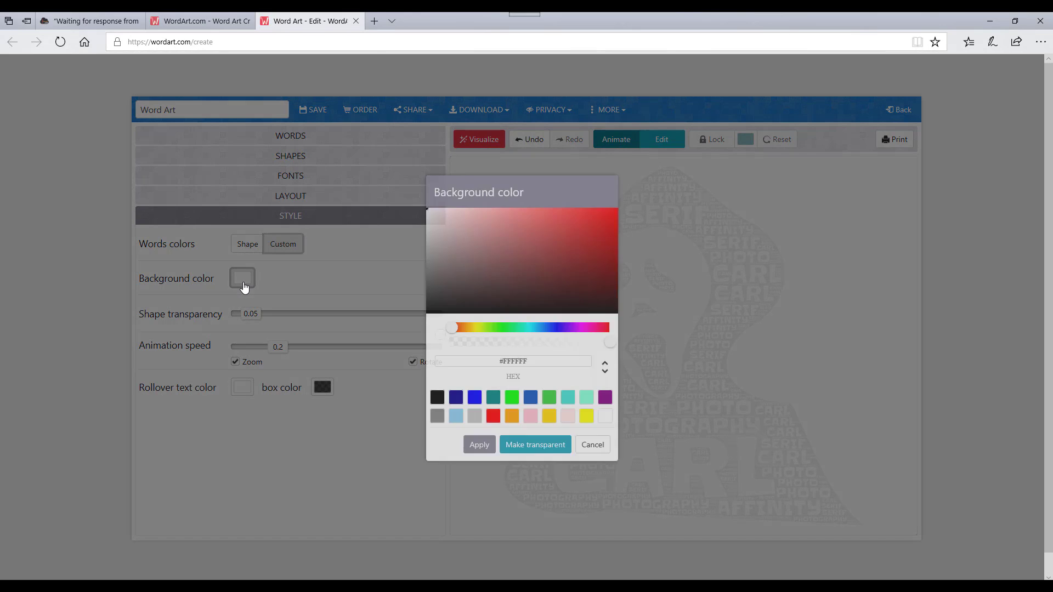
{"action": "left_click", "coordinate": [435, 313]}
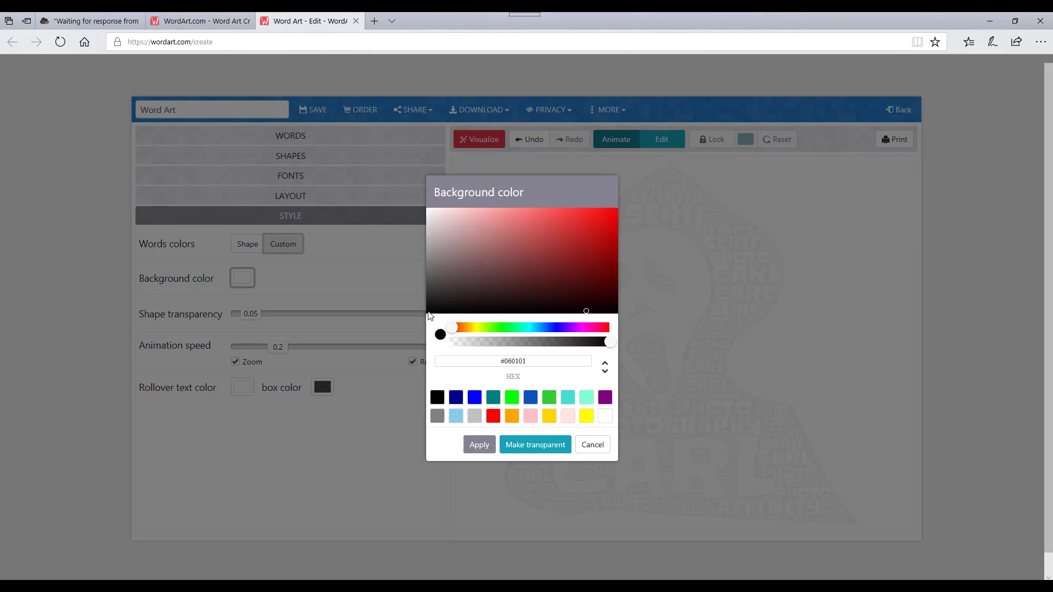
{"action": "left_click", "coordinate": [431, 311]}
{"action": "left_click_drag", "start_coordinate": [431, 313], "coordinate": [430, 224]}
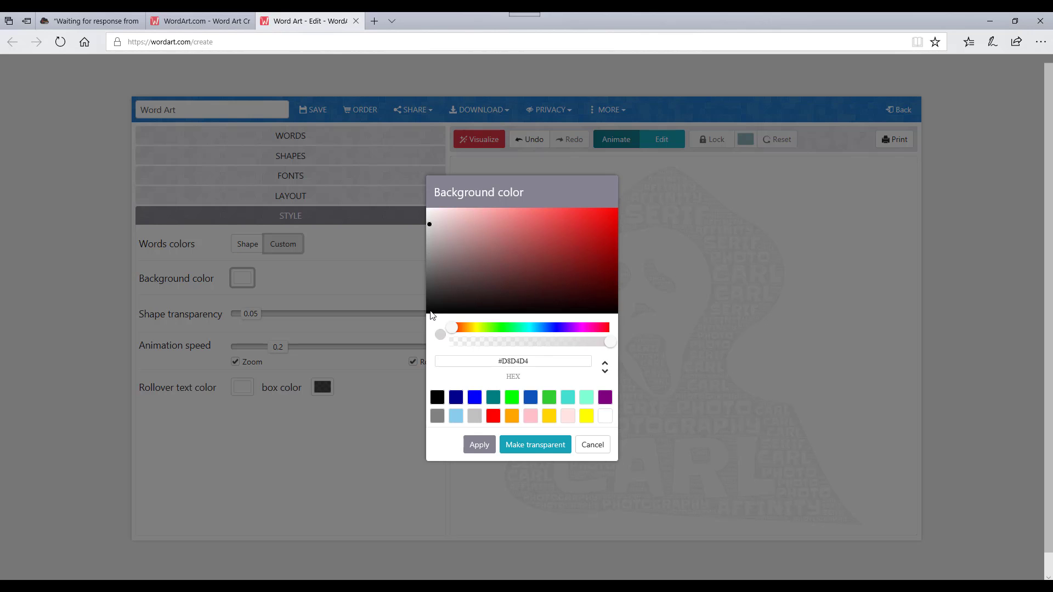
{"action": "left_click", "coordinate": [431, 314]}
{"action": "left_click", "coordinate": [437, 397]}
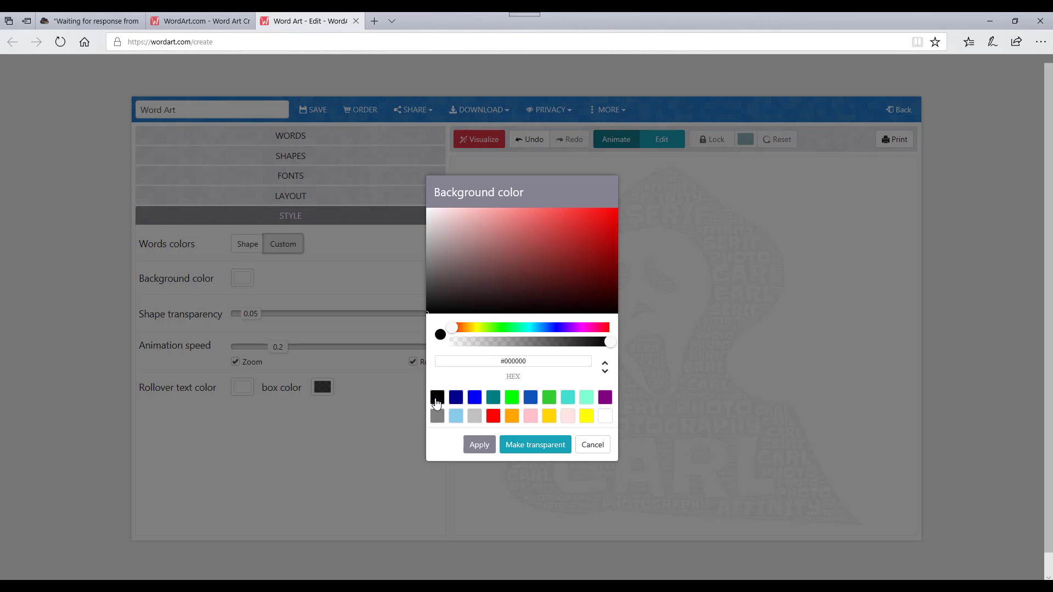
{"action": "left_click", "coordinate": [479, 446]}
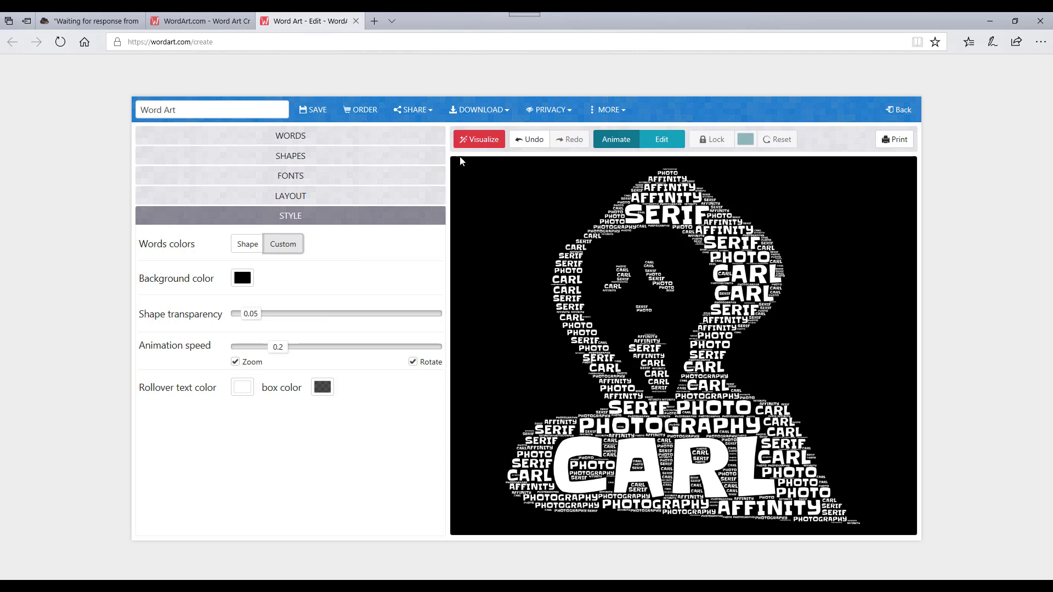
{"action": "left_click", "coordinate": [478, 140]}
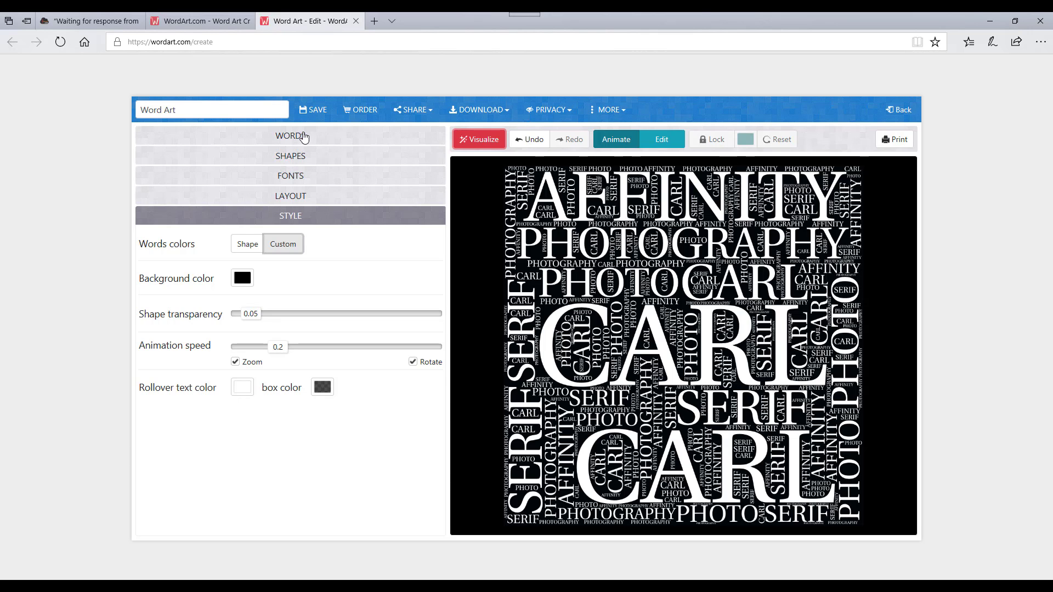
Try to save the word art, decline the sign-up, and open the download options instead.
{"action": "left_click", "coordinate": [316, 112]}
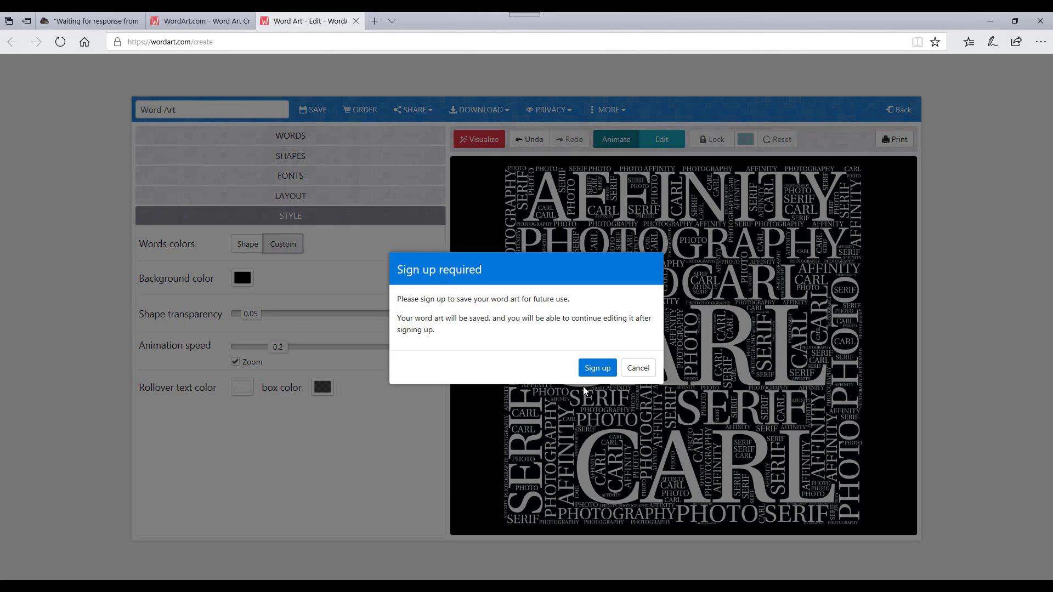
{"action": "left_click", "coordinate": [638, 370]}
{"action": "left_click", "coordinate": [505, 110]}
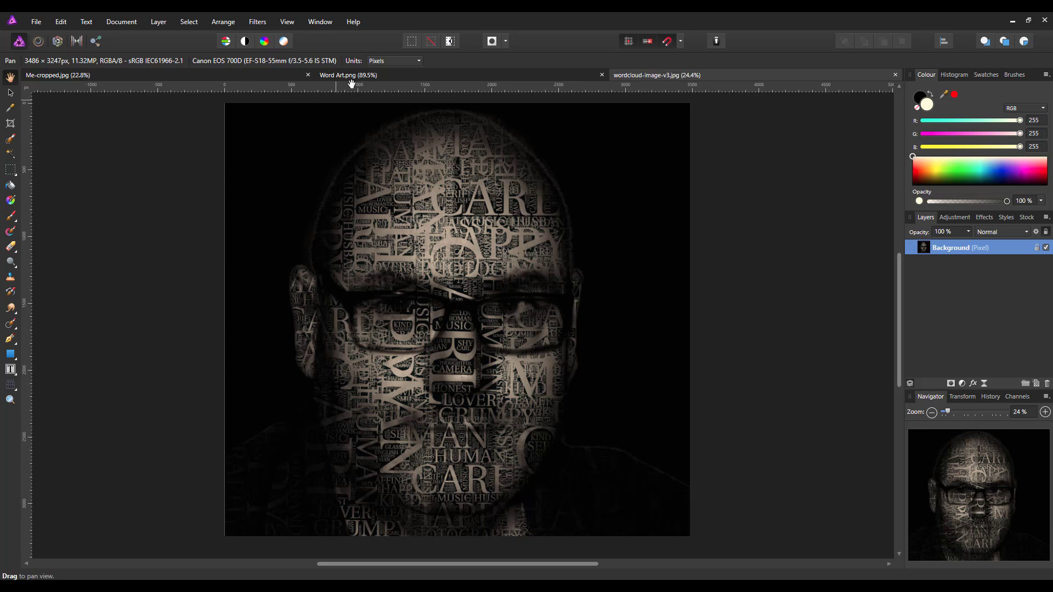
In Affinity Photo, select the man's head and shoulders in Me-cropped.jpg using the Selection Brush at 614.6 px width.
{"action": "left_click", "coordinate": [415, 77]}
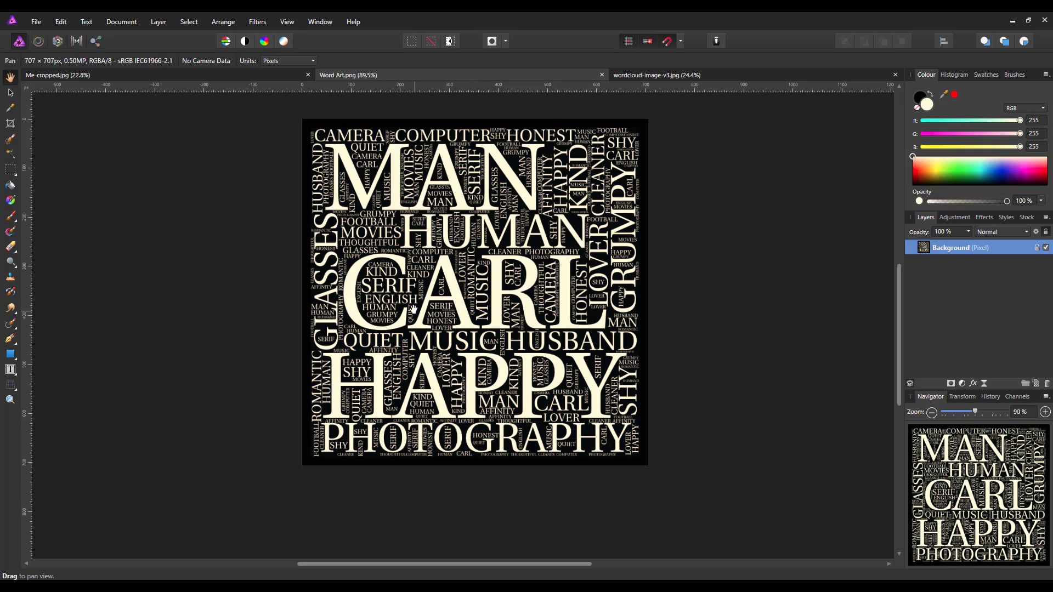
{"action": "left_click", "coordinate": [275, 74]}
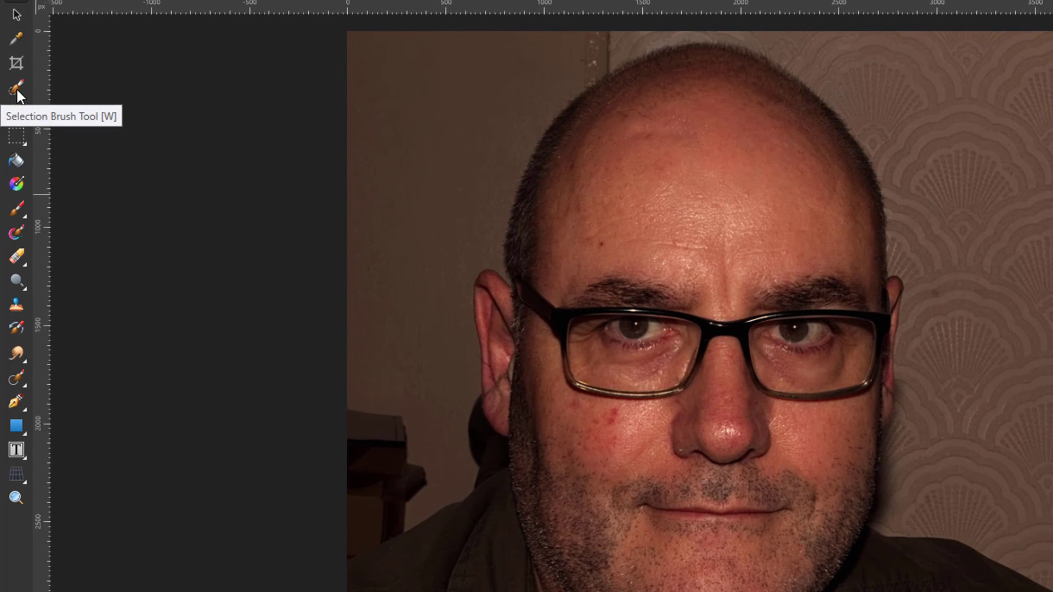
{"action": "left_click", "coordinate": [16, 90]}
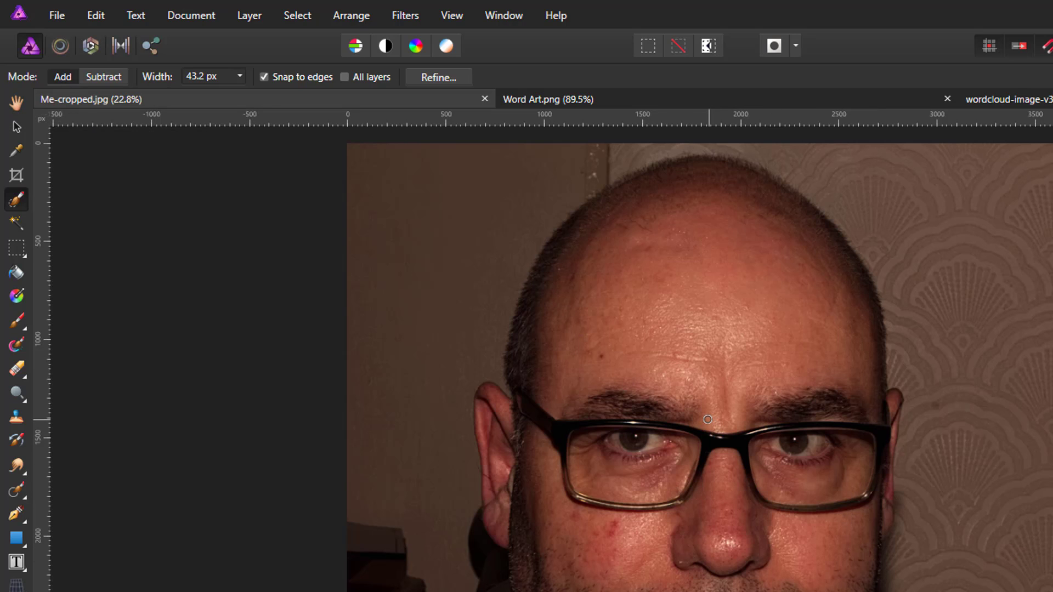
{"action": "key", "text": "bracketright"}
{"action": "key", "text": "bracketright"}
{"action": "key", "text": "bracketright"}
{"action": "key", "text": "bracketright"}
{"action": "key", "text": "bracketright"}
{"action": "key", "text": "bracketright"}
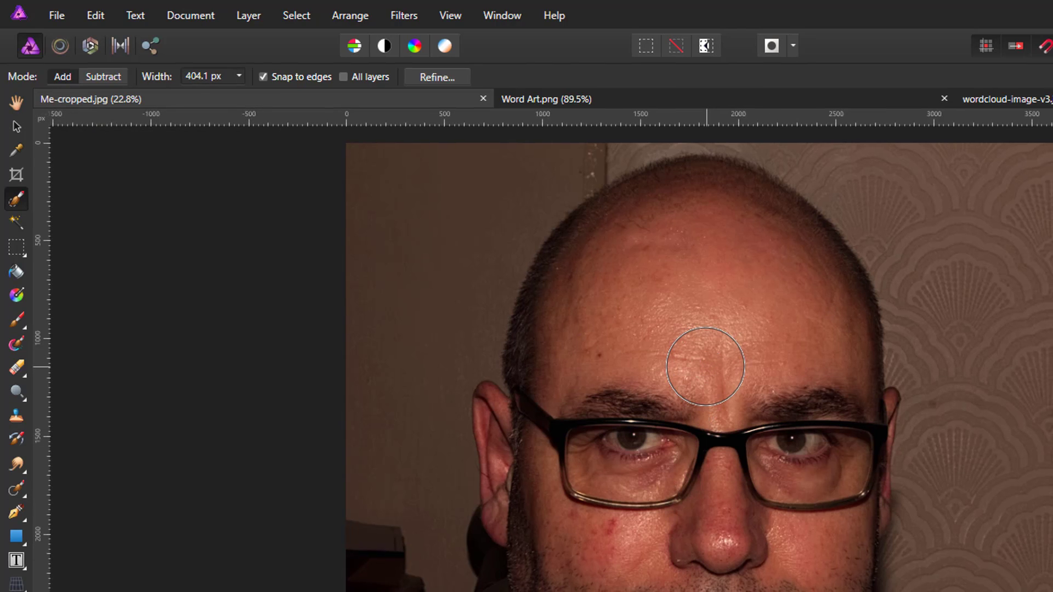
{"action": "key", "text": "bracketright"}
{"action": "key", "text": "bracketright"}
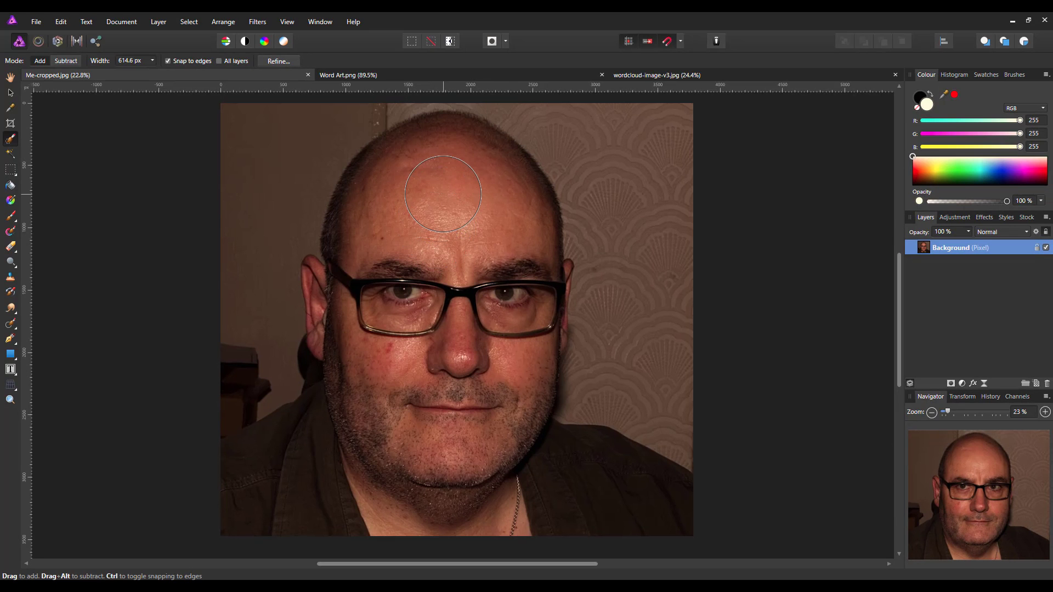
{"action": "mouse_move", "coordinate": [443, 193]}
{"action": "left_mouse_down"}
{"action": "mouse_move", "coordinate": [438, 423]}
{"action": "mouse_move", "coordinate": [383, 485]}
{"action": "mouse_move", "coordinate": [400, 355]}
{"action": "mouse_move", "coordinate": [351, 471]}
{"action": "mouse_move", "coordinate": [404, 500]}
{"action": "left_mouse_up"}
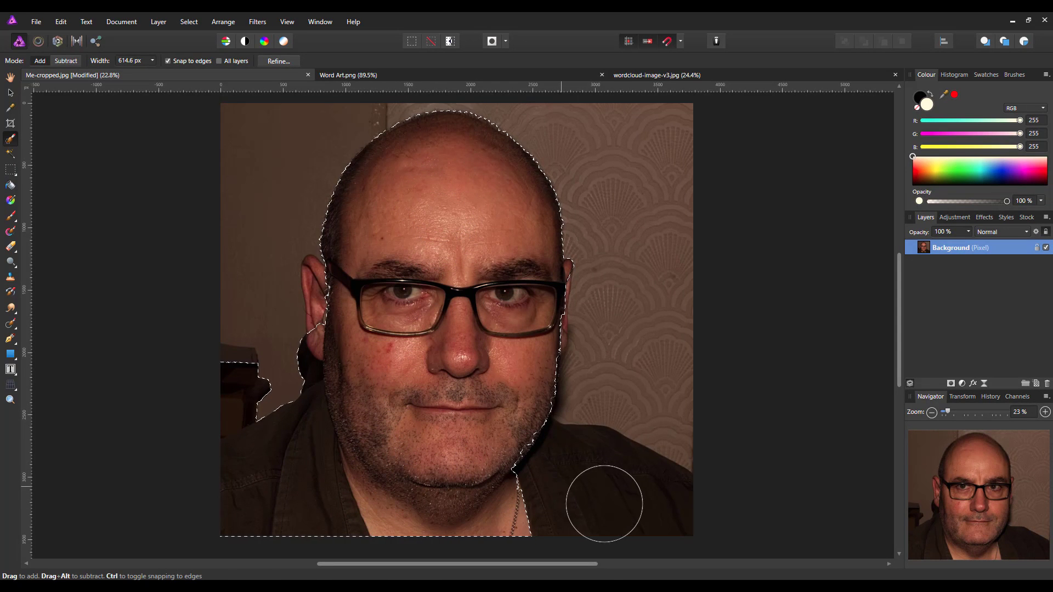
{"action": "left_click_drag", "start_coordinate": [604, 503], "coordinate": [575, 486]}
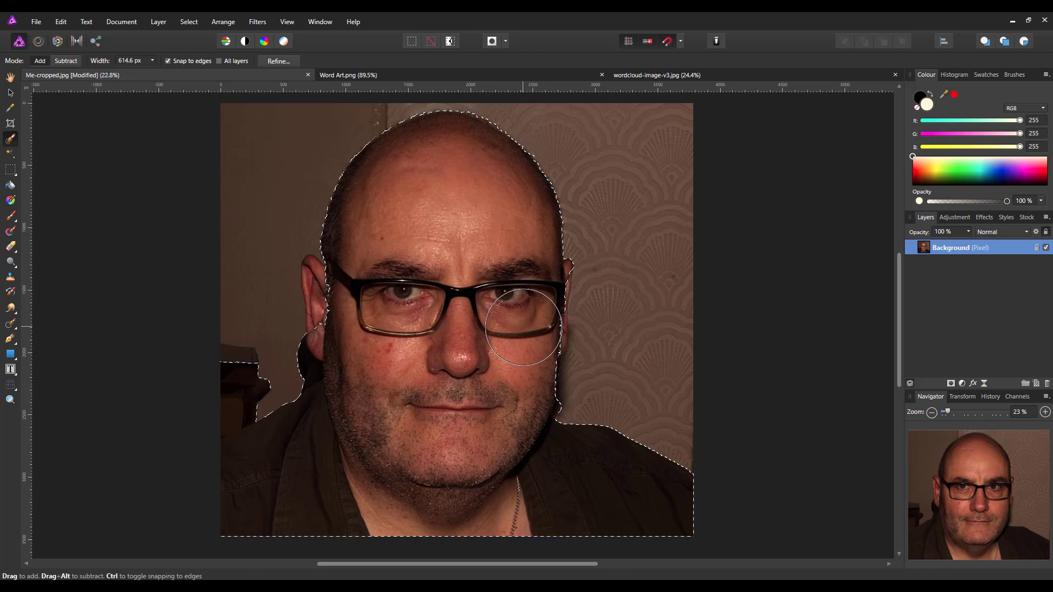
Add both ears to the portrait selection, reducing the Selection Brush width to 142.4 px for the finer edges.
{"action": "key", "text": "bracketleft"}
{"action": "key", "text": "bracketleft"}
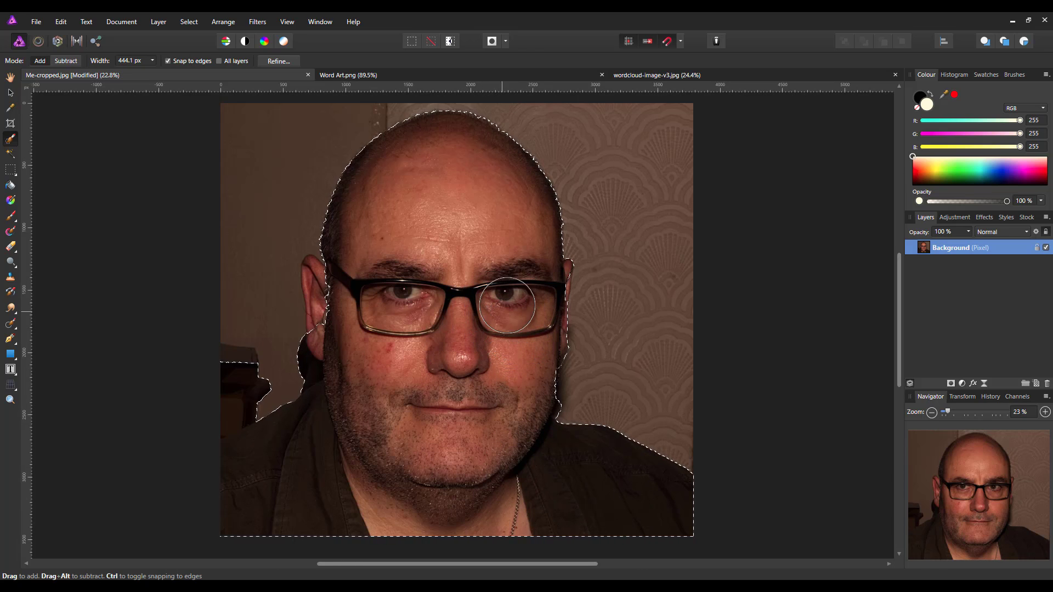
{"action": "key", "text": "bracketleft"}
{"action": "key", "text": "bracketleft"}
{"action": "key", "text": "bracketleft"}
{"action": "key", "text": "bracketleft"}
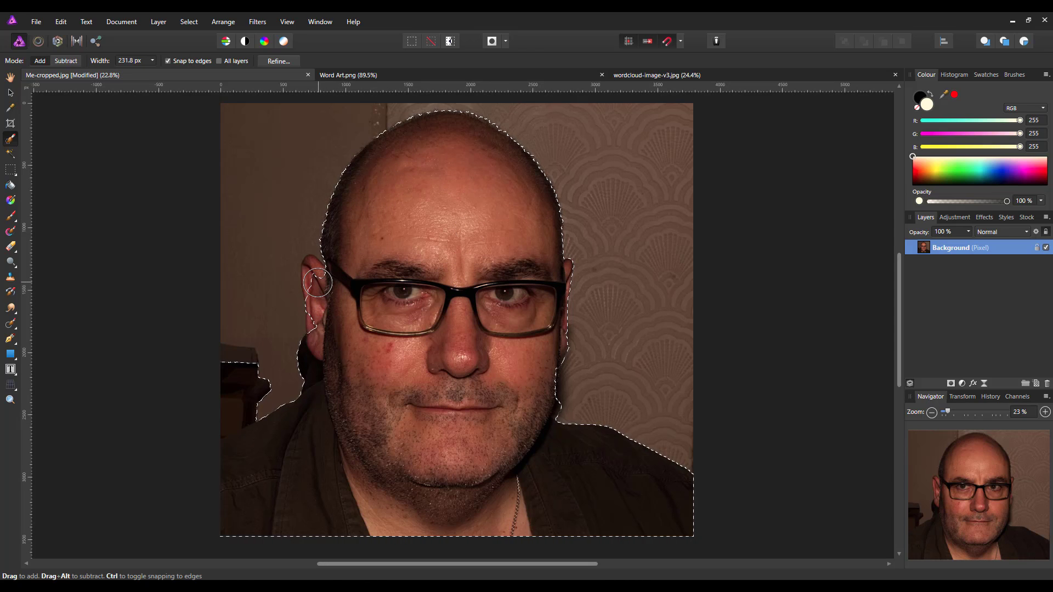
{"action": "key", "text": "bracketleft"}
{"action": "key", "text": "bracketleft"}
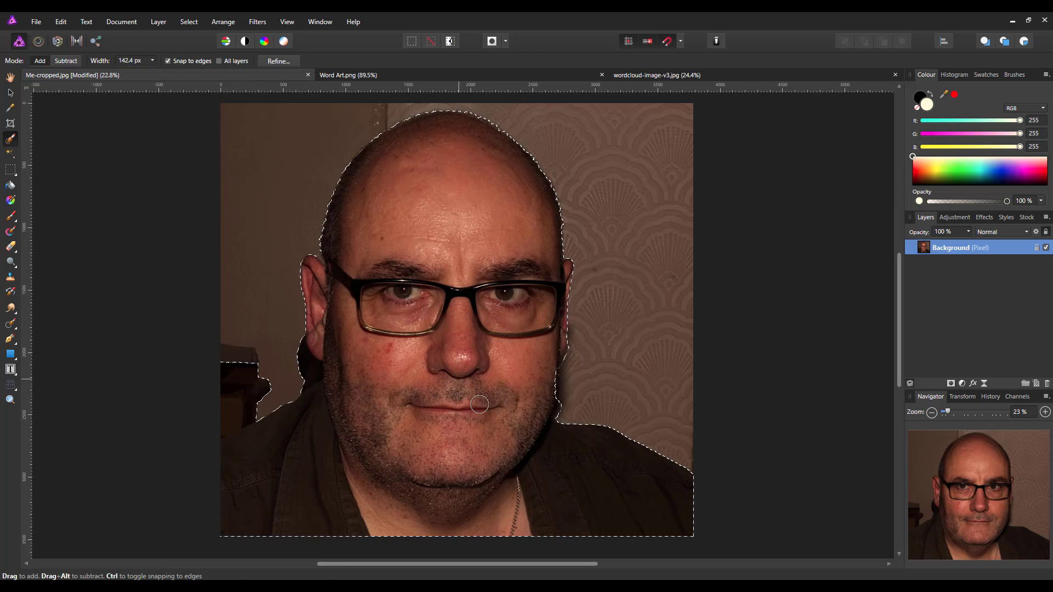
Subtract the background areas beside the neck and shoulders from the selection, narrow the brush to 45.6 px and return it to Add mode.
{"action": "left_click", "coordinate": [68, 60]}
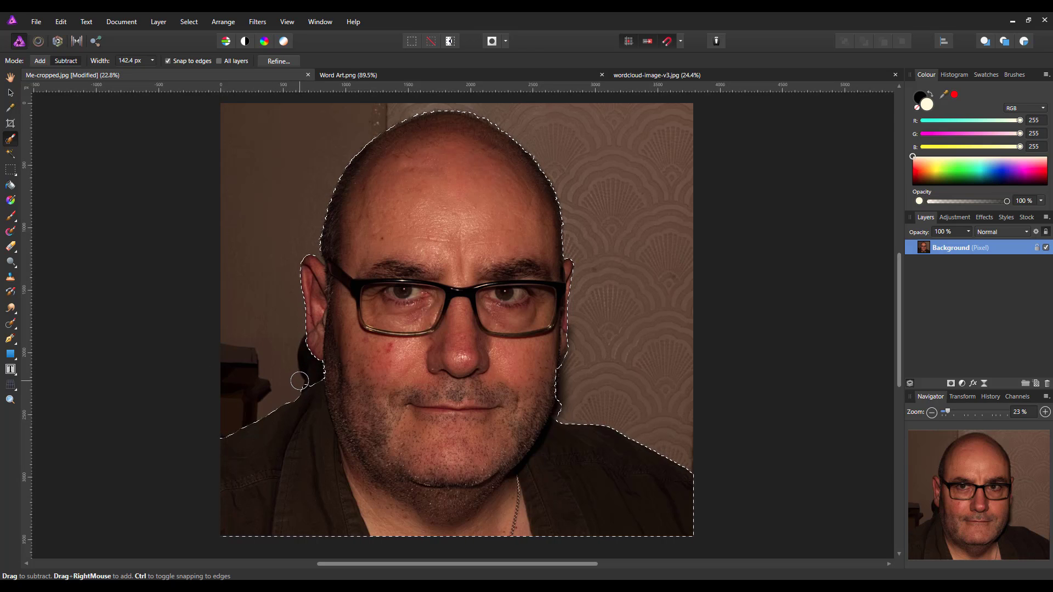
{"action": "left_click_drag", "start_coordinate": [560, 399], "coordinate": [564, 411]}
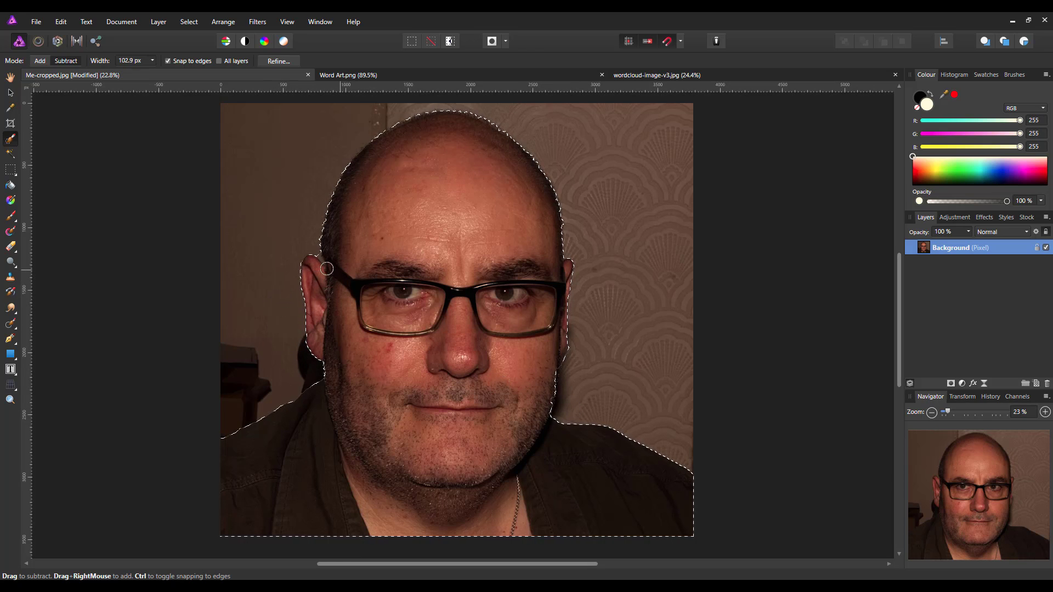
{"action": "key", "text": "bracketleft"}
{"action": "key", "text": "bracketleft"}
{"action": "key", "text": "bracketleft"}
{"action": "key", "text": "bracketleft"}
{"action": "key", "text": "bracketleft"}
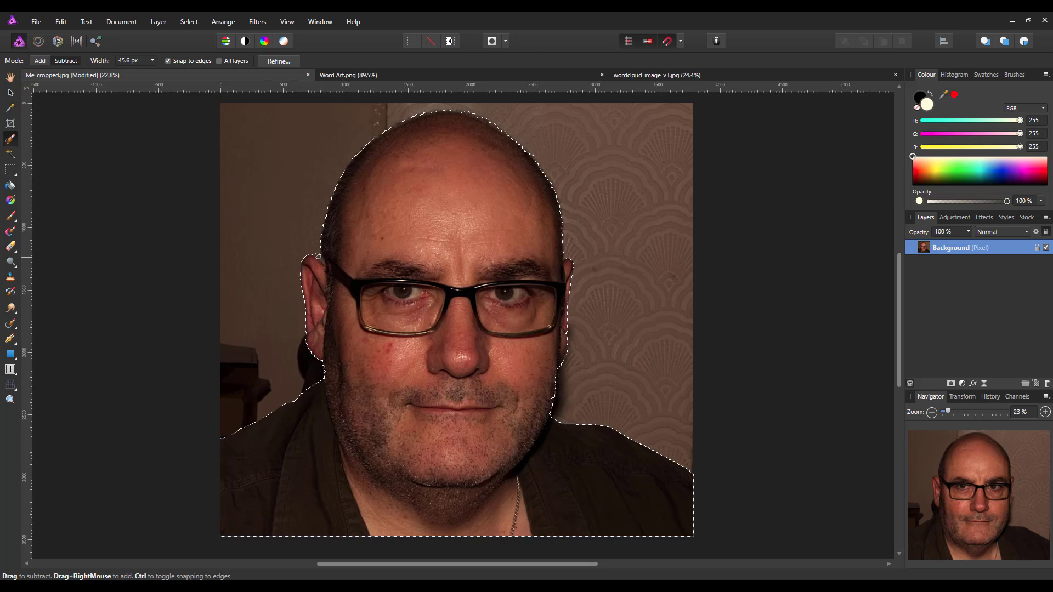
{"action": "left_click", "coordinate": [41, 60]}
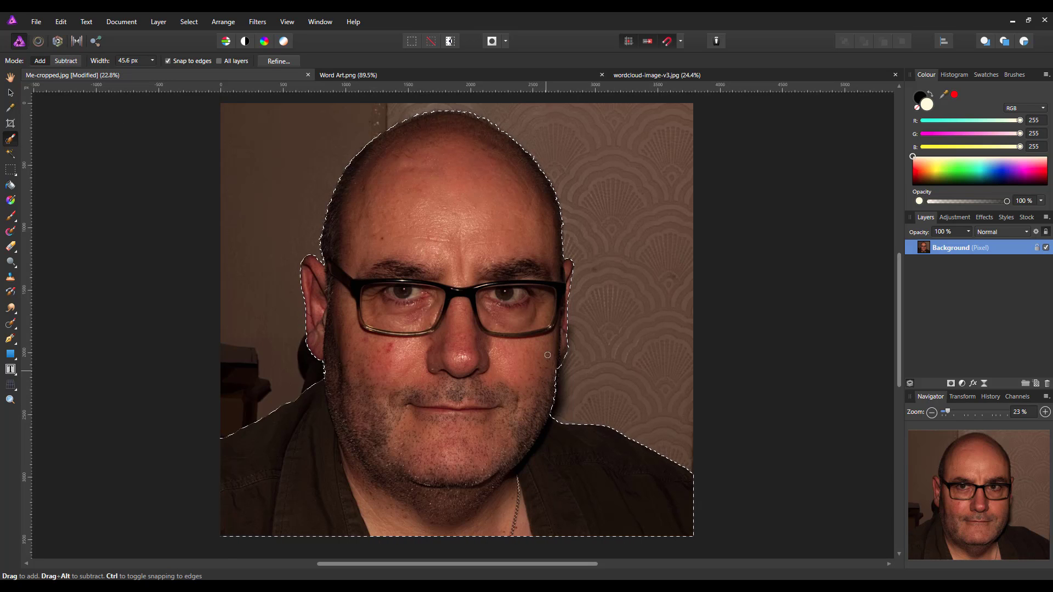
{"action": "scroll", "coordinate": [487, 146], "scroll_direction": "up", "scroll_amount": 1}
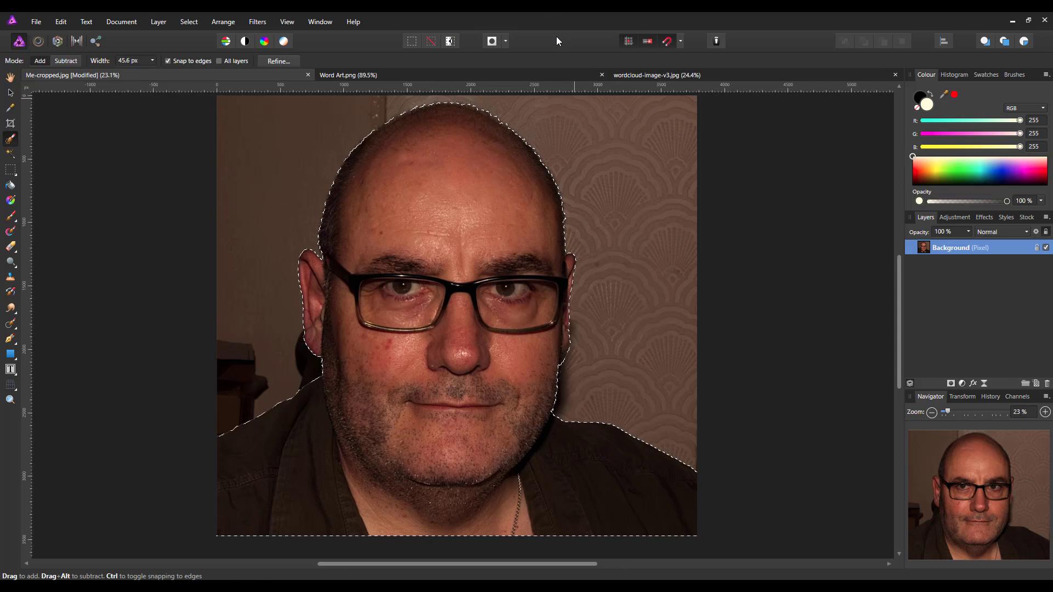
Copy the selected portrait to a new layer and check the cut-out by temporarily hiding the original Background layer.
{"action": "key", "text": "ctrl+j"}
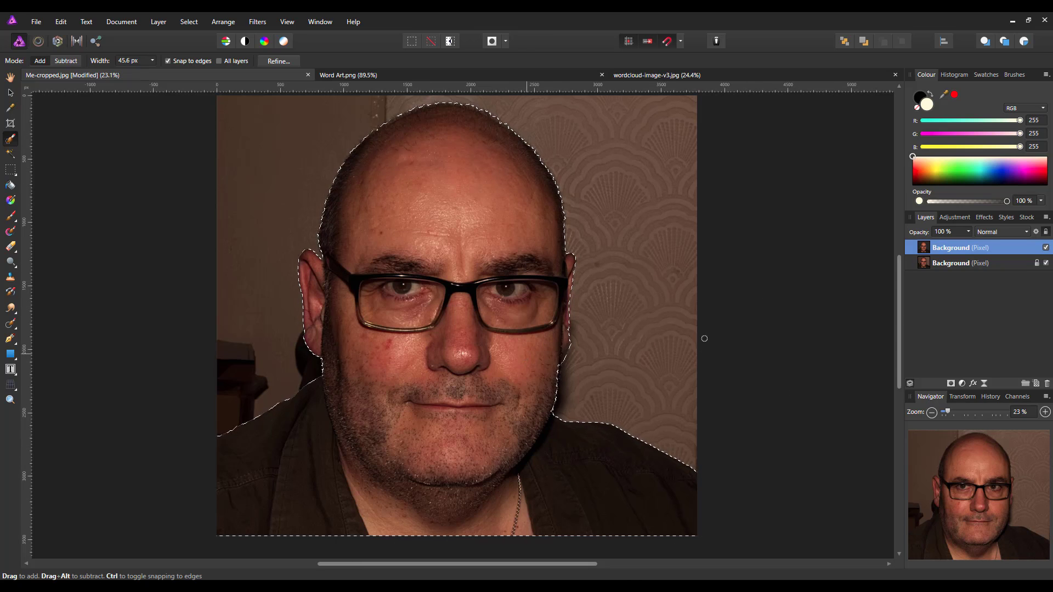
{"action": "left_click", "coordinate": [1046, 263]}
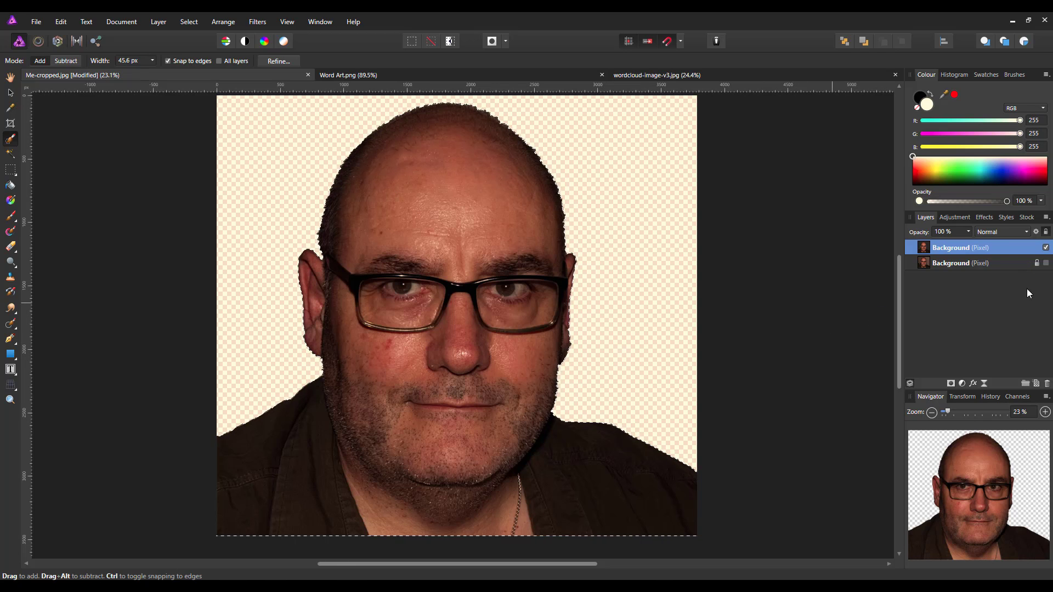
{"action": "left_click", "coordinate": [1045, 263]}
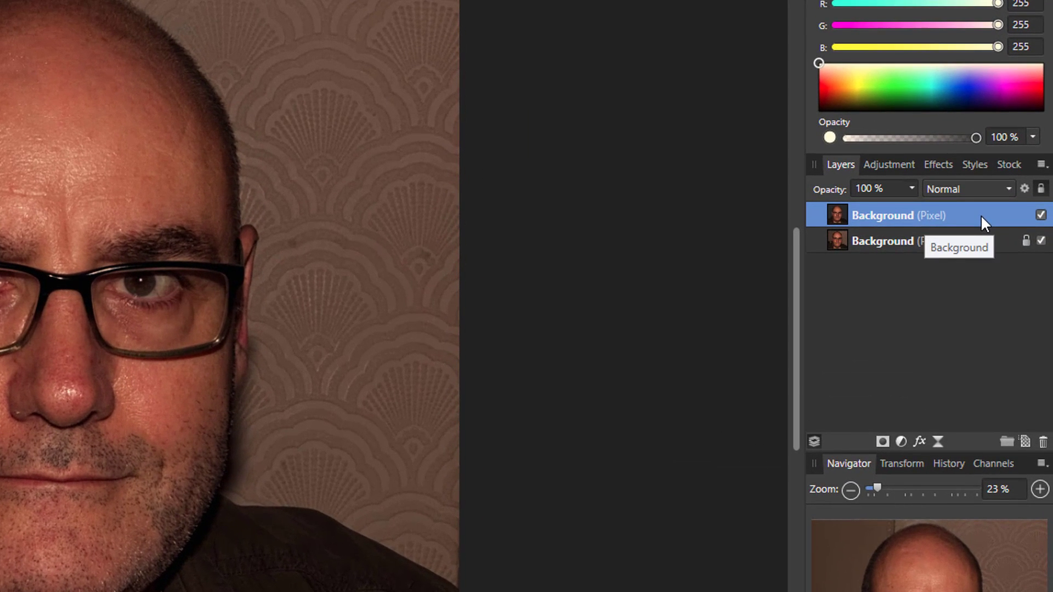
Duplicate the cut-out portrait layer, hide the lower copy and make the top copy the active layer.
{"action": "right_click", "coordinate": [1009, 247]}
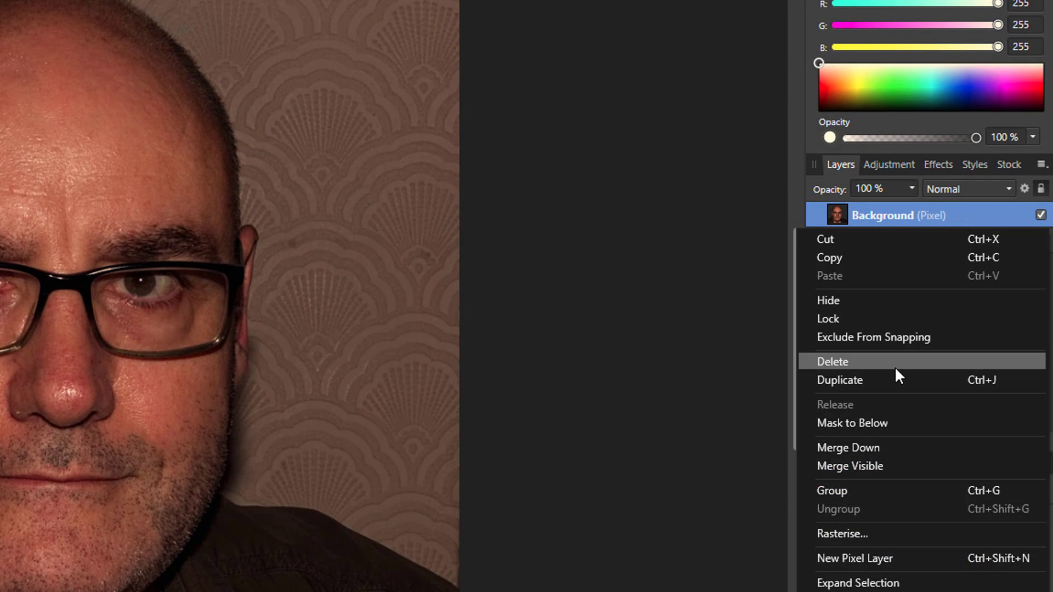
{"action": "left_click", "coordinate": [896, 379]}
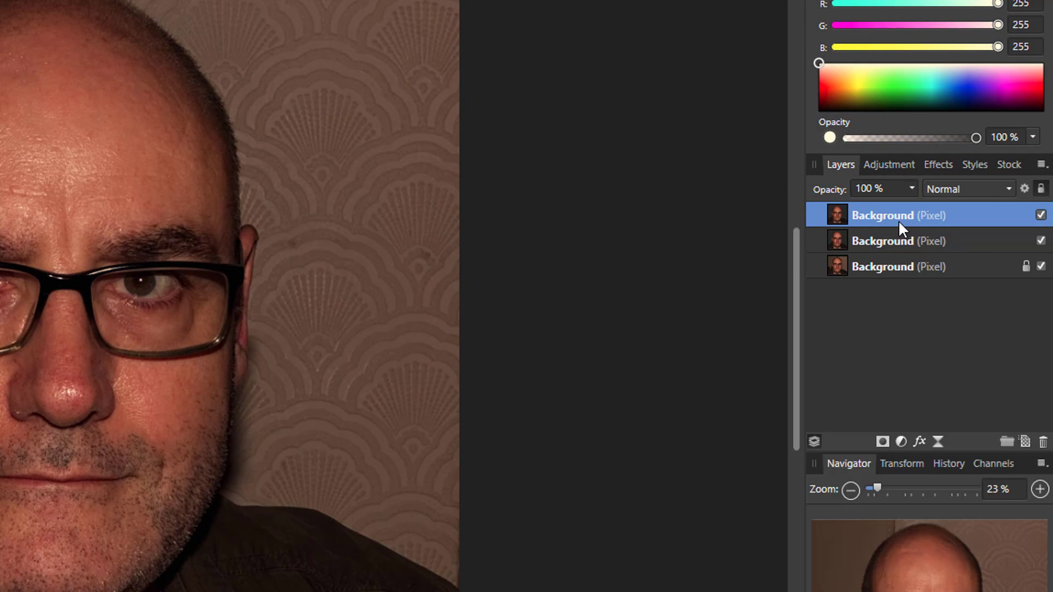
{"action": "left_click", "coordinate": [973, 245]}
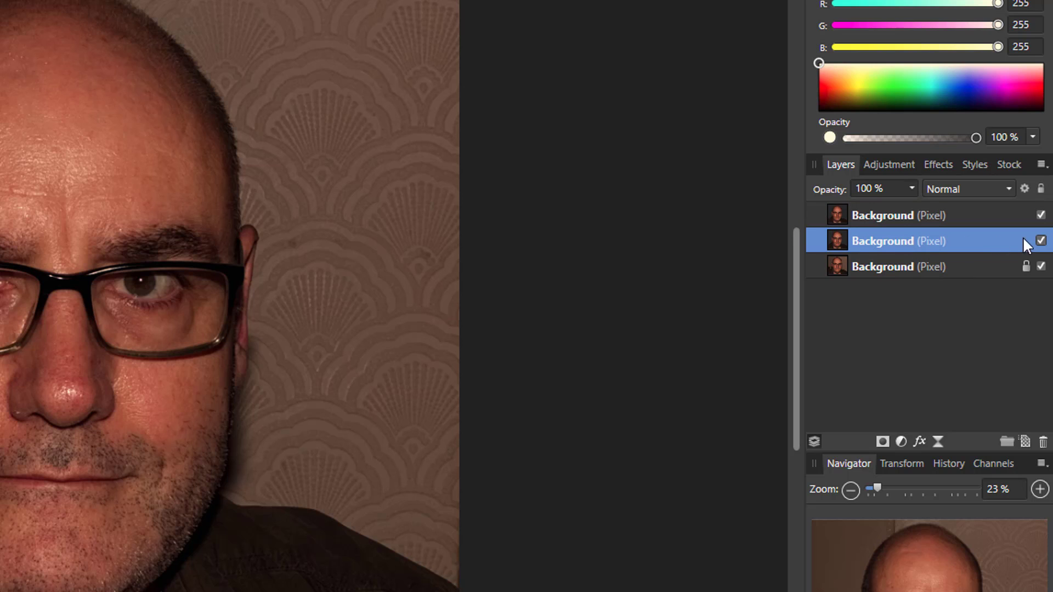
{"action": "left_click", "coordinate": [1041, 242]}
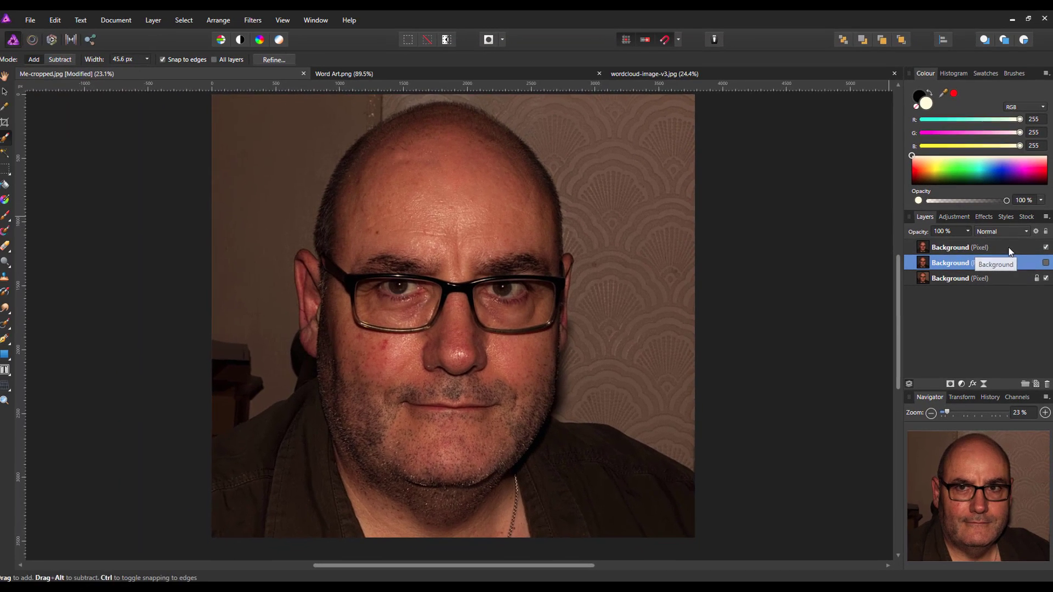
{"action": "left_click", "coordinate": [948, 218]}
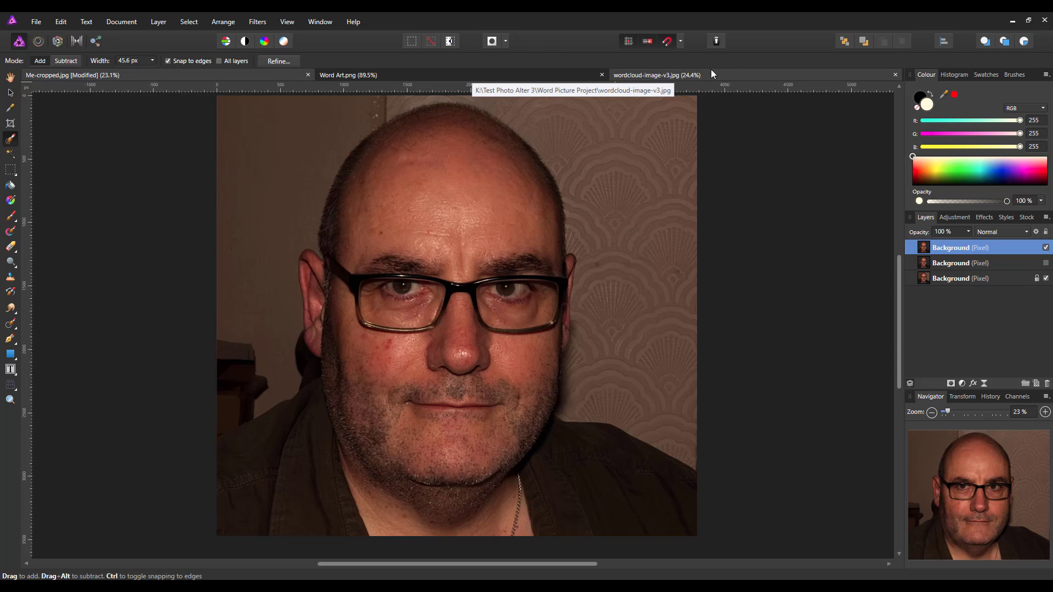
Apply a Black and White adjustment with its default values to the top portrait layer and merge it into that layer.
{"action": "left_click", "coordinate": [738, 75]}
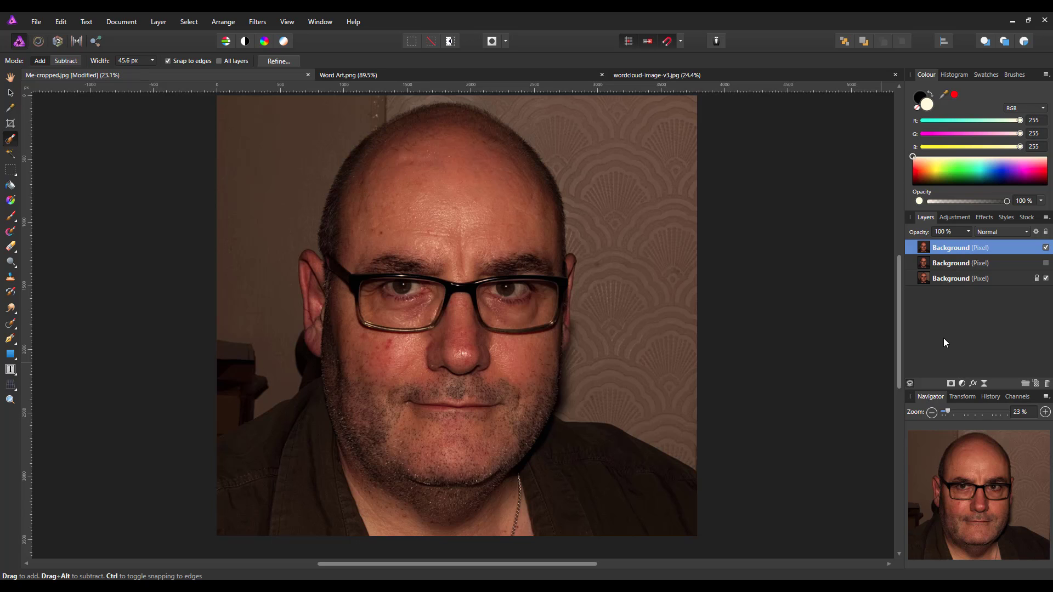
{"action": "left_click", "coordinate": [962, 384]}
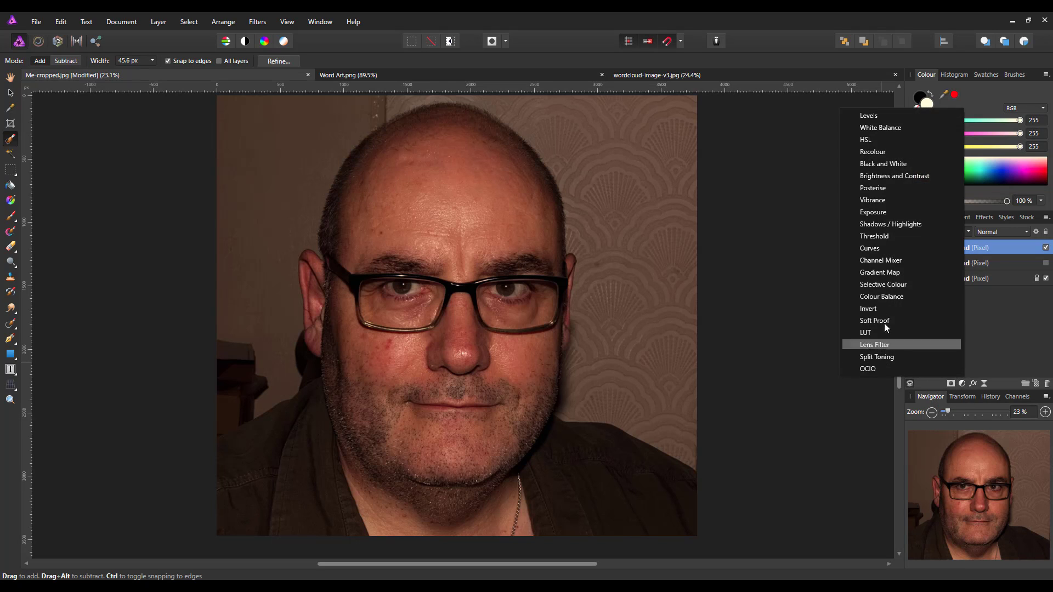
{"action": "left_click", "coordinate": [871, 165]}
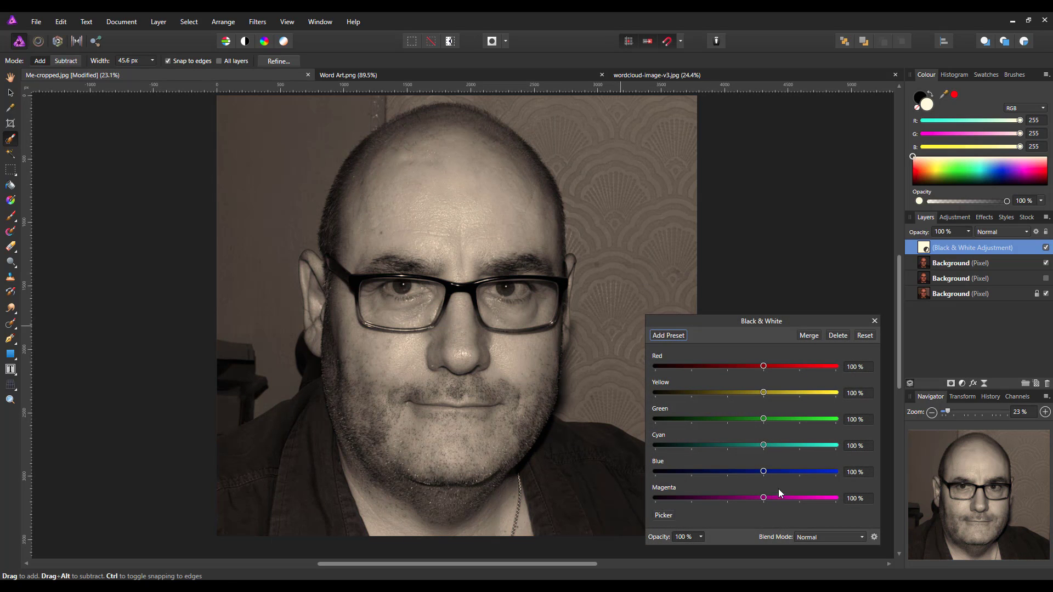
{"action": "left_click", "coordinate": [808, 334]}
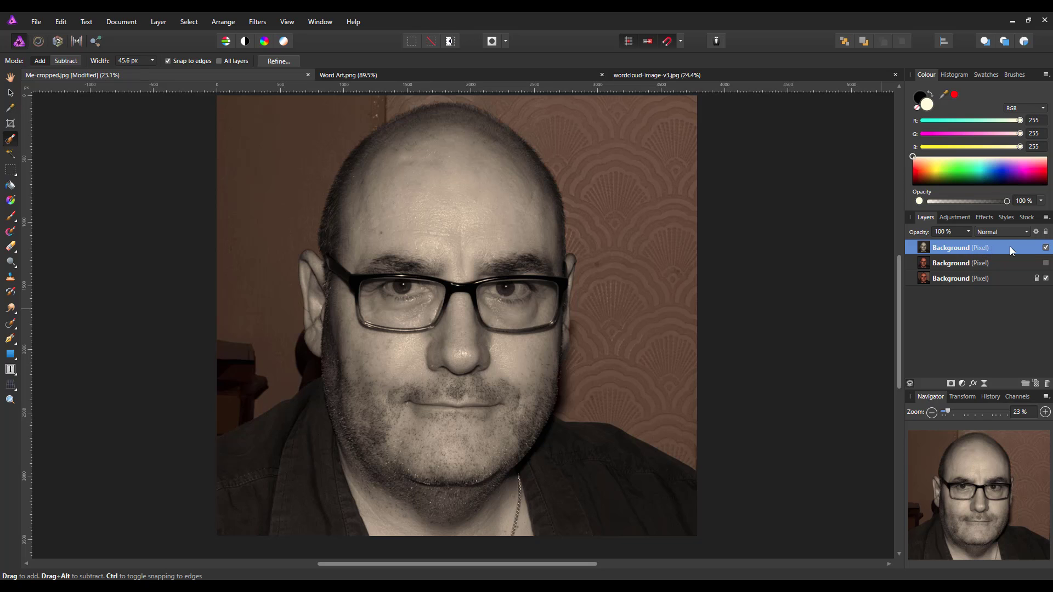
Add a new pixel layer directly above the original locked Background layer and flood fill it with black.
{"action": "left_click", "coordinate": [961, 279]}
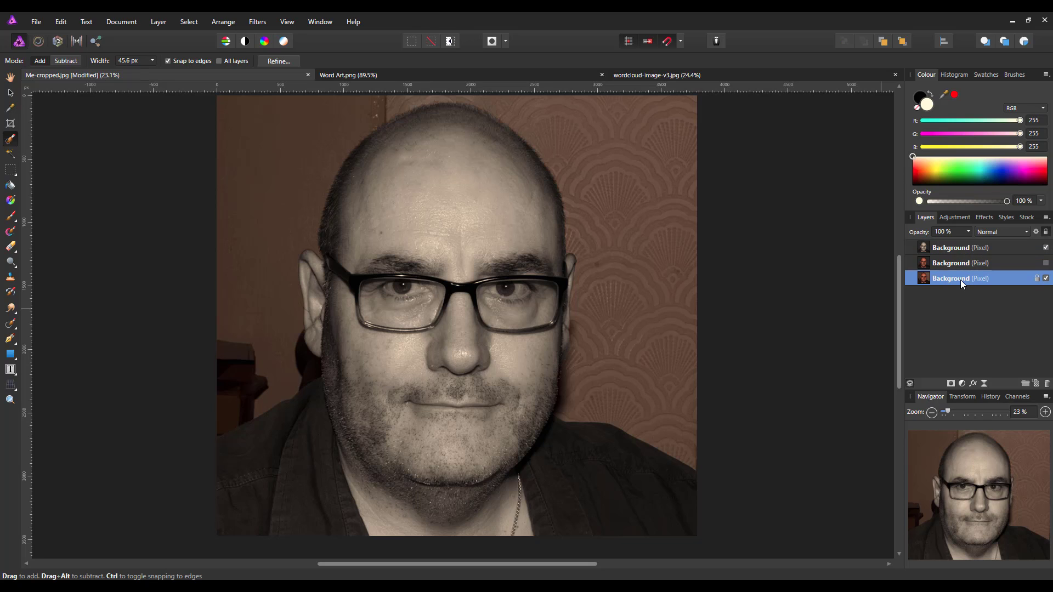
{"action": "left_click", "coordinate": [1037, 385]}
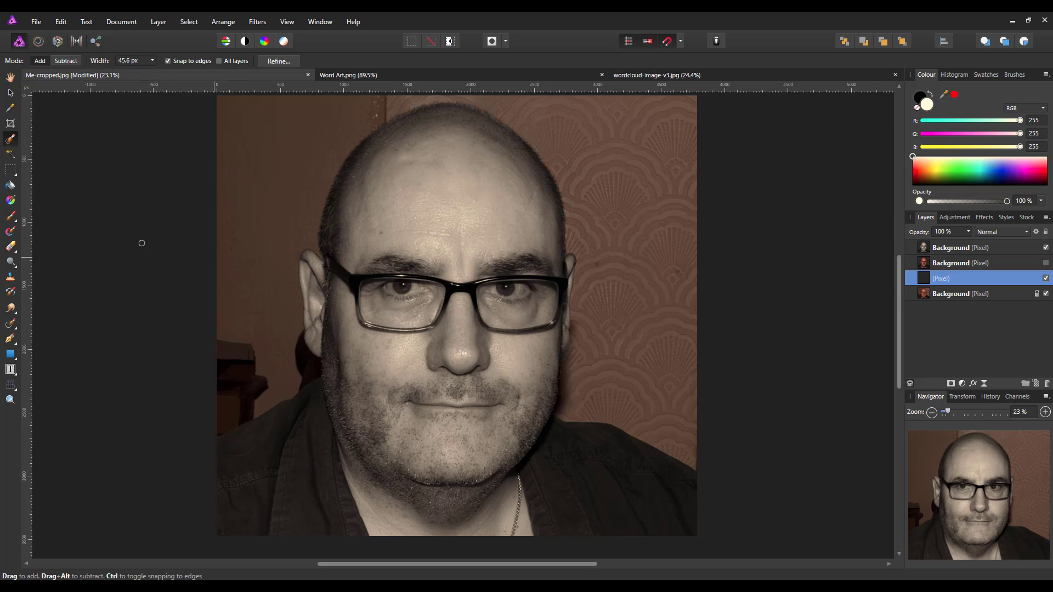
{"action": "left_click", "coordinate": [12, 187]}
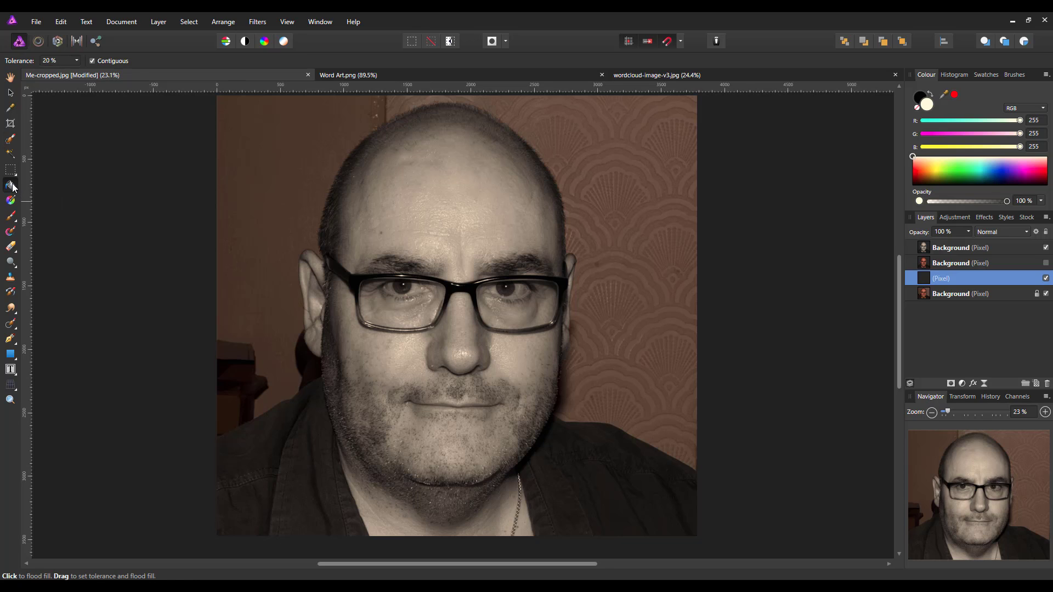
{"action": "left_click", "coordinate": [921, 97]}
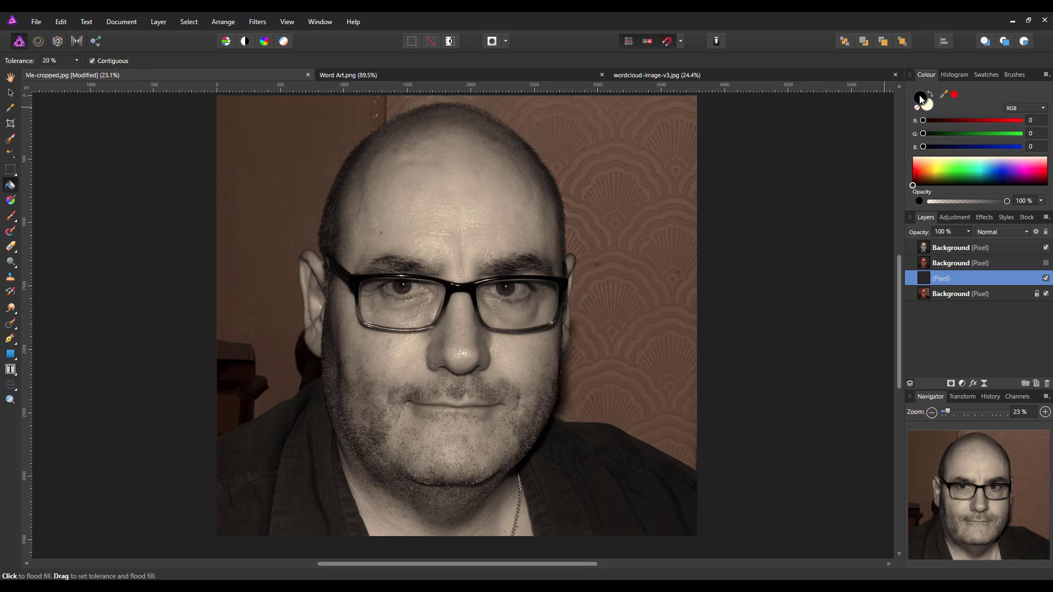
{"action": "left_click", "coordinate": [686, 266]}
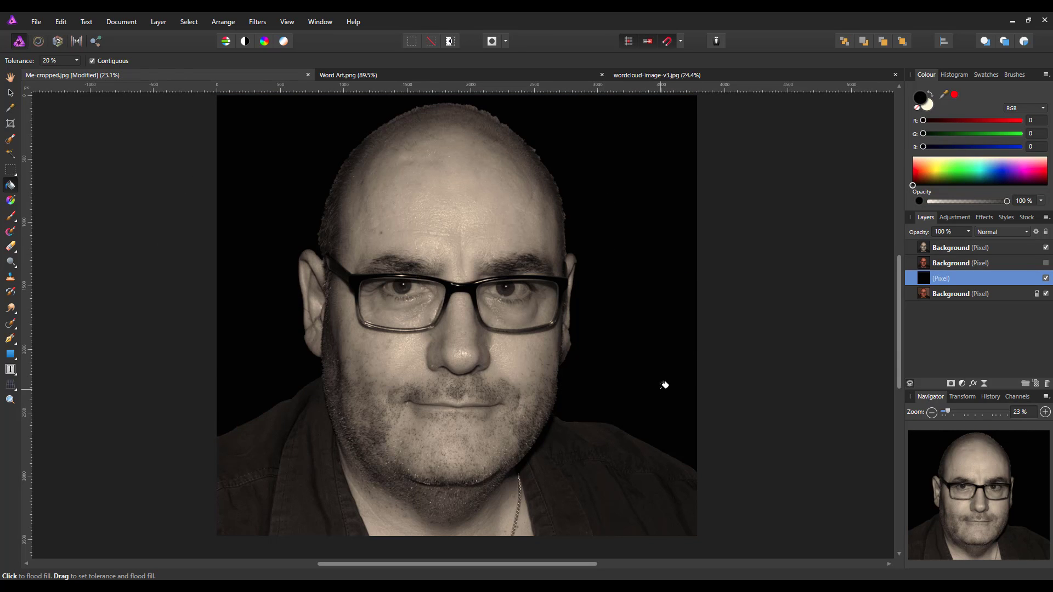
Duplicate the top black and white portrait layer and apply a Gaussian Blur with a 5 px radius to the copy.
{"action": "left_click", "coordinate": [1006, 249]}
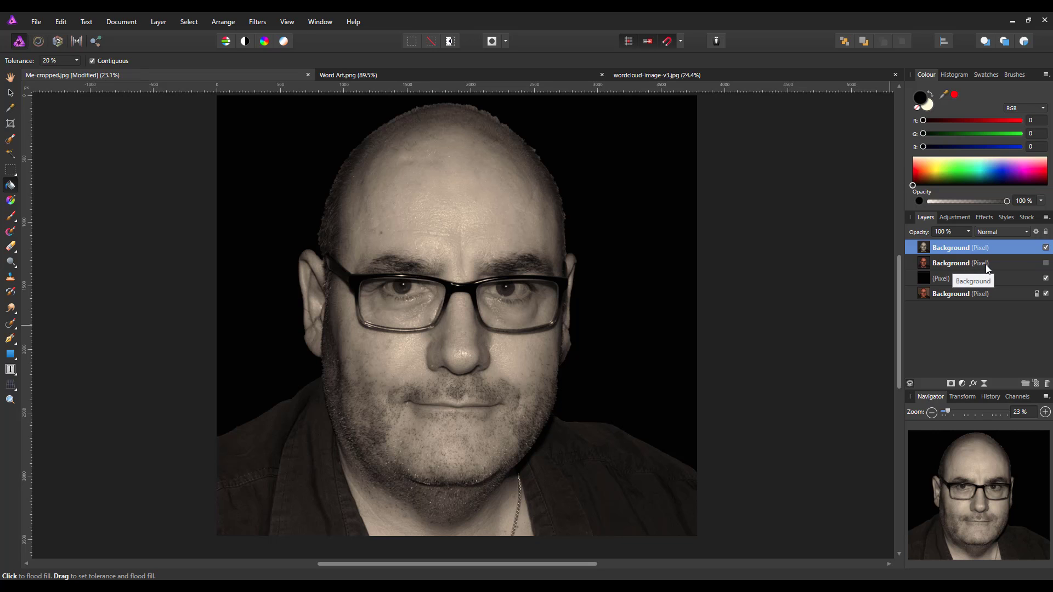
{"action": "right_click", "coordinate": [962, 248]}
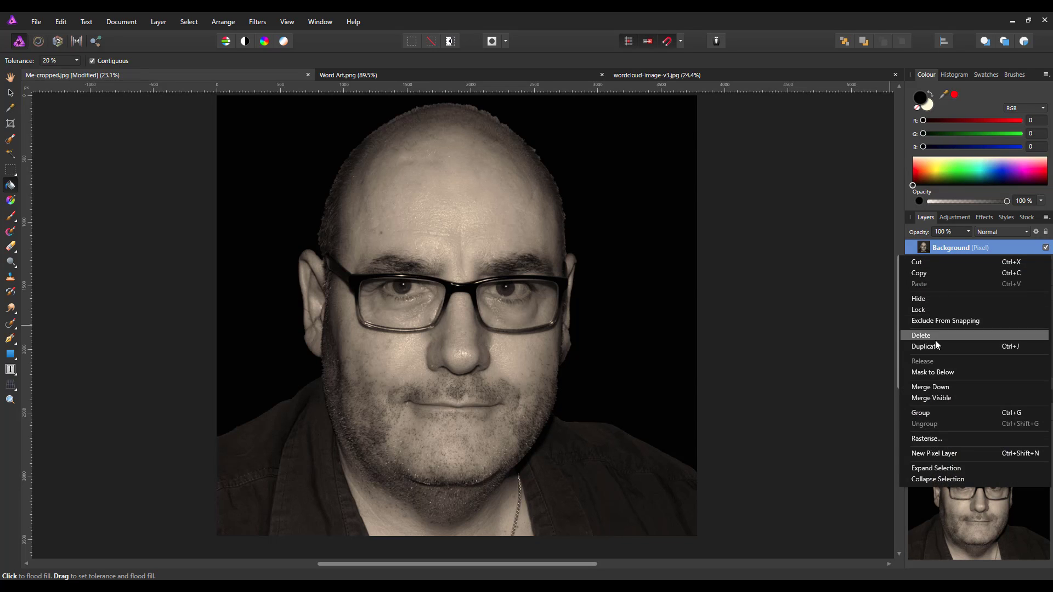
{"action": "left_click", "coordinate": [1020, 343]}
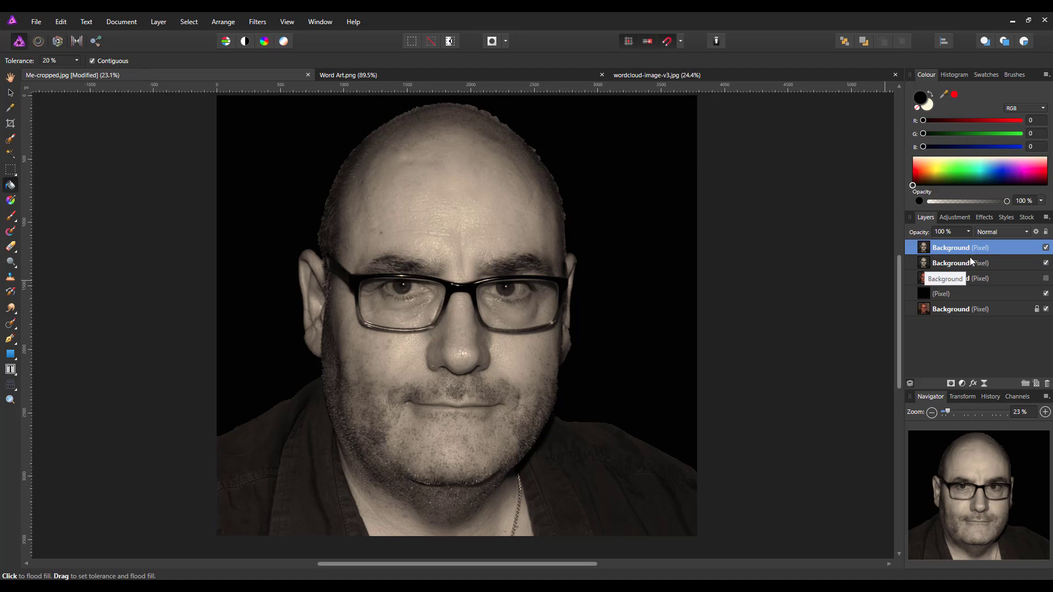
{"action": "left_click", "coordinate": [254, 24]}
{"action": "mouse_move", "coordinate": [223, 32]}
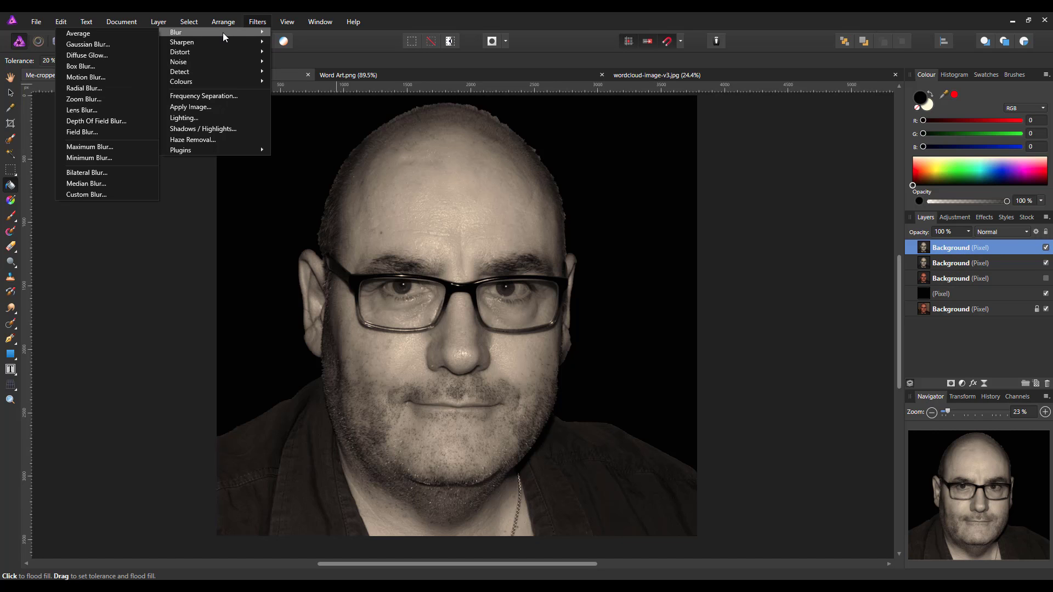
{"action": "left_click", "coordinate": [103, 43]}
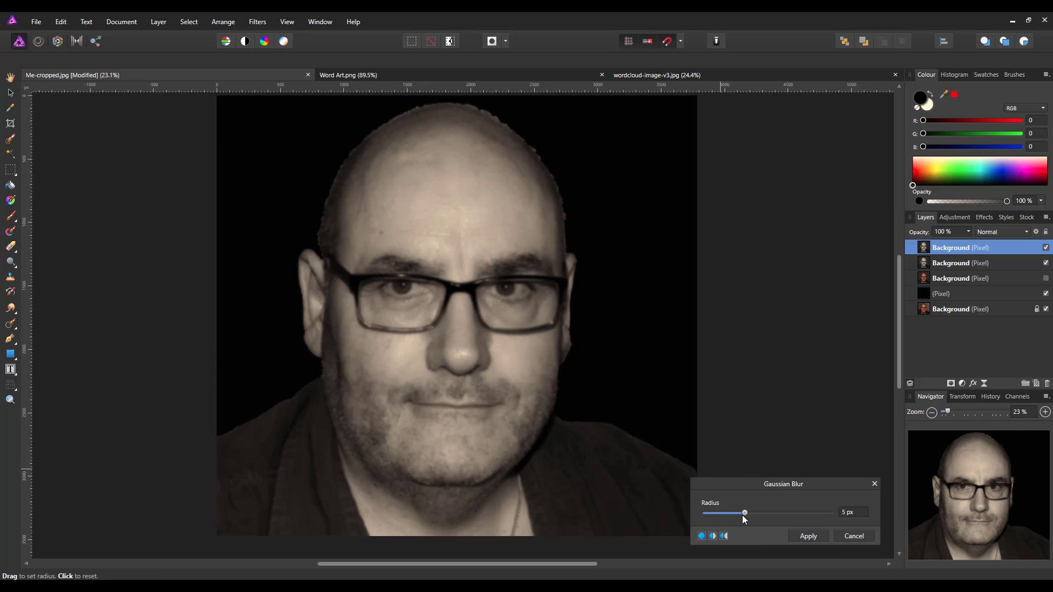
{"action": "left_click", "coordinate": [799, 537]}
{"action": "key", "text": "g"}
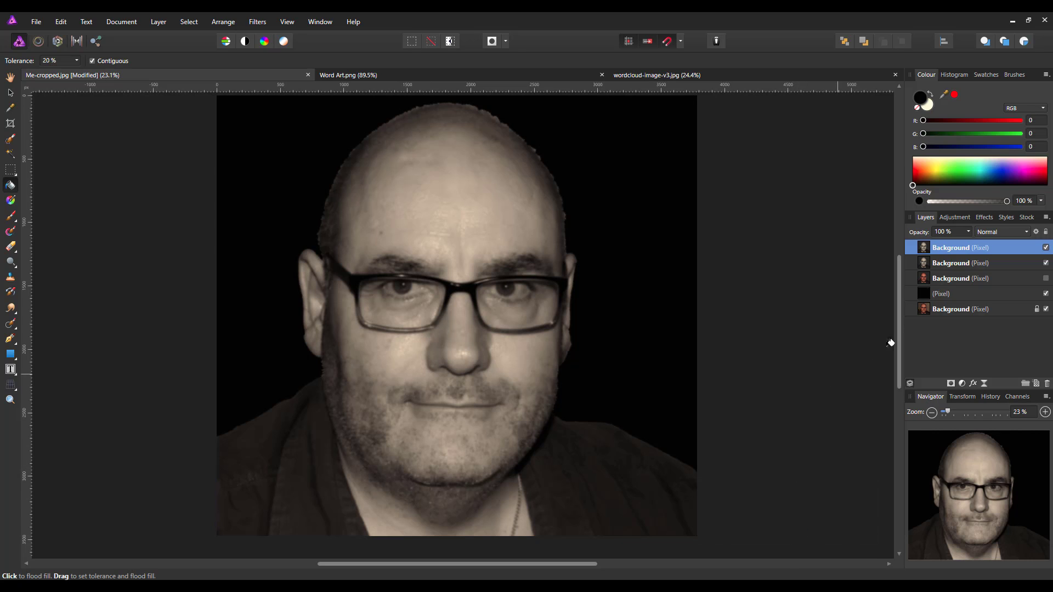
Darken the blurred portrait with a Levels adjustment, raising the black level and setting gamma to about 1.158, and merge it into the layer.
{"action": "left_click", "coordinate": [961, 383]}
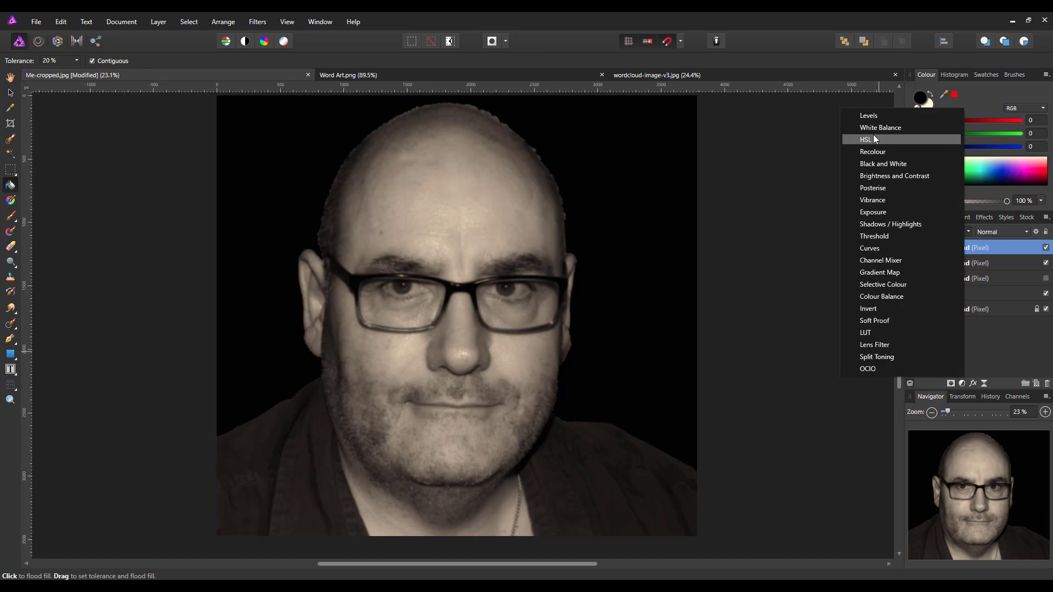
{"action": "left_click", "coordinate": [867, 116]}
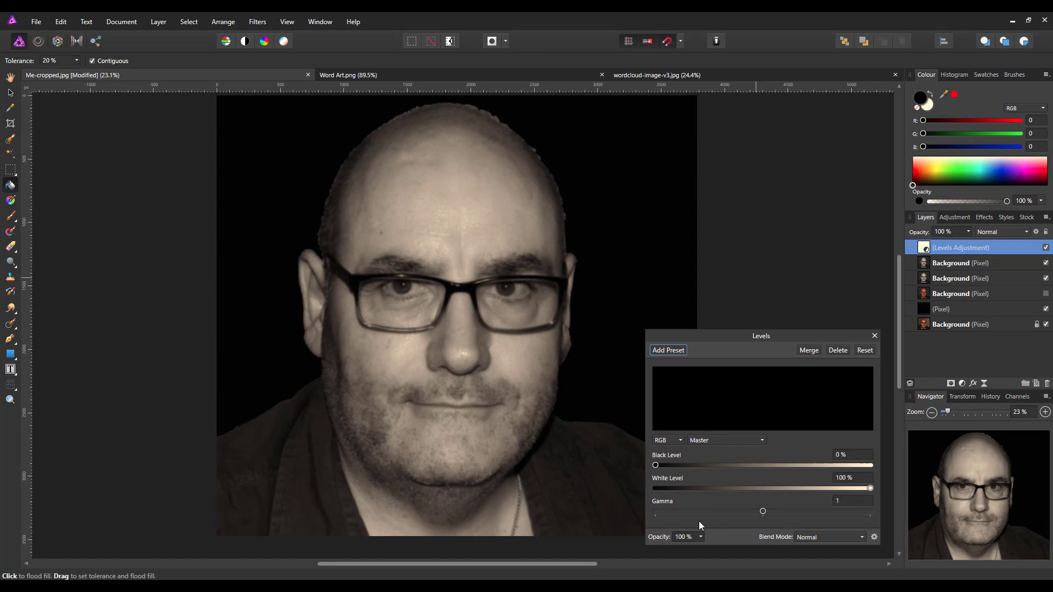
{"action": "left_click_drag", "start_coordinate": [655, 465], "coordinate": [663, 466]}
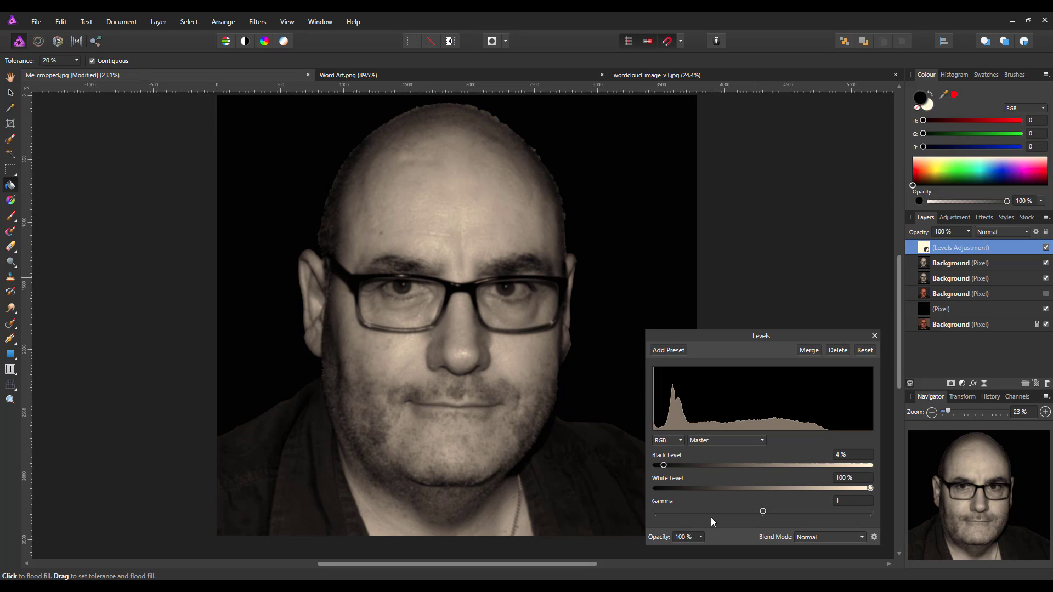
{"action": "left_click_drag", "start_coordinate": [764, 512], "coordinate": [770, 515]}
{"action": "left_click_drag", "start_coordinate": [772, 513], "coordinate": [777, 515]}
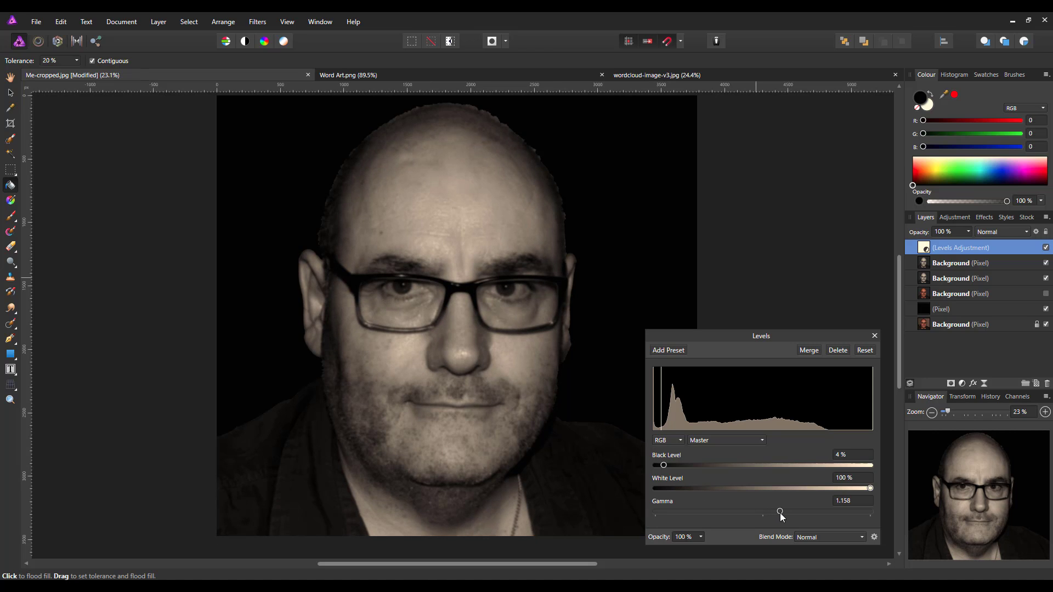
{"action": "left_click_drag", "start_coordinate": [662, 465], "coordinate": [667, 470]}
{"action": "left_click", "coordinate": [809, 350]}
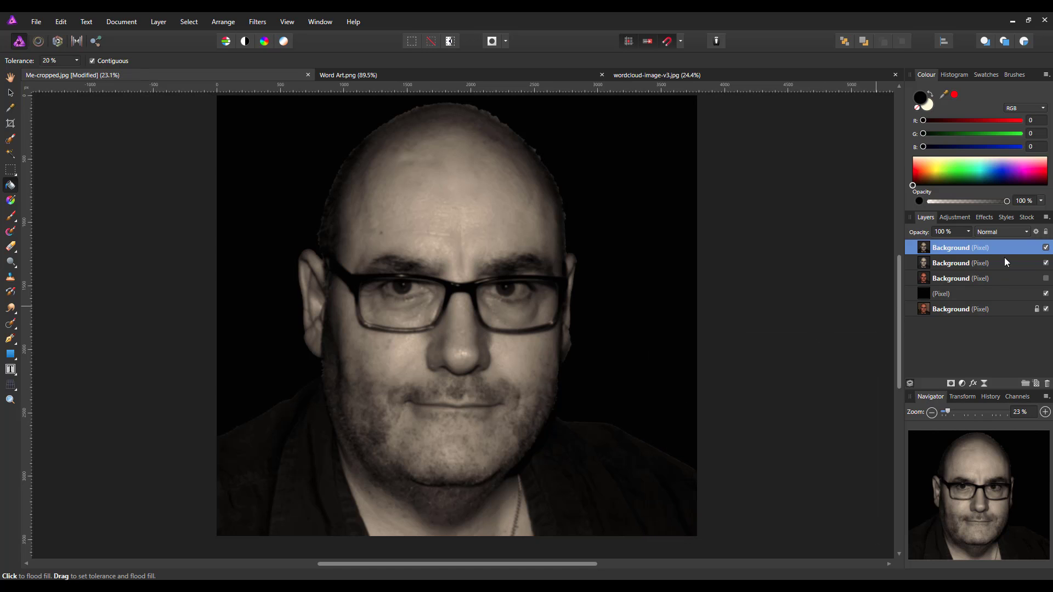
Rename the blurred top portrait layer as displacement.
{"action": "double_click", "coordinate": [955, 247]}
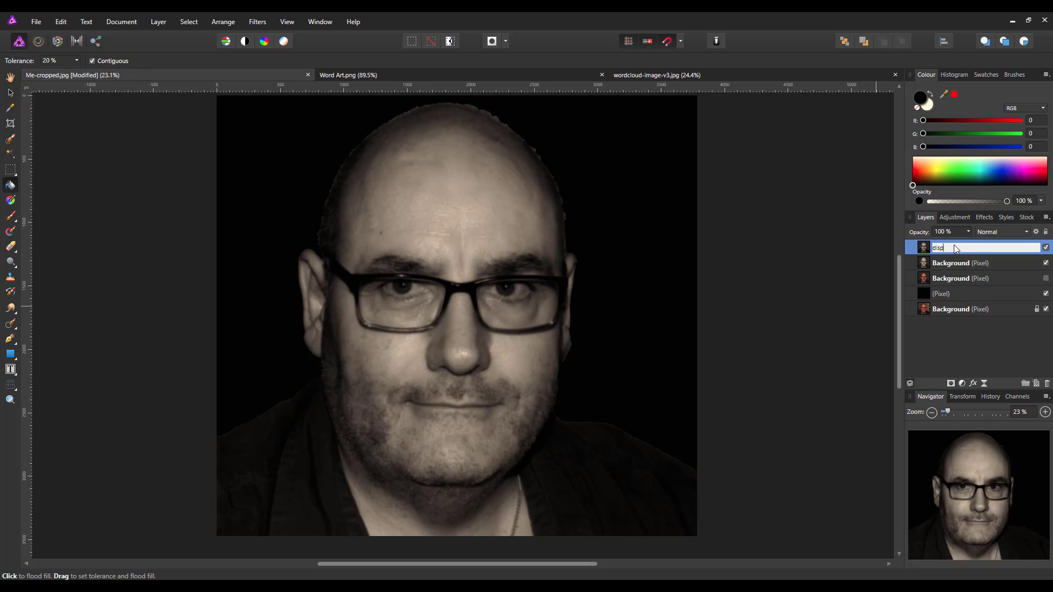
{"action": "type", "text": "displacement"}
{"action": "key", "text": "Return"}
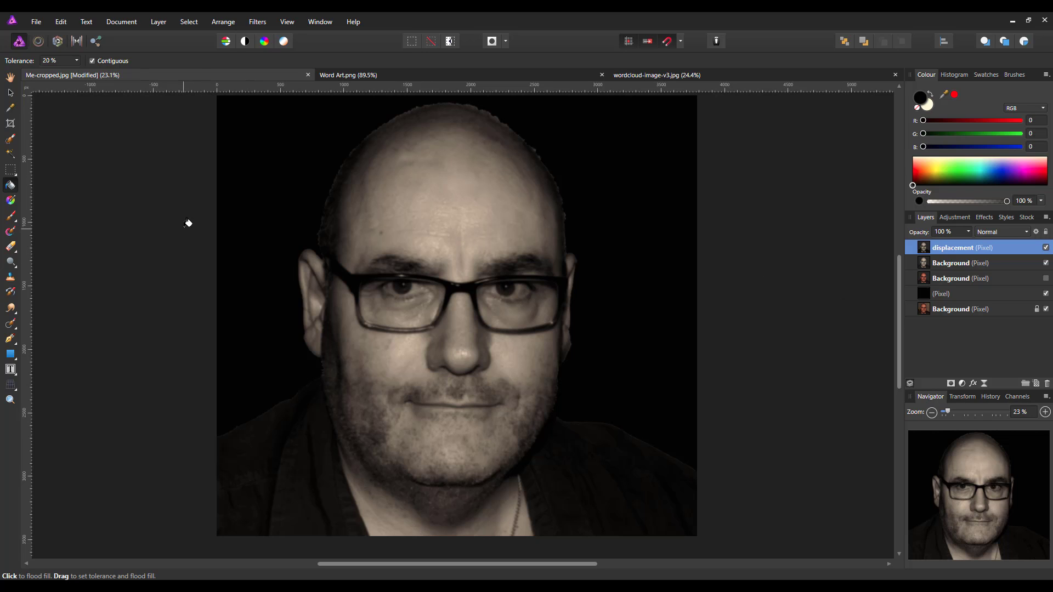
{"action": "left_click", "coordinate": [37, 22]}
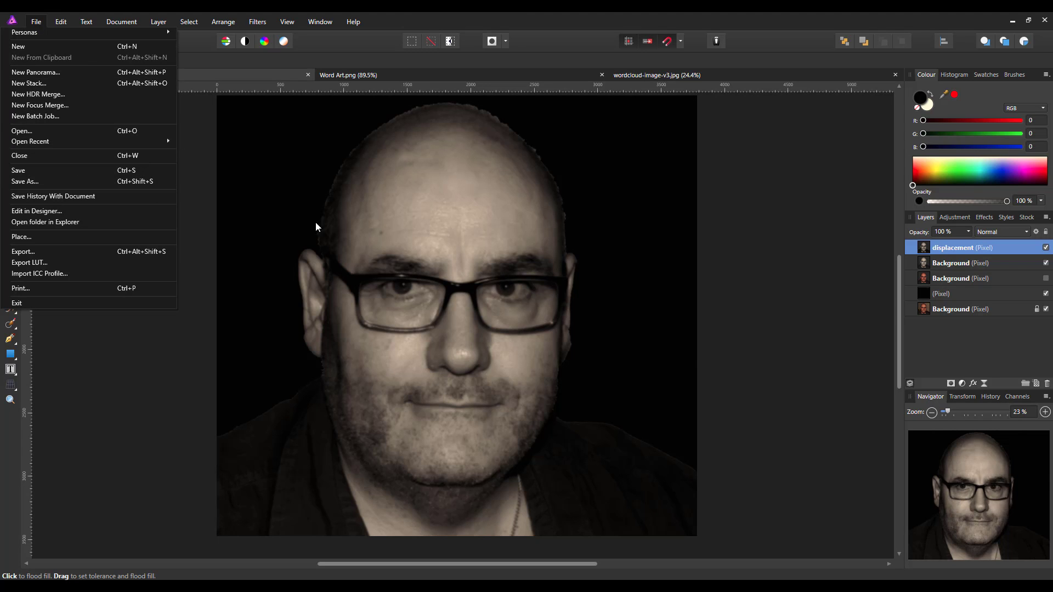
{"action": "left_click", "coordinate": [898, 269]}
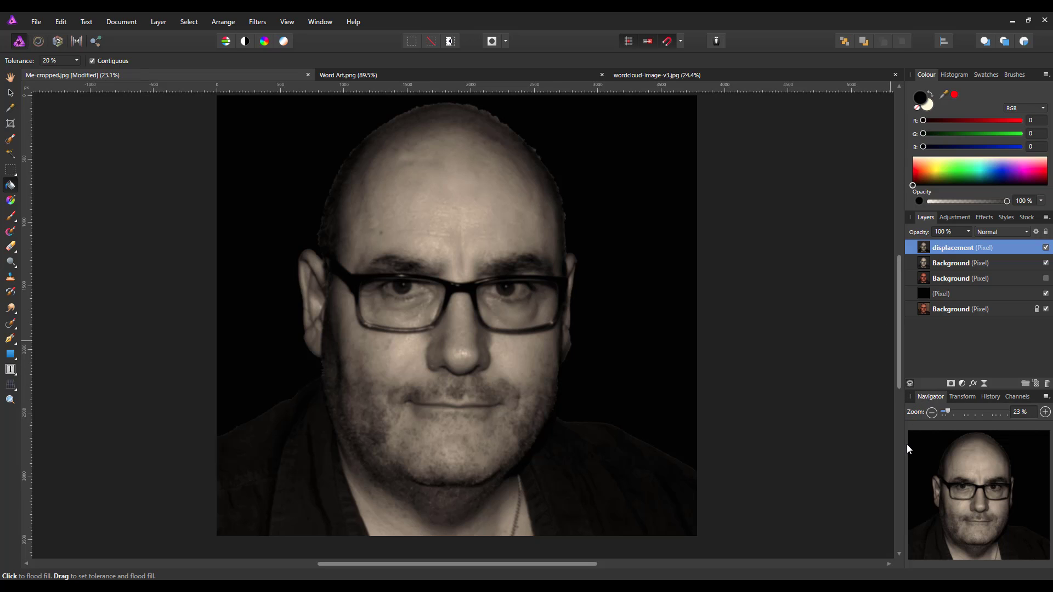
Copy the word cloud layer from Word Art.png and paste it into Me-cropped.jpg above the displacement layer.
{"action": "left_click", "coordinate": [468, 74]}
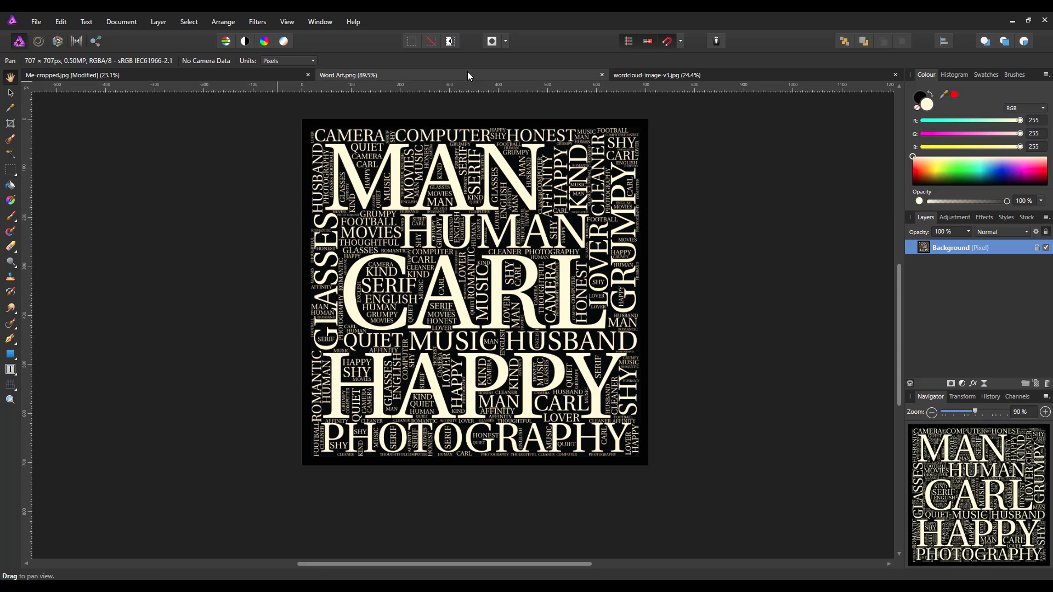
{"action": "right_click", "coordinate": [992, 248]}
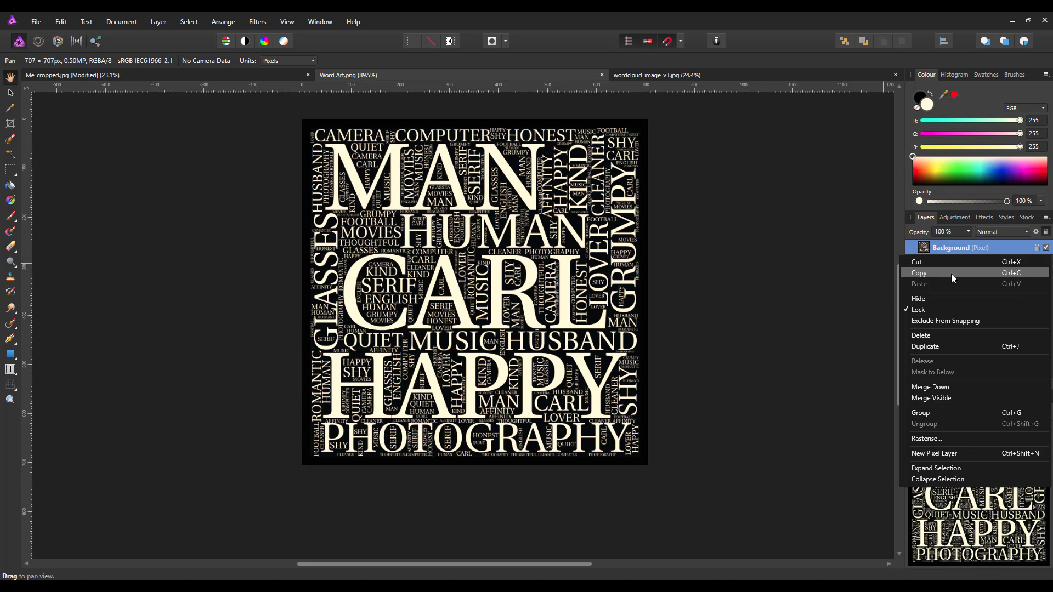
{"action": "left_click", "coordinate": [1019, 274]}
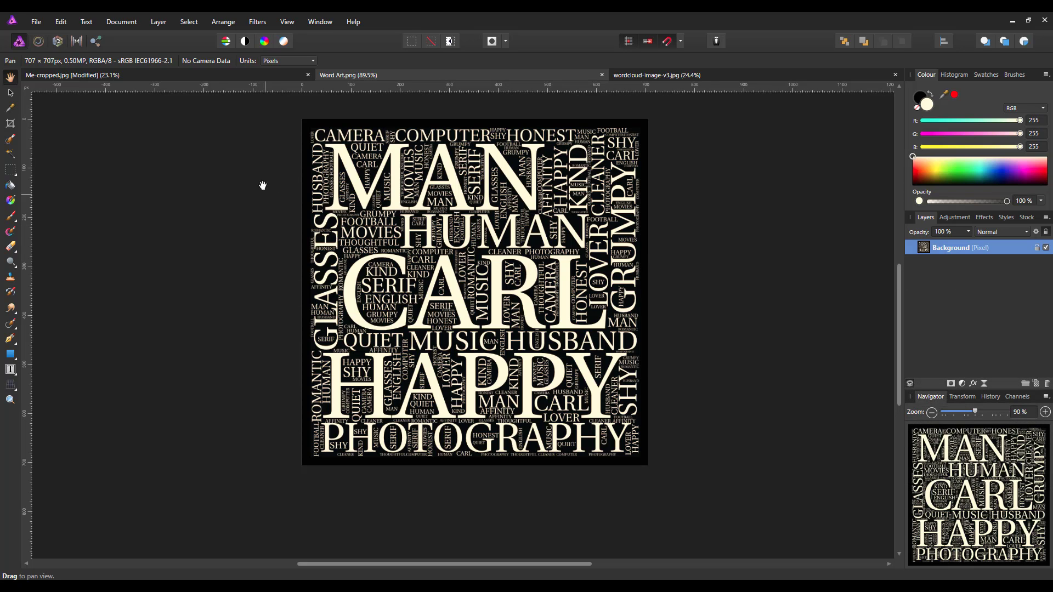
{"action": "left_click", "coordinate": [211, 73]}
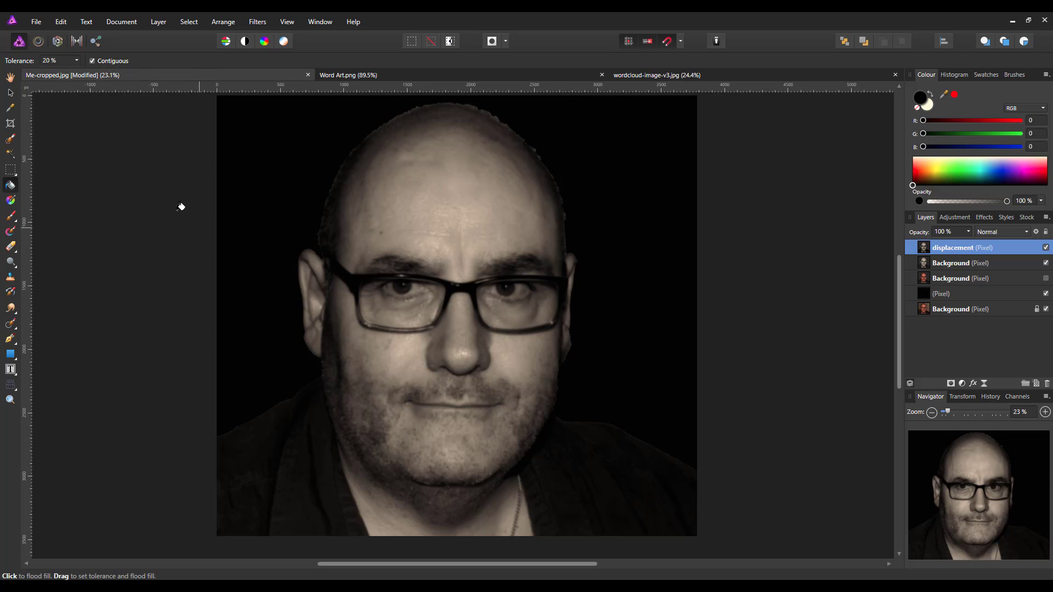
{"action": "left_click", "coordinate": [11, 79]}
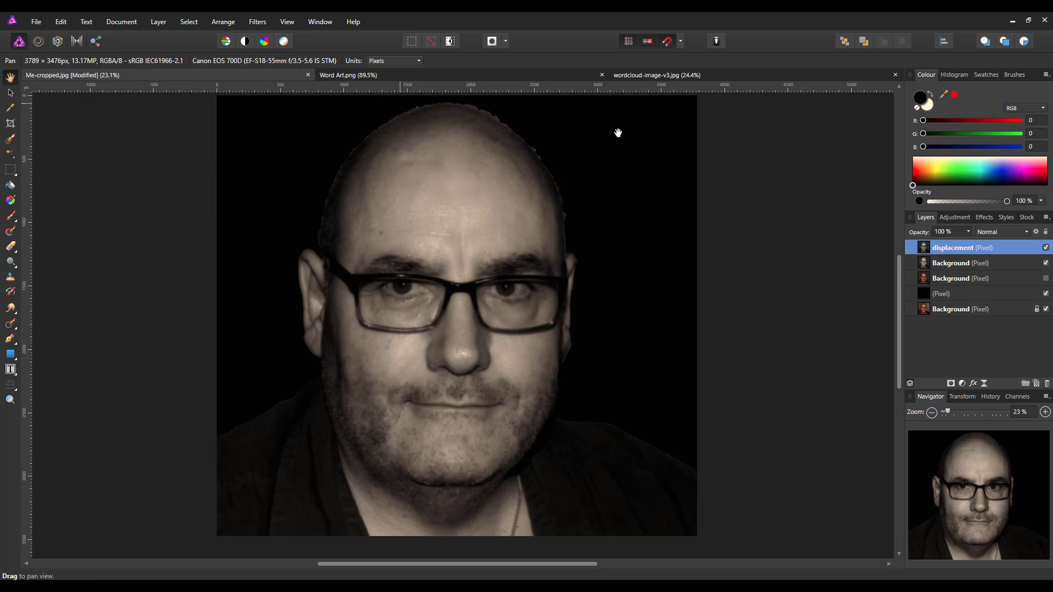
{"action": "left_click", "coordinate": [63, 23]}
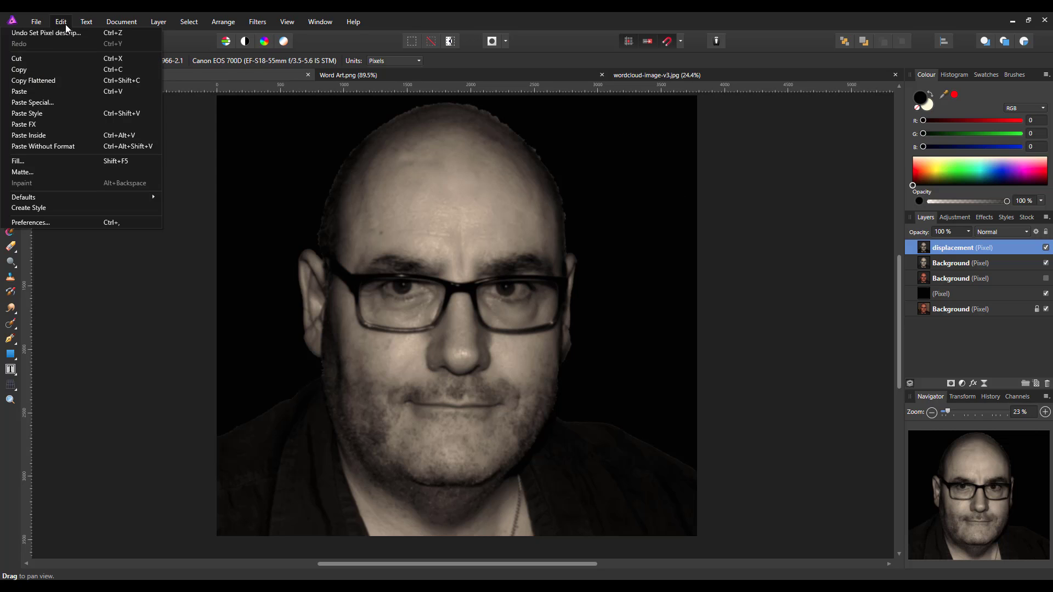
{"action": "left_click", "coordinate": [28, 91]}
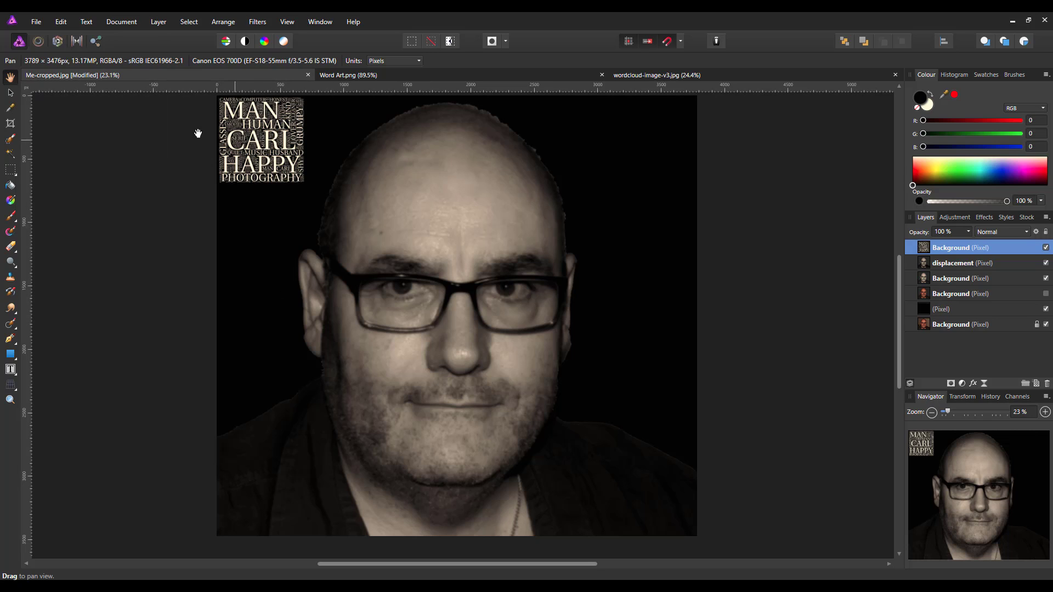
Move the pasted word cloud onto the forehead and set its blend mode to Screen.
{"action": "left_click", "coordinate": [10, 92]}
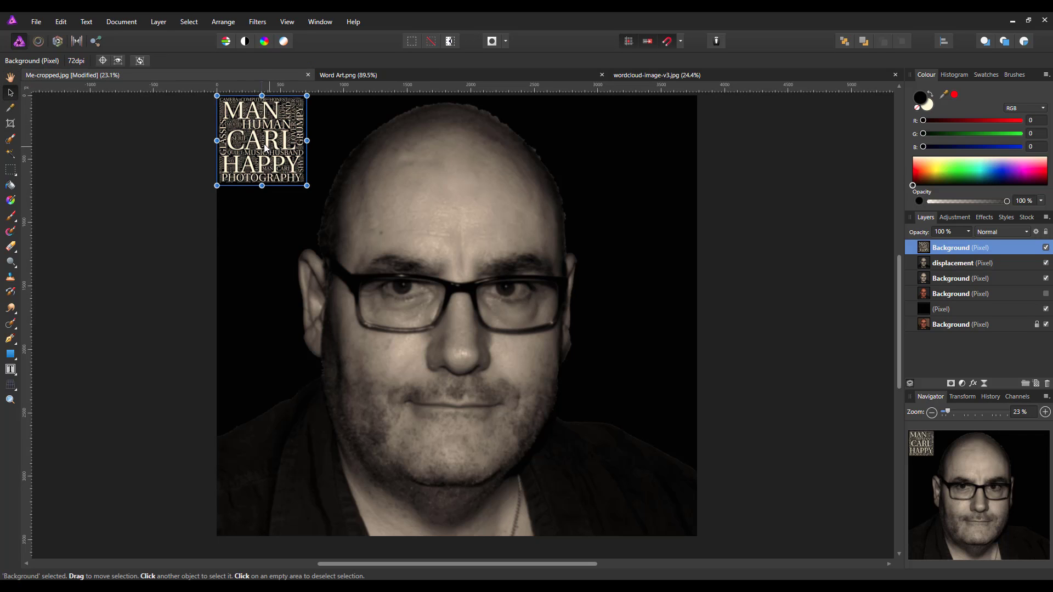
{"action": "left_click_drag", "start_coordinate": [265, 147], "coordinate": [450, 221]}
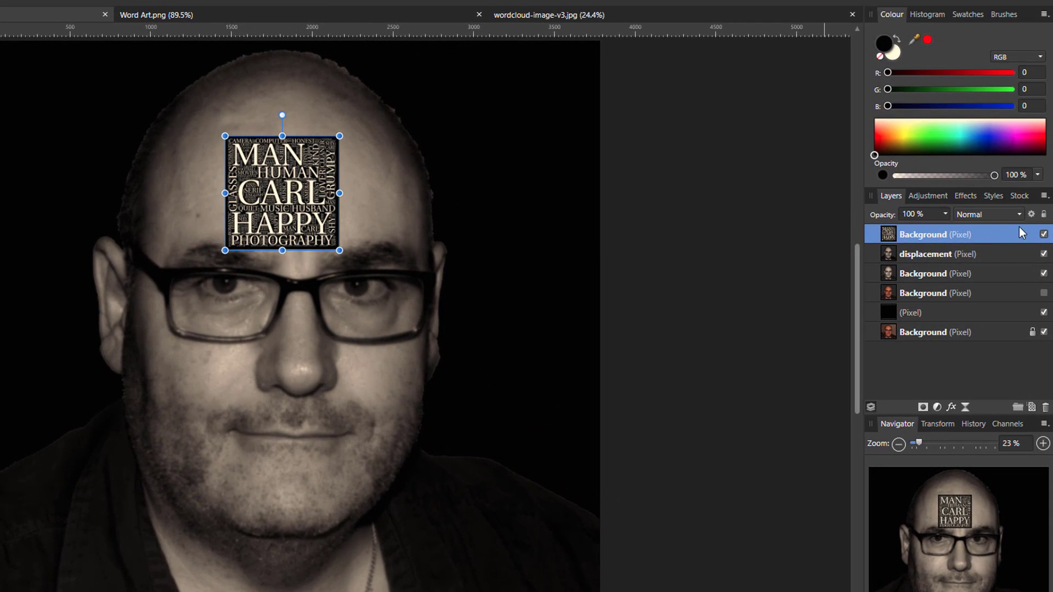
{"action": "left_click", "coordinate": [1020, 214]}
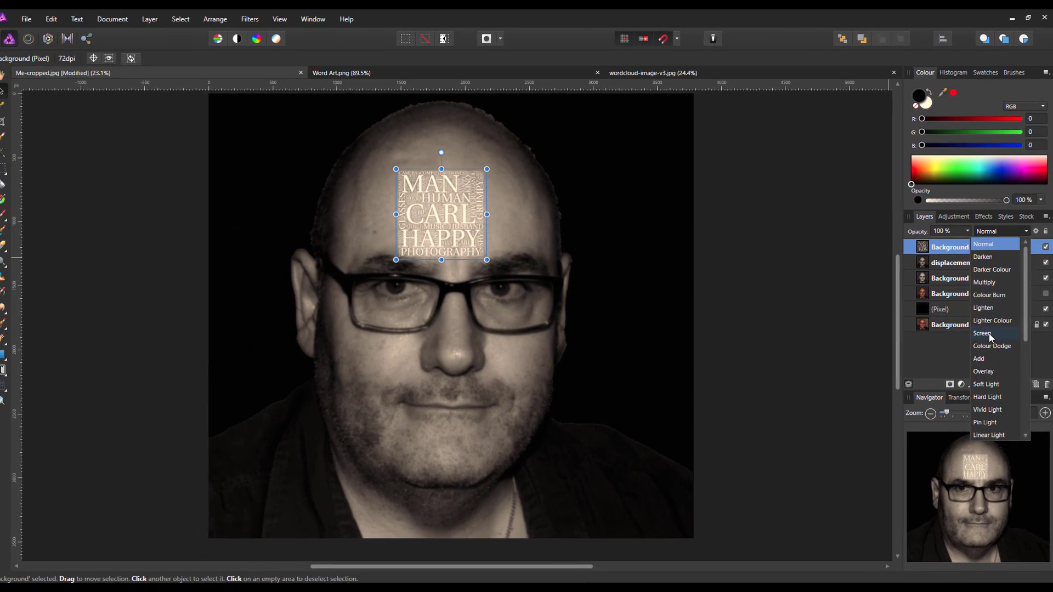
{"action": "left_click", "coordinate": [989, 334]}
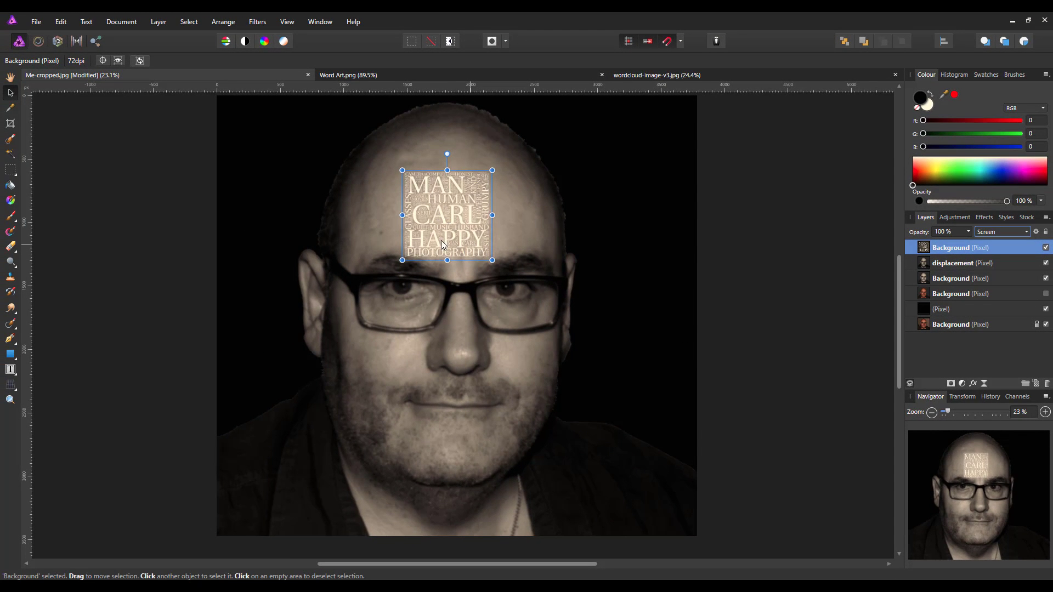
Move the word cloud to the middle of the face and enlarge it proportionally until it spans the forehead to the mouth.
{"action": "scroll", "coordinate": [462, 166], "scroll_direction": "down", "scroll_amount": 1}
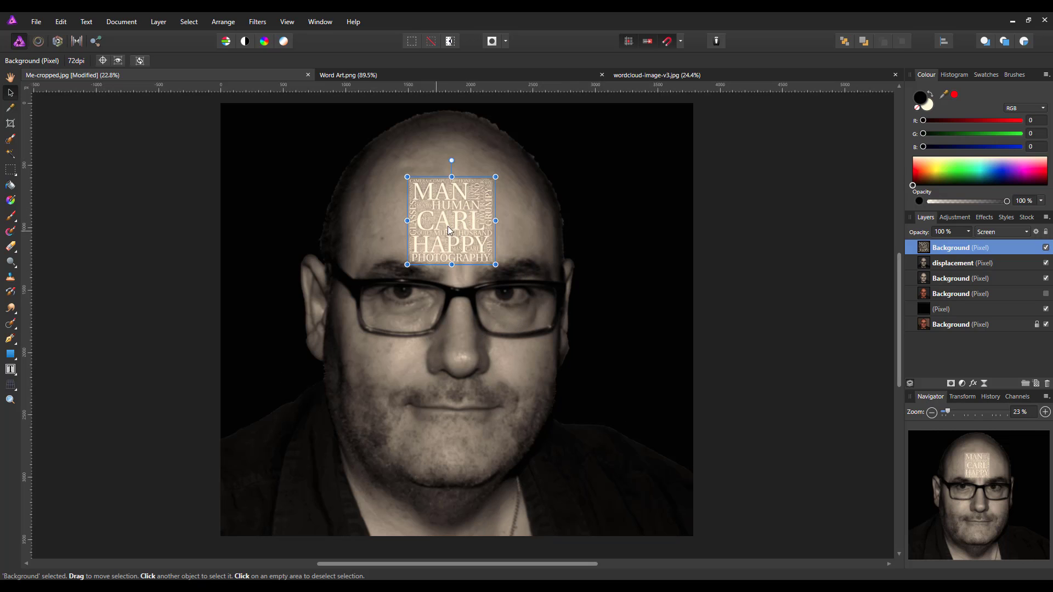
{"action": "left_click_drag", "start_coordinate": [455, 226], "coordinate": [474, 369]}
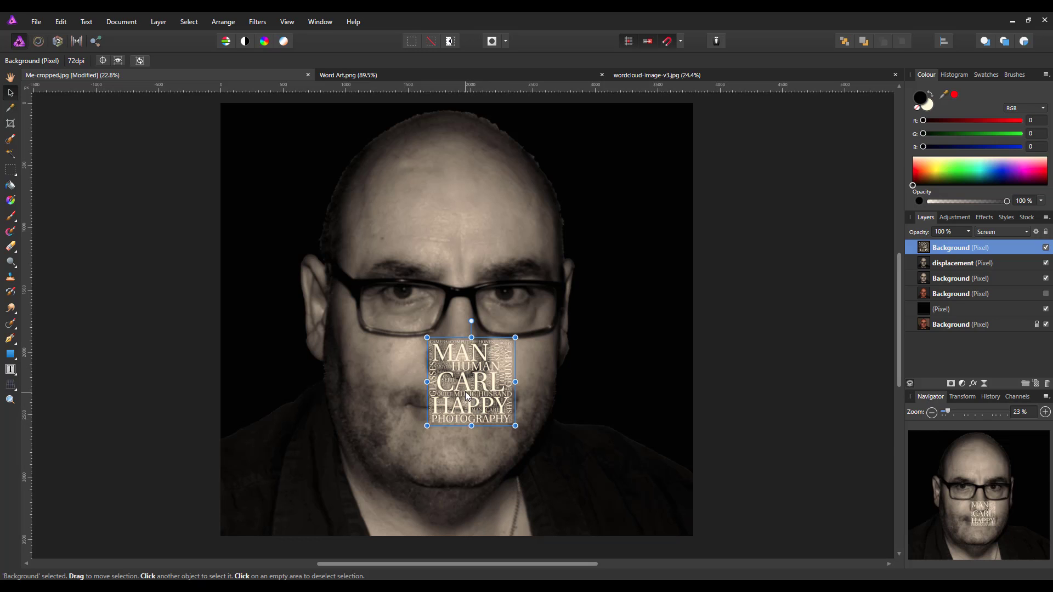
{"action": "left_click_drag", "start_coordinate": [465, 391], "coordinate": [455, 321]}
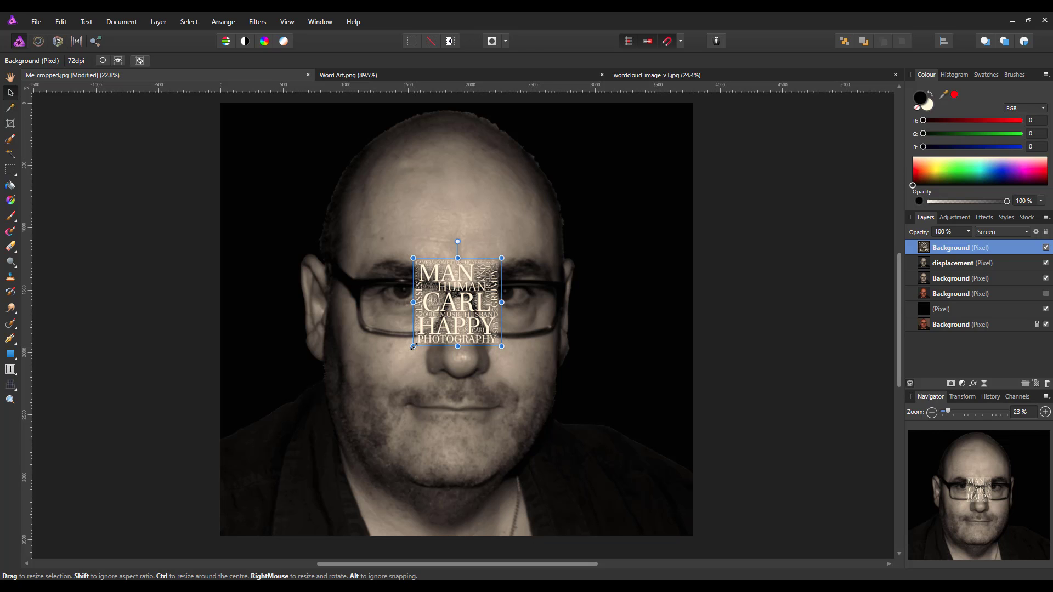
{"action": "left_click_drag", "start_coordinate": [412, 346], "coordinate": [336, 408]}
{"action": "left_click_drag", "start_coordinate": [467, 354], "coordinate": [455, 354]}
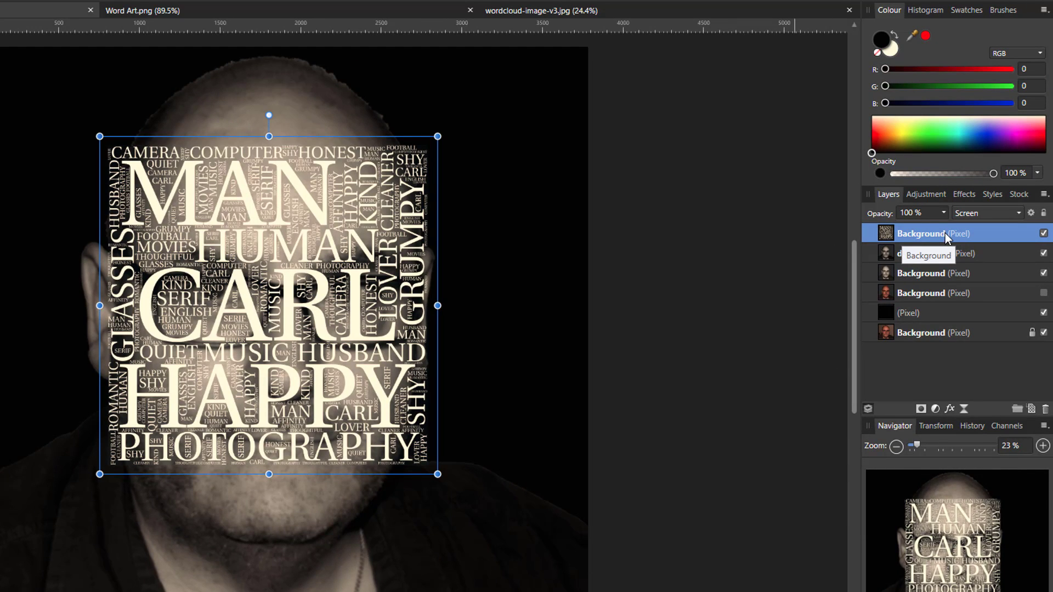
{"action": "right_click", "coordinate": [945, 233]}
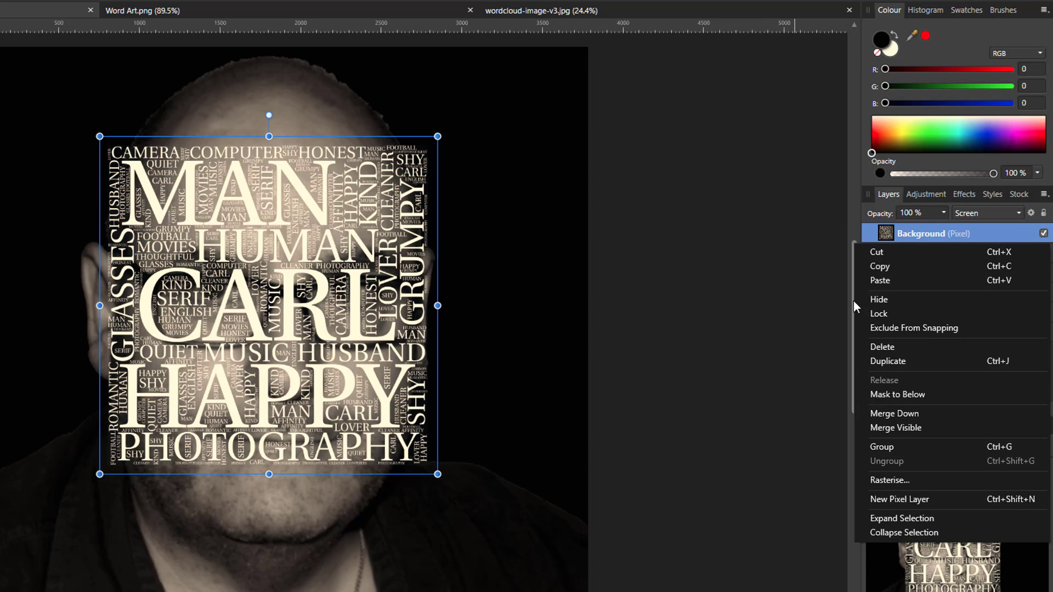
{"action": "left_click", "coordinate": [851, 200]}
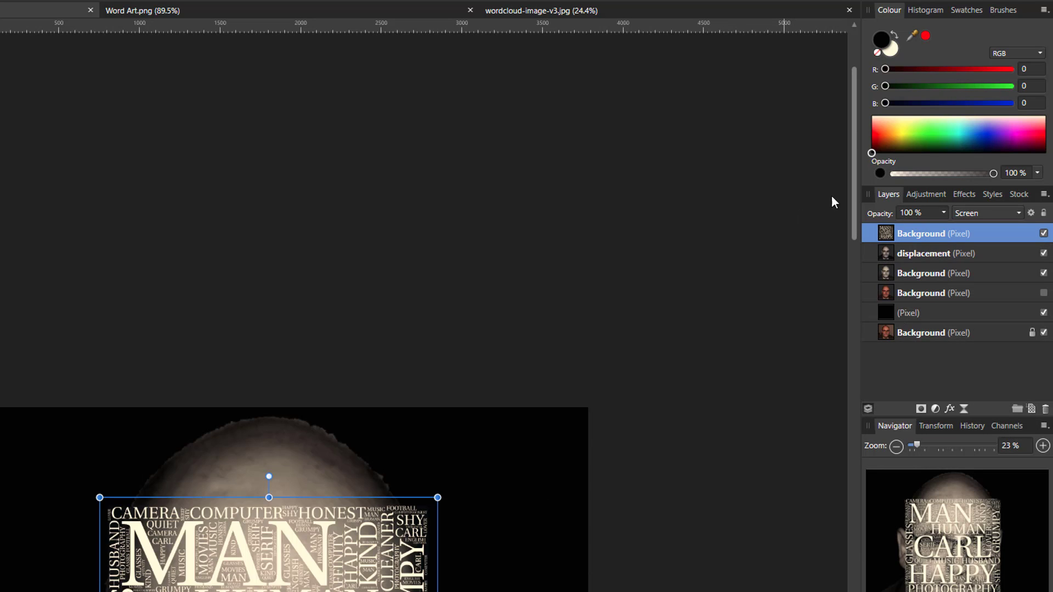
{"action": "scroll", "coordinate": [366, 395], "scroll_direction": "down", "scroll_amount": 5}
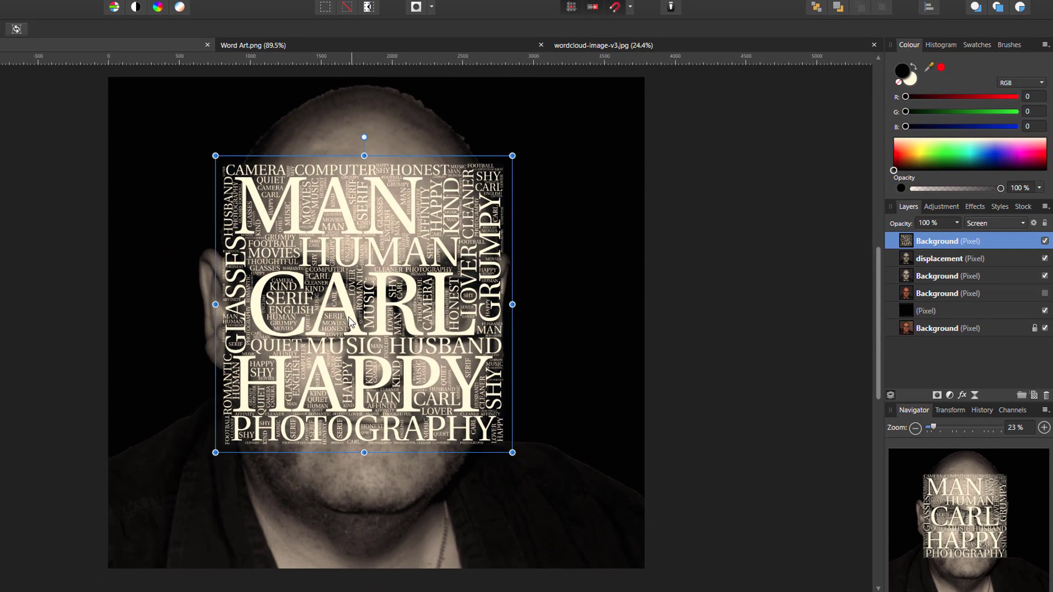
Duplicate the word cloud into the image's lower-left corner, scale the copy down proportionally and rotate it 90 degrees clockwise.
{"action": "left_click_drag", "start_coordinate": [351, 311], "coordinate": [257, 409]}
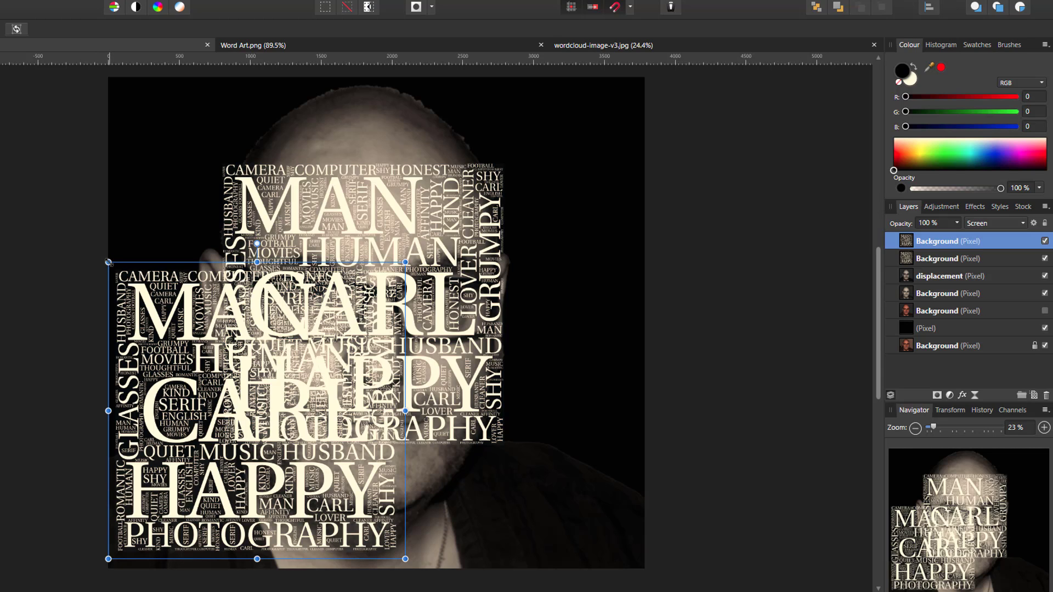
{"action": "left_click_drag", "start_coordinate": [108, 261], "coordinate": [161, 314]}
{"action": "left_click_drag", "start_coordinate": [248, 456], "coordinate": [195, 514]}
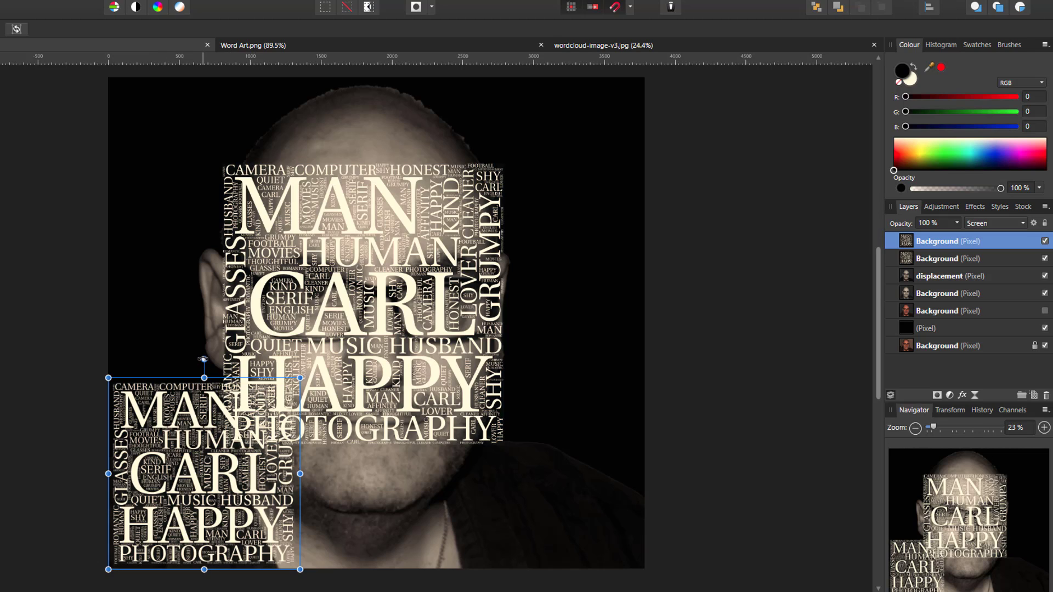
{"action": "left_click_drag", "start_coordinate": [216, 356], "coordinate": [343, 472]}
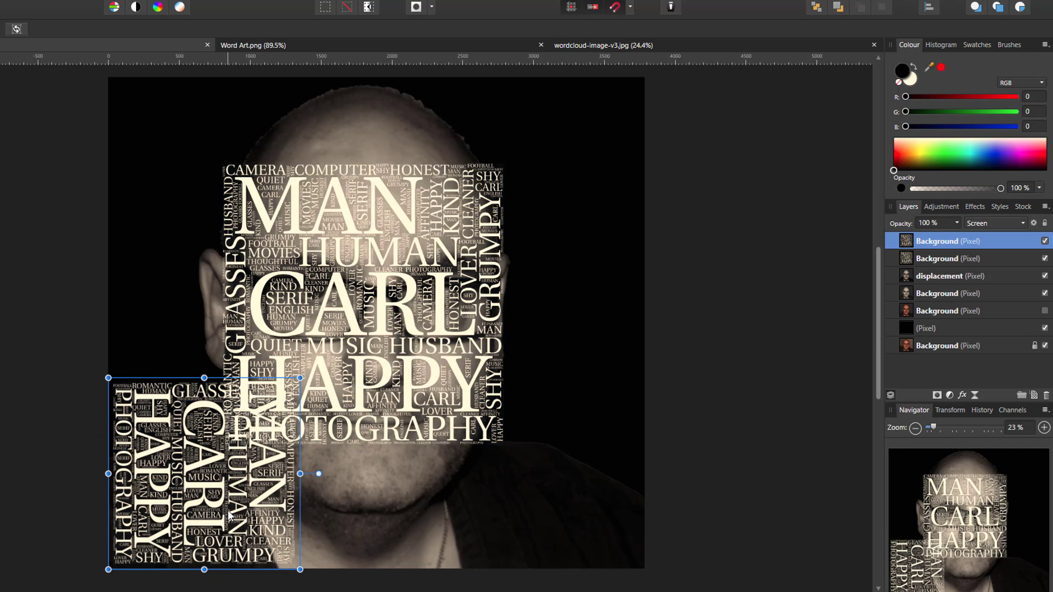
Nudge the rotated word cloud copy left and down until it slightly overhangs the image's lower-left corner.
{"action": "key", "text": "Left"}
{"action": "key", "text": "Left"}
{"action": "key", "text": "Left"}
{"action": "key", "text": "Left"}
{"action": "key", "text": "Left"}
{"action": "key", "text": "Left"}
{"action": "key", "text": "Left"}
{"action": "key", "text": "Left"}
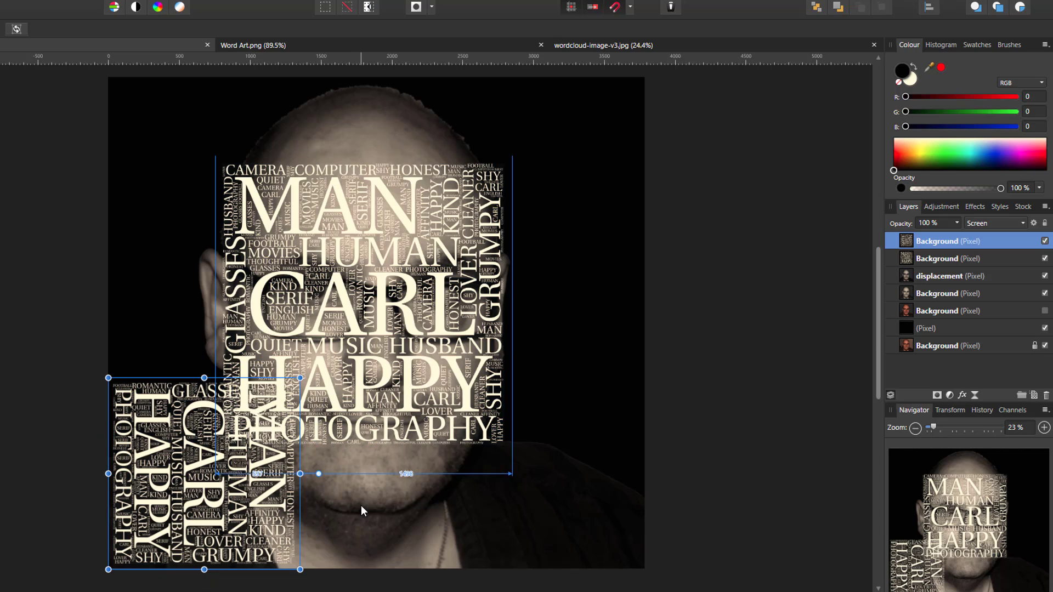
{"action": "key", "text": "Left"}
{"action": "key", "text": "Left"}
{"action": "key", "text": "Left"}
{"action": "key", "text": "Left"}
{"action": "key", "text": "Left"}
{"action": "key", "text": "Left"}
{"action": "key", "text": "Left"}
{"action": "key", "text": "Left"}
{"action": "key", "text": "Left"}
{"action": "key", "text": "Left"}
{"action": "key", "text": "Left"}
{"action": "key", "text": "Left"}
{"action": "key", "text": "Left"}
{"action": "key", "text": "Left"}
{"action": "key", "text": "Left"}
{"action": "key", "text": "Left"}
{"action": "key", "text": "Left"}
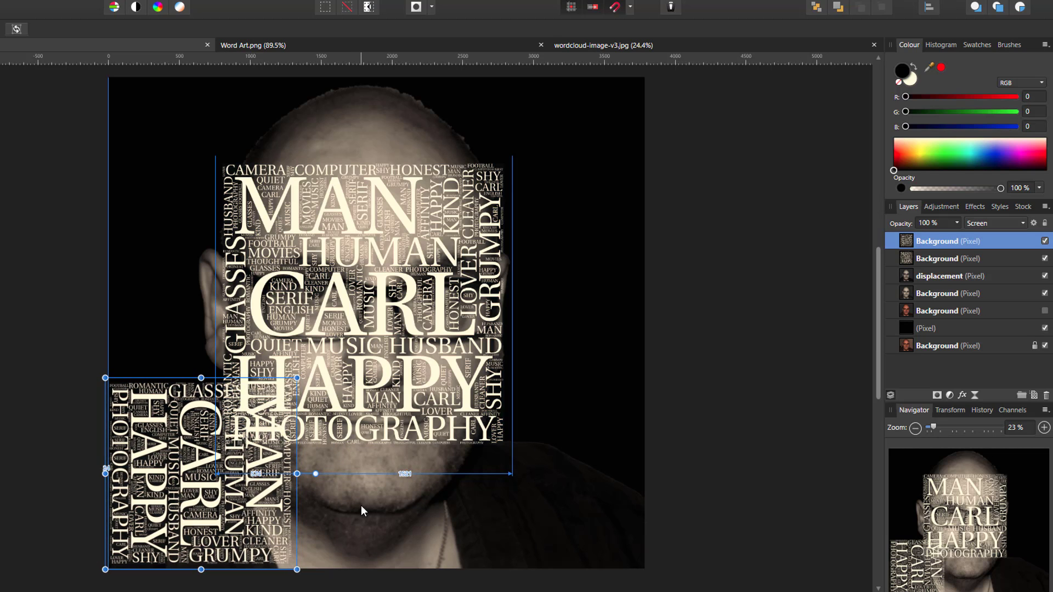
{"action": "key", "text": "Down"}
{"action": "key", "text": "Down"}
{"action": "key", "text": "Down"}
{"action": "key", "text": "Down"}
{"action": "key", "text": "Down"}
{"action": "key", "text": "Down"}
{"action": "key", "text": "Down"}
{"action": "key", "text": "Down"}
{"action": "key", "text": "Down"}
{"action": "key", "text": "Down"}
{"action": "key", "text": "Down"}
{"action": "key", "text": "Down"}
{"action": "key", "text": "Down"}
{"action": "key", "text": "Down"}
{"action": "key", "text": "Down"}
{"action": "key", "text": "Down"}
{"action": "key", "text": "Down"}
{"action": "key", "text": "Down"}
{"action": "key", "text": "Down"}
{"action": "key", "text": "Down"}
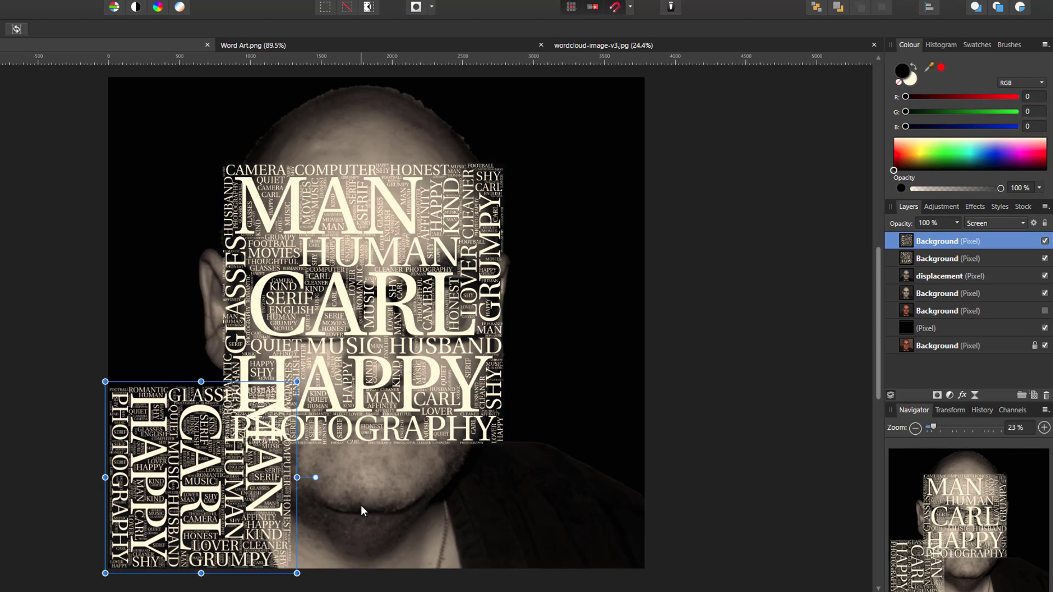
{"action": "key", "text": "Left"}
{"action": "key", "text": "Left"}
{"action": "key", "text": "Left"}
{"action": "key", "text": "Left"}
{"action": "key", "text": "Left"}
{"action": "key", "text": "Left"}
{"action": "key", "text": "Left"}
{"action": "key", "text": "Left"}
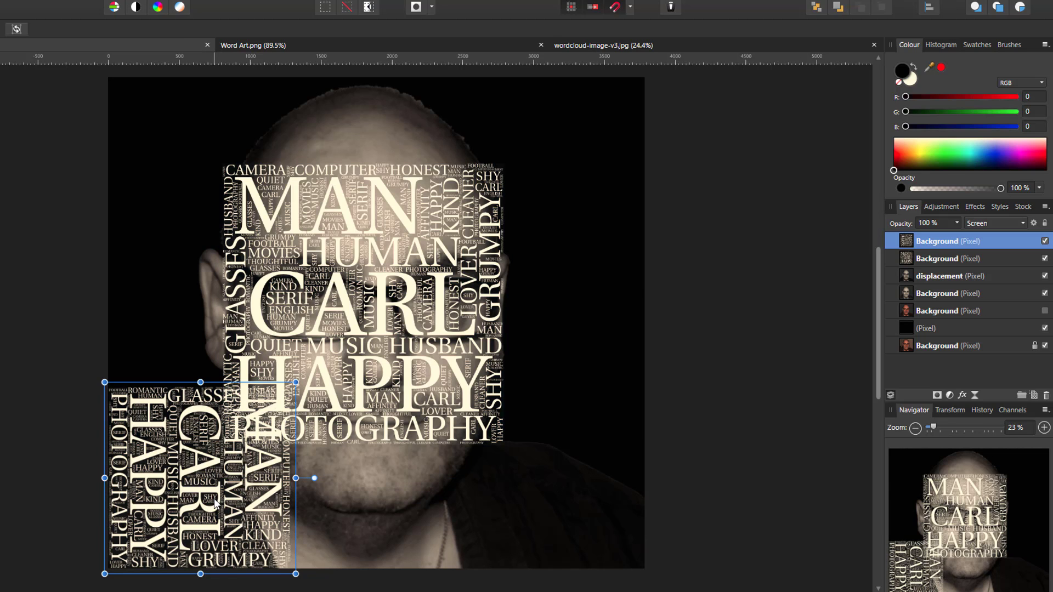
Duplicate the rotated word cloud into the image's upper-right corner and nudge it slightly past the image edges.
{"action": "key", "text": "ctrl+j"}
{"action": "left_click_drag", "start_coordinate": [215, 503], "coordinate": [572, 209]}
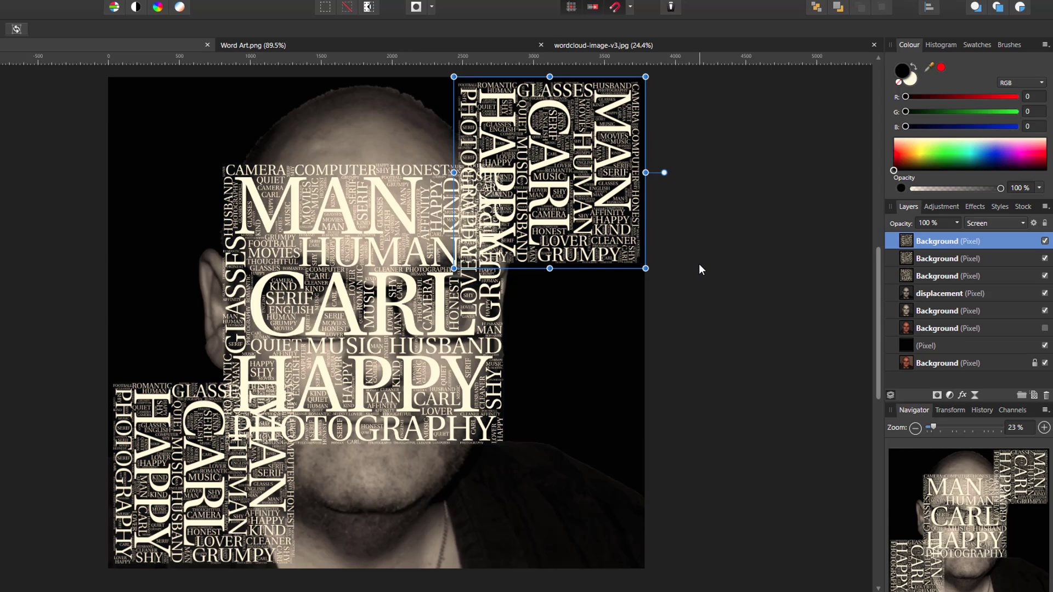
{"action": "key", "text": "shift+Right"}
{"action": "key", "text": "shift+Right"}
{"action": "key", "text": "shift+Right"}
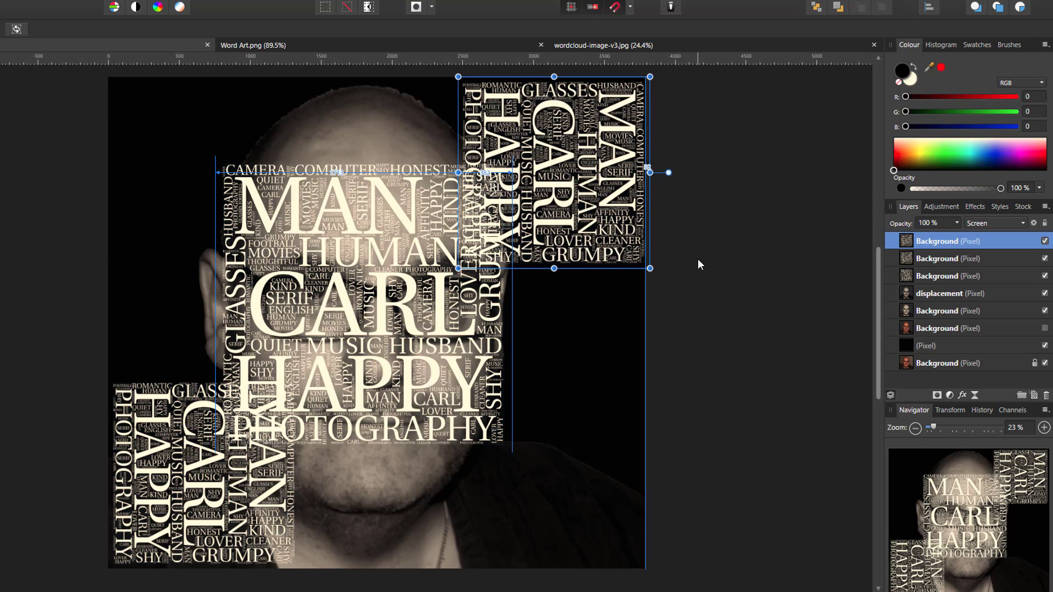
{"action": "key", "text": "shift+Up"}
{"action": "key", "text": "shift+Up"}
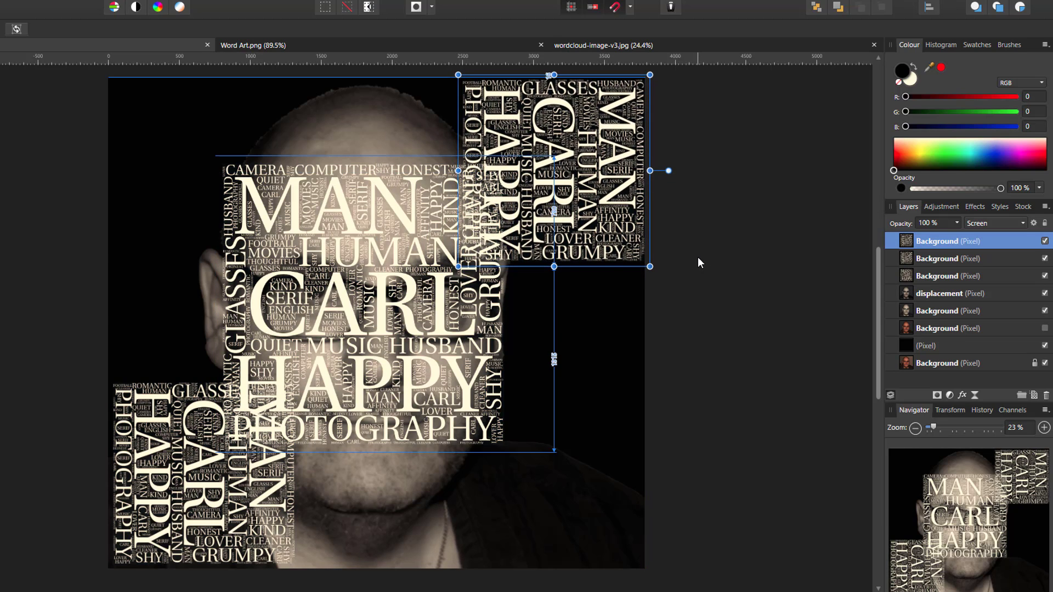
{"action": "key", "text": "shift+Up"}
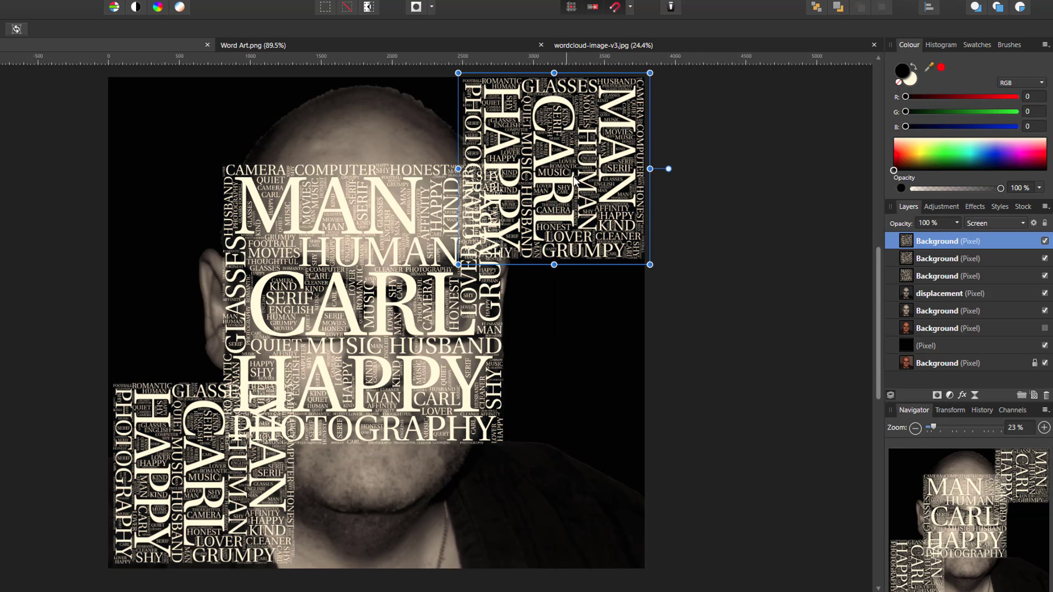
Copy the word cloud into the upper-left corner, rotate it upright, and place another upright copy in the lower-right corner.
{"action": "left_click_drag", "start_coordinate": [579, 169], "coordinate": [227, 175]}
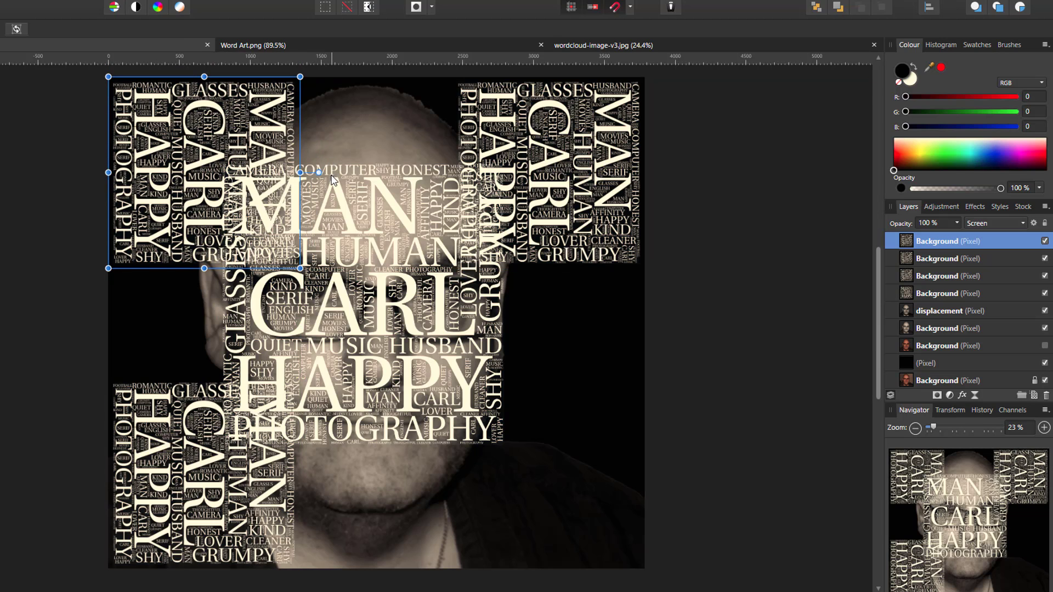
{"action": "left_click_drag", "start_coordinate": [319, 172], "coordinate": [200, 115]}
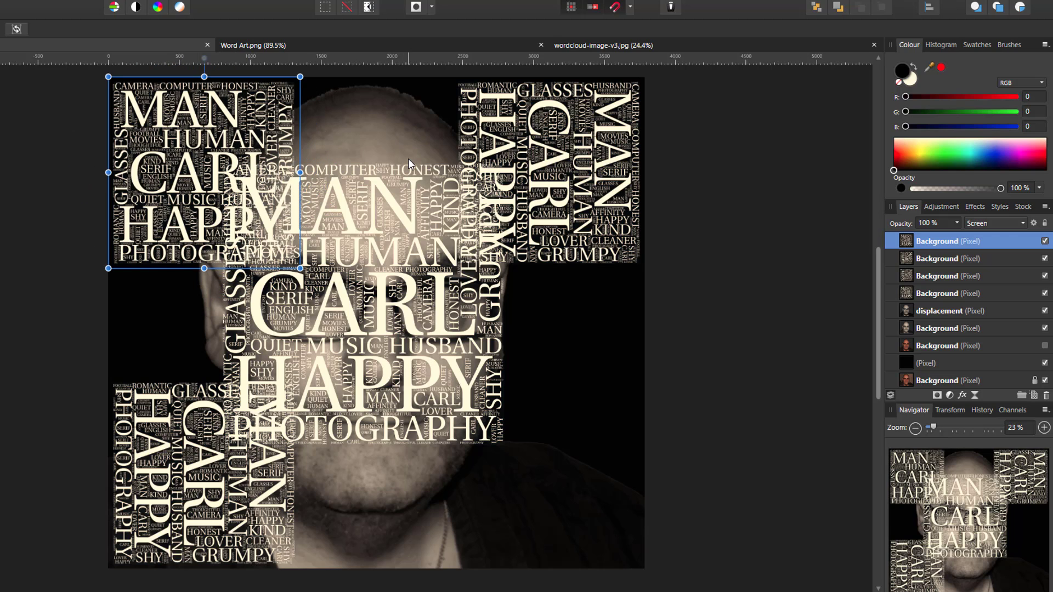
{"action": "left_click_drag", "start_coordinate": [408, 159], "coordinate": [411, 140]}
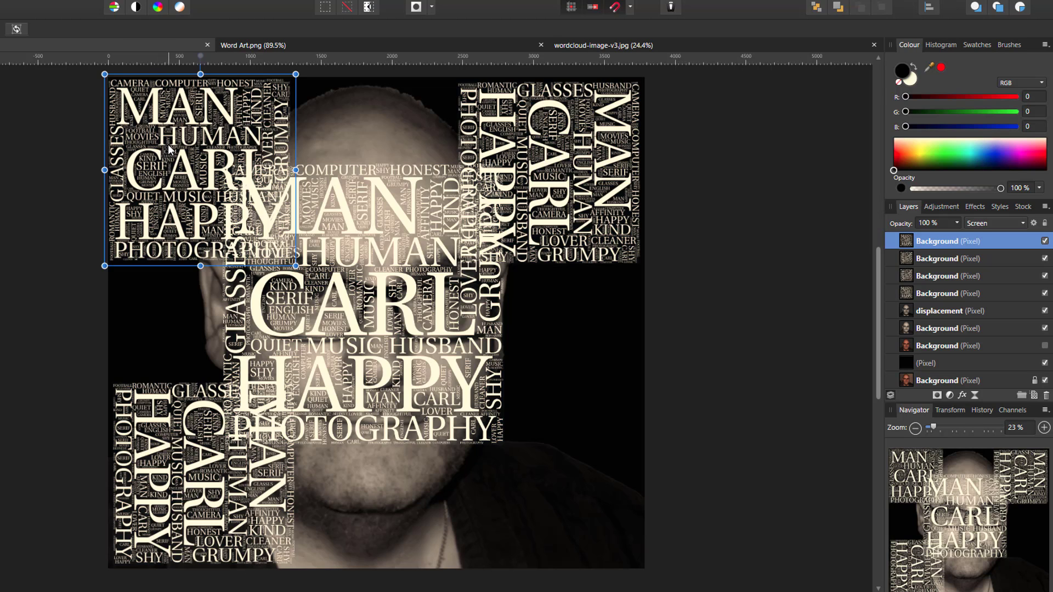
{"action": "key", "text": "ctrl+j"}
{"action": "left_click_drag", "start_coordinate": [170, 148], "coordinate": [524, 460]}
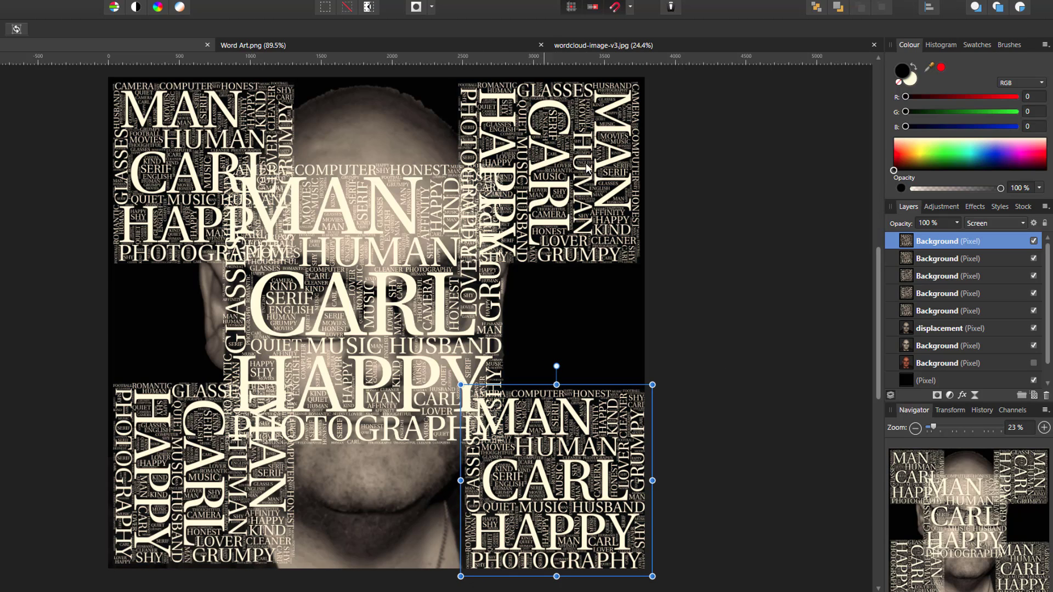
Copy the upper-right word cloud down to the chin area and shrink it to sit beside the lower-left copy.
{"action": "left_click", "coordinate": [582, 147]}
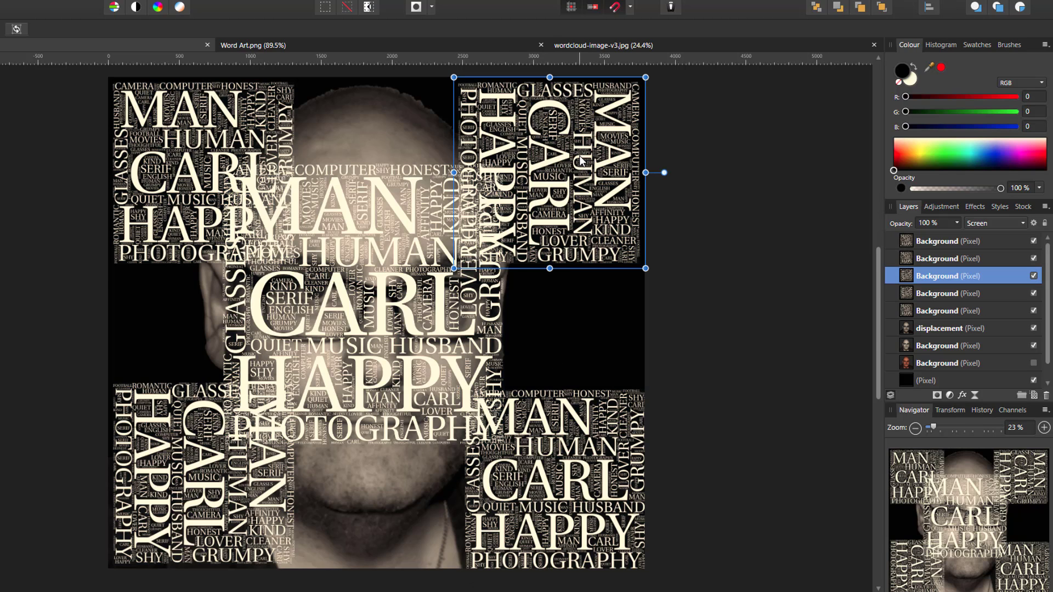
{"action": "left_click_drag", "start_coordinate": [581, 159], "coordinate": [408, 455]}
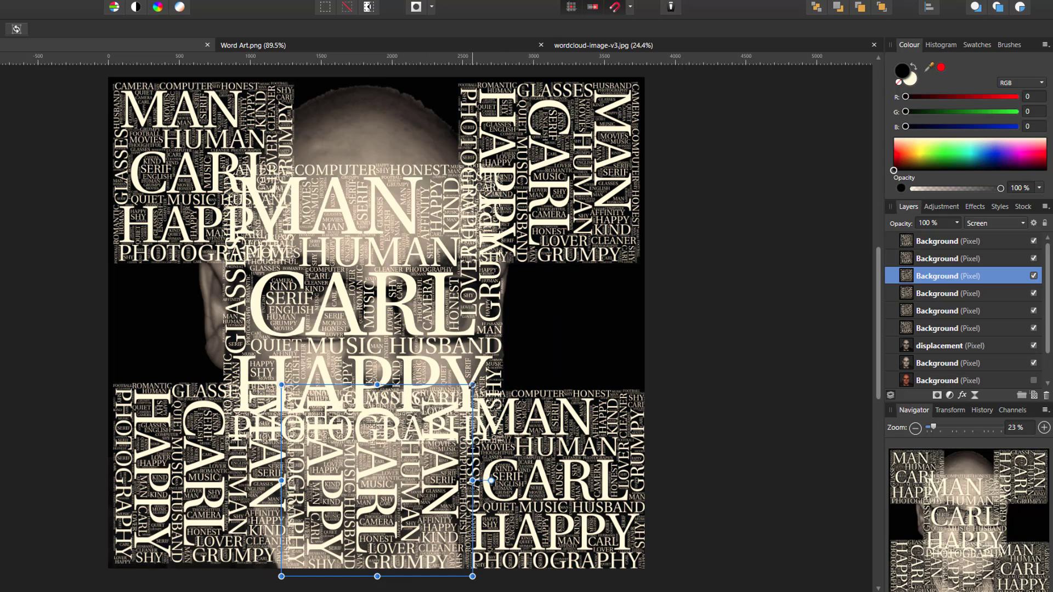
{"action": "left_click_drag", "start_coordinate": [473, 385], "coordinate": [432, 427]}
{"action": "left_click_drag", "start_coordinate": [390, 492], "coordinate": [358, 524]}
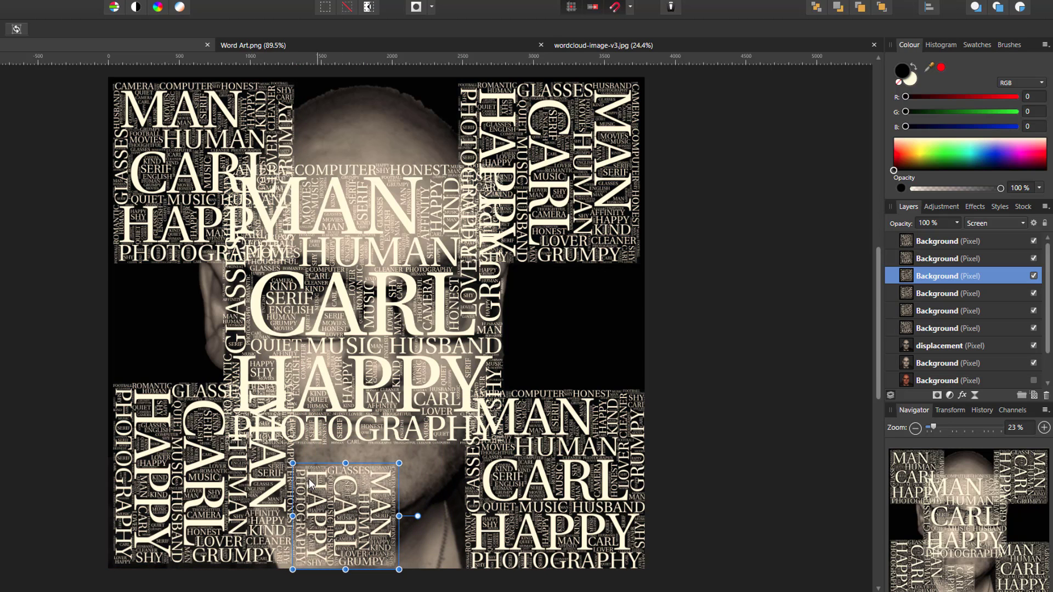
{"action": "left_click_drag", "start_coordinate": [293, 463], "coordinate": [276, 446]}
{"action": "mouse_move", "coordinate": [309, 488]}
{"action": "left_mouse_down"}
{"action": "mouse_move", "coordinate": [325, 498]}
{"action": "mouse_move", "coordinate": [308, 496]}
{"action": "left_mouse_up"}
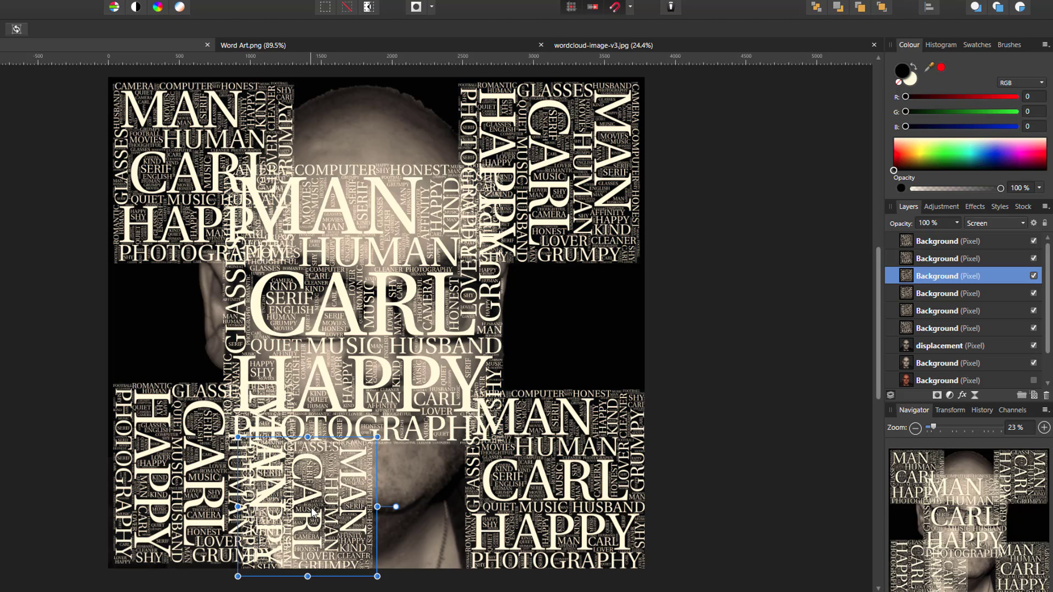
Duplicate the small chin word cloud to its right, rotate that copy upright, and copy it into the gap on the image's left edge.
{"action": "left_click_drag", "start_coordinate": [312, 513], "coordinate": [435, 507]}
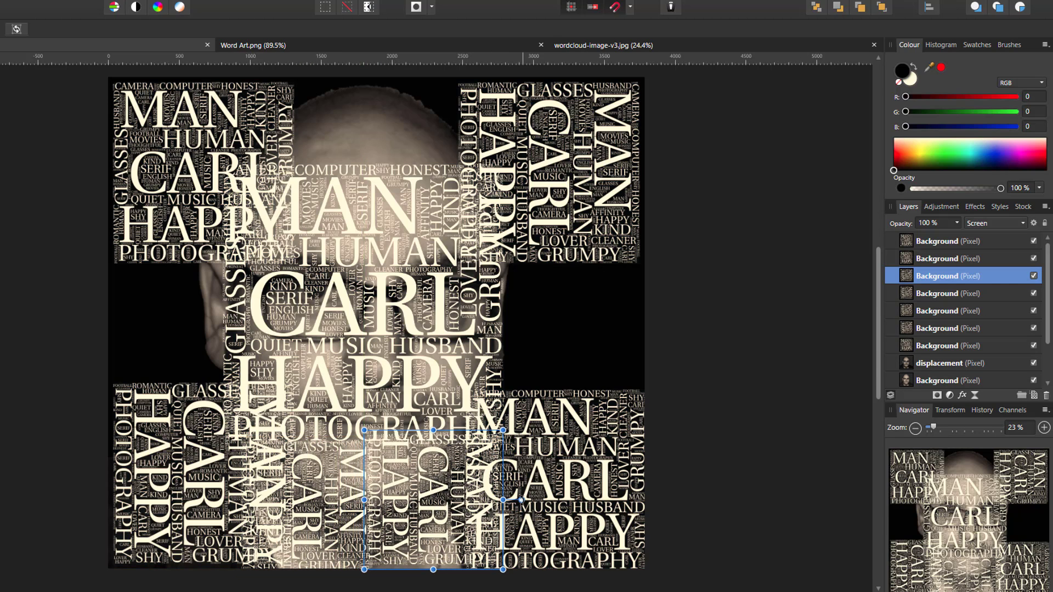
{"action": "left_click_drag", "start_coordinate": [520, 499], "coordinate": [426, 430]}
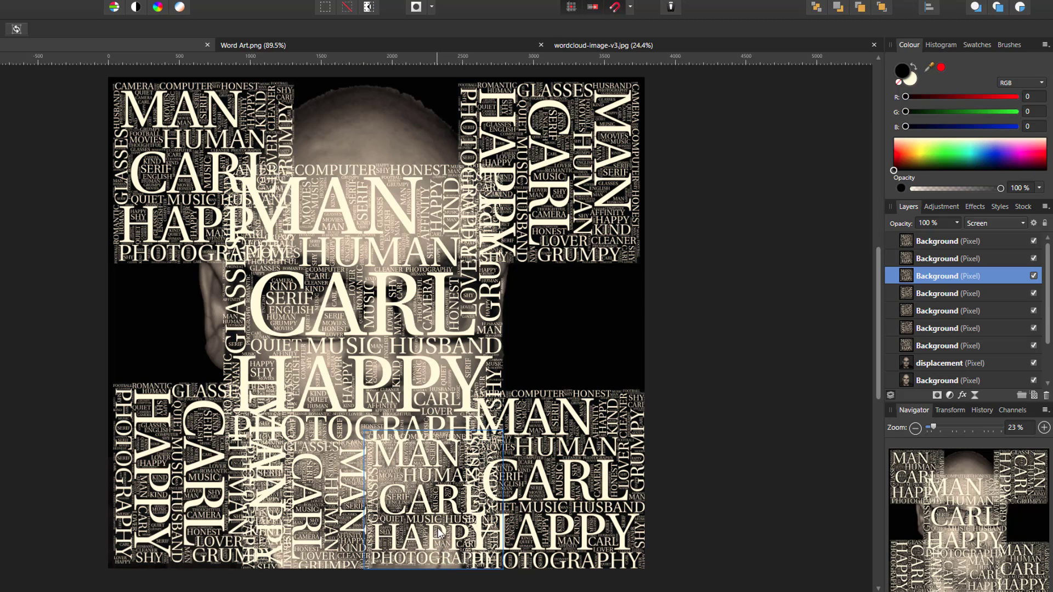
{"action": "left_click_drag", "start_coordinate": [437, 534], "coordinate": [179, 354]}
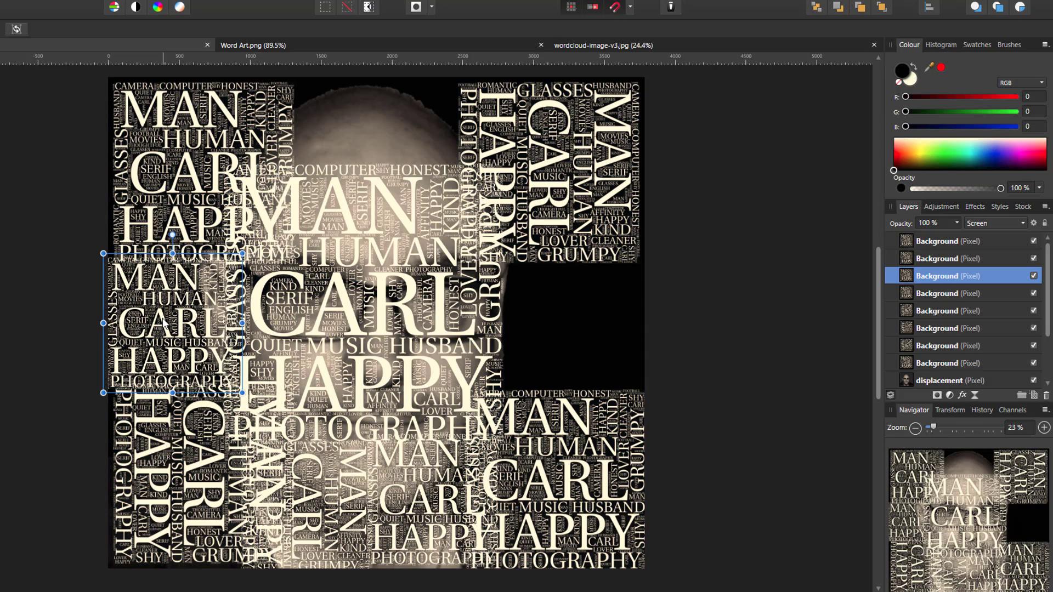
Duplicate the left-edge word cloud into the gap on the right edge, rotate it 90 degrees clockwise and enlarge it slightly.
{"action": "key", "text": "ctrl+j"}
{"action": "left_click_drag", "start_coordinate": [163, 322], "coordinate": [565, 322]}
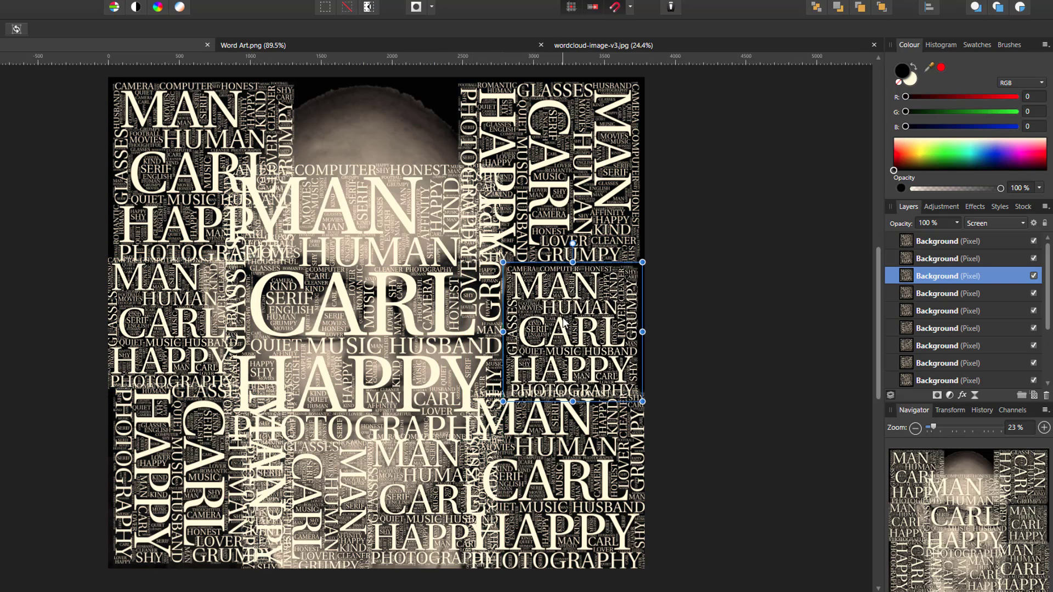
{"action": "left_click_drag", "start_coordinate": [572, 244], "coordinate": [661, 331]}
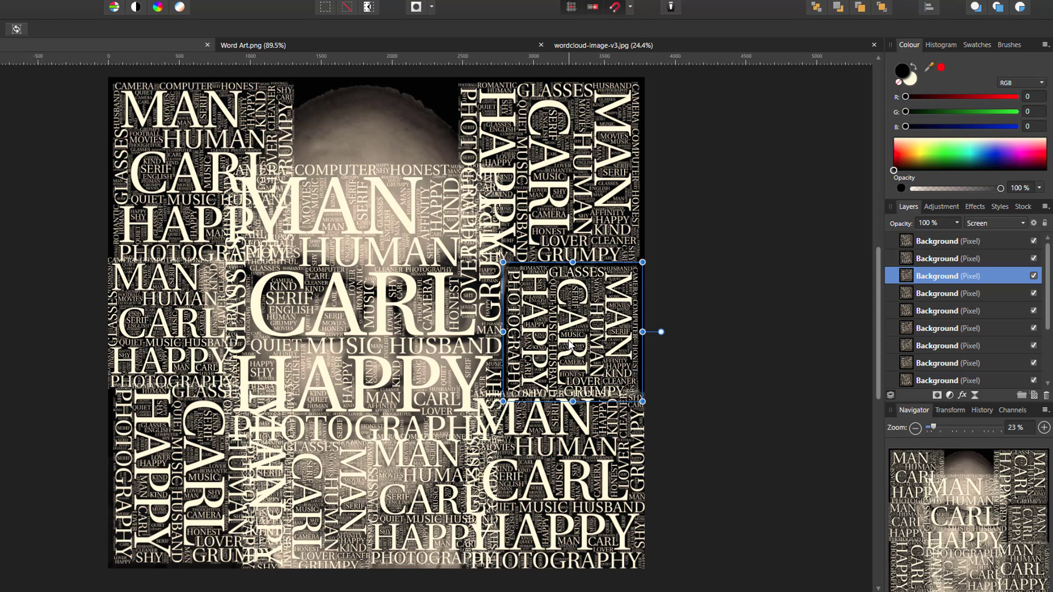
{"action": "left_click_drag", "start_coordinate": [553, 349], "coordinate": [551, 337]}
{"action": "left_click_drag", "start_coordinate": [503, 401], "coordinate": [495, 409]}
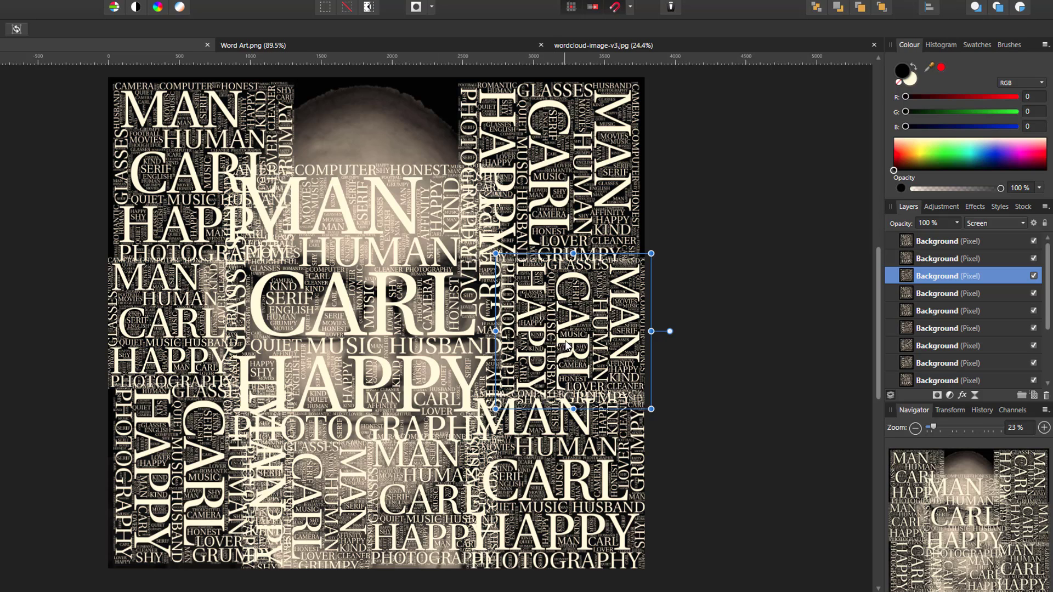
Copy the right-edge word cloud to the top of the head, enlarge it and shift it up to cover the remaining gap.
{"action": "left_click_drag", "start_coordinate": [582, 337], "coordinate": [389, 137]}
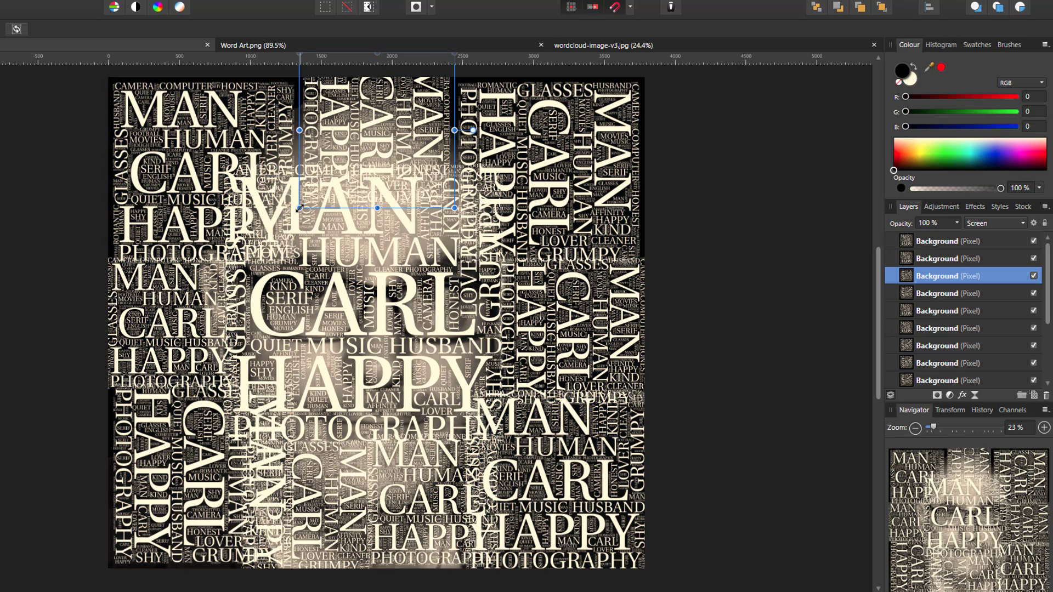
{"action": "left_click_drag", "start_coordinate": [300, 208], "coordinate": [284, 223]}
{"action": "left_click_drag", "start_coordinate": [360, 178], "coordinate": [360, 148]}
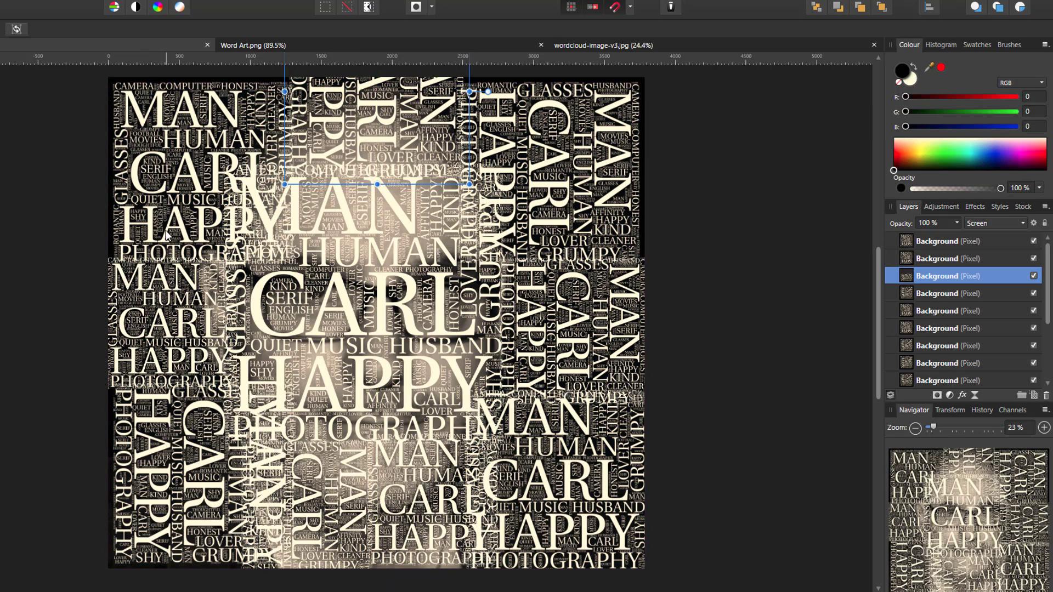
Shift the upper-left, lower-left and upper-right word clouds slightly outward past the image edges, and deselect everything.
{"action": "left_click", "coordinate": [149, 193]}
{"action": "left_click_drag", "start_coordinate": [147, 192], "coordinate": [133, 180]}
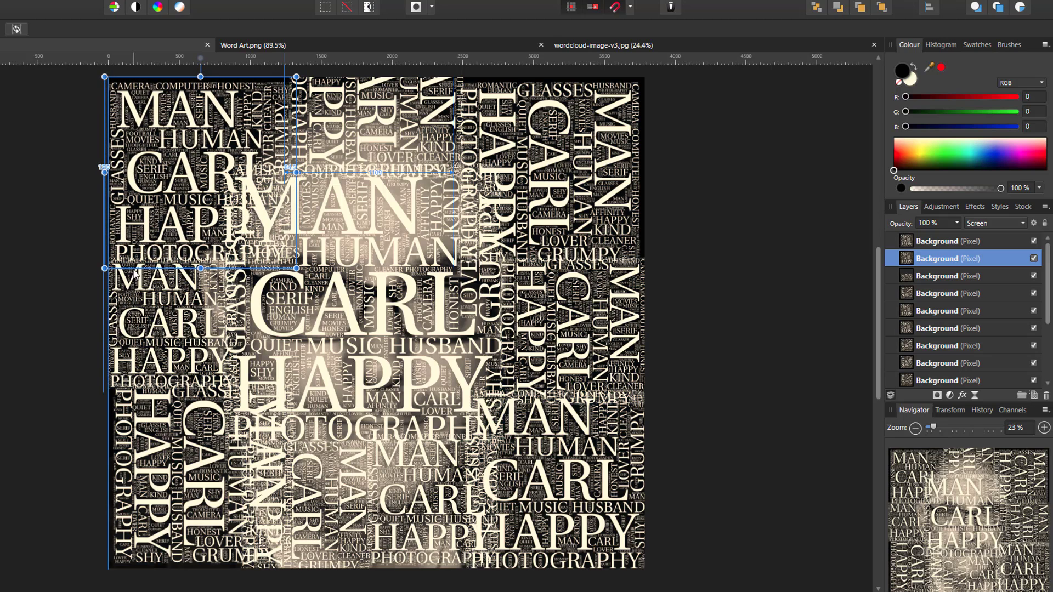
{"action": "left_click_drag", "start_coordinate": [134, 535], "coordinate": [131, 531]}
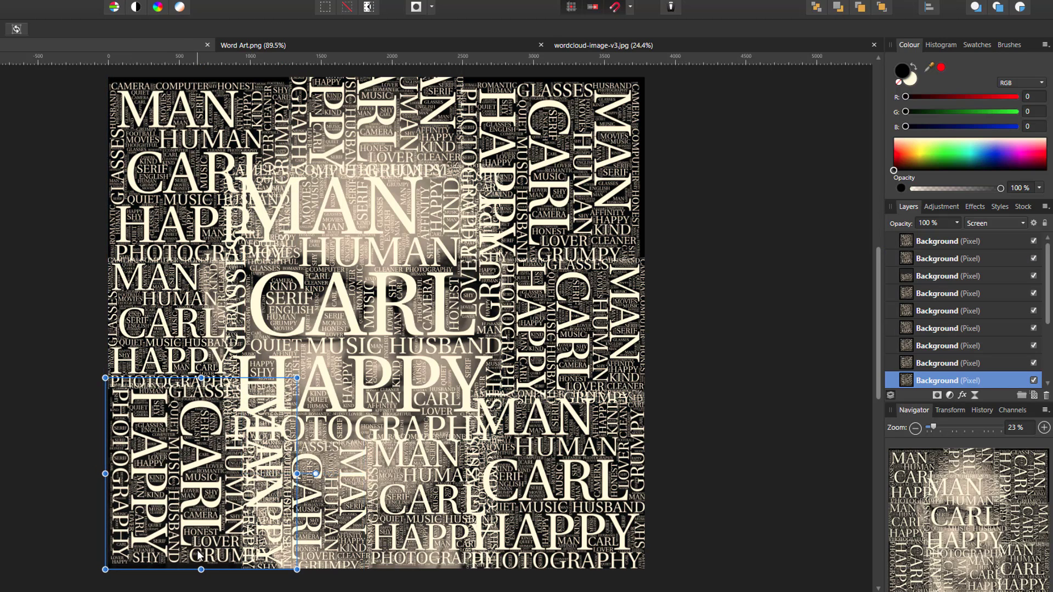
{"action": "left_click_drag", "start_coordinate": [198, 556], "coordinate": [191, 516]}
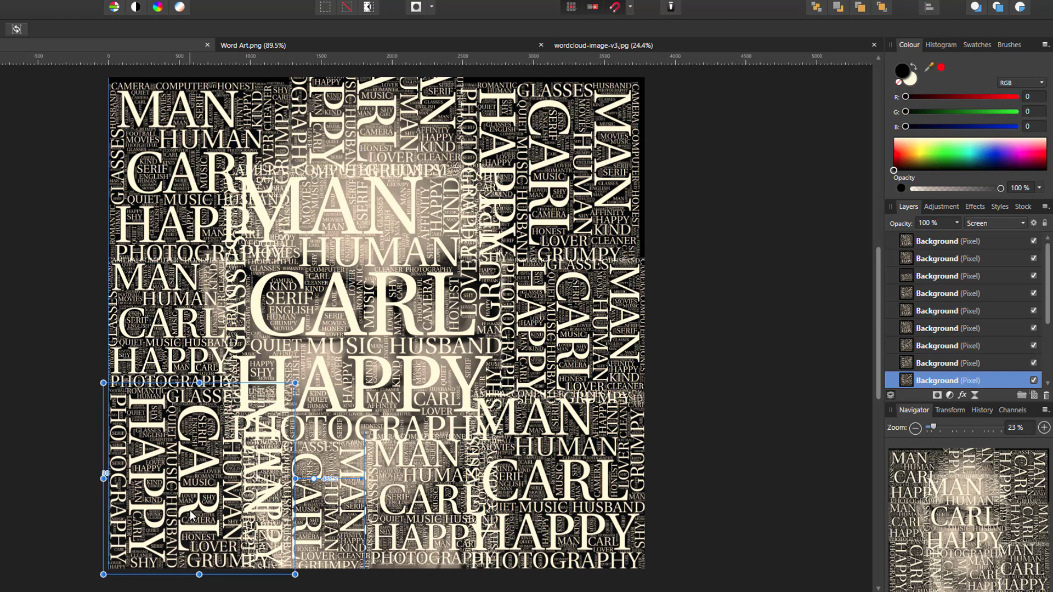
{"action": "left_click_drag", "start_coordinate": [578, 149], "coordinate": [615, 154]}
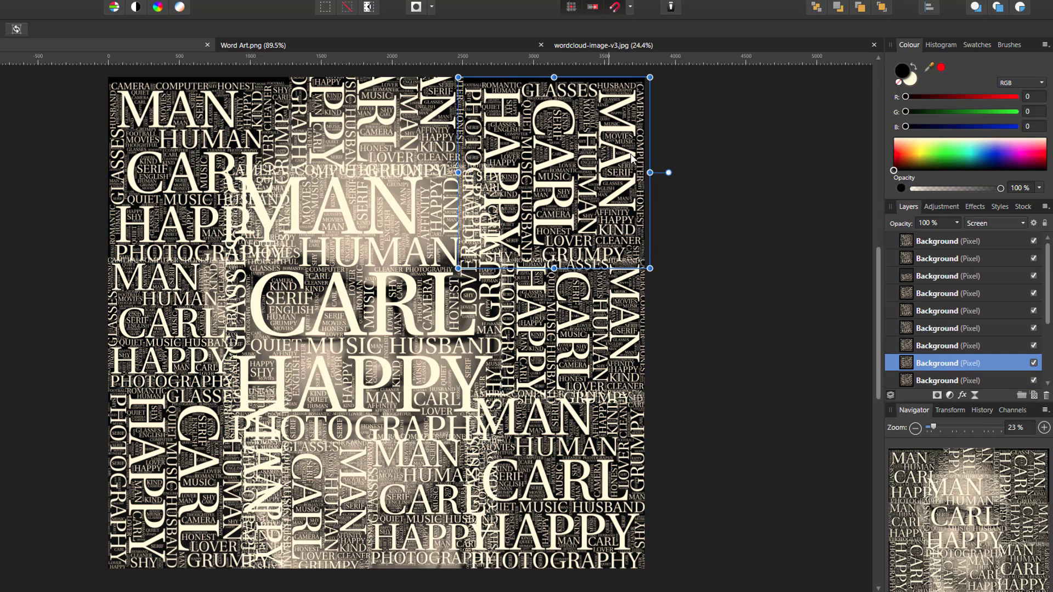
{"action": "left_click", "coordinate": [759, 199]}
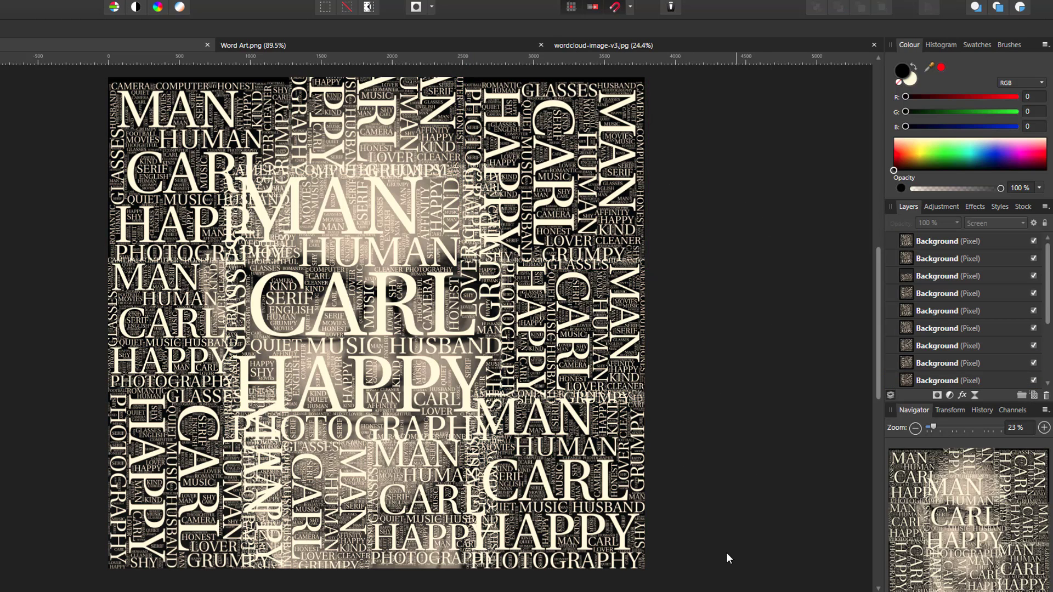
Shift the upper-right and upper-left word clouds slightly up past the image's top edge, and deselect everything.
{"action": "left_click", "coordinate": [567, 169]}
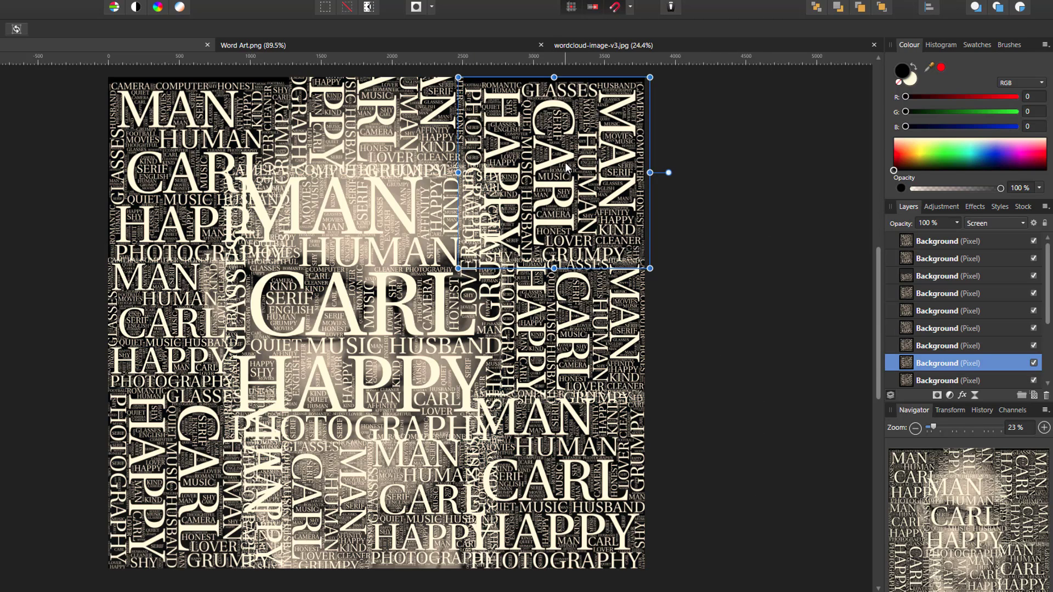
{"action": "left_click_drag", "start_coordinate": [580, 109], "coordinate": [581, 107]}
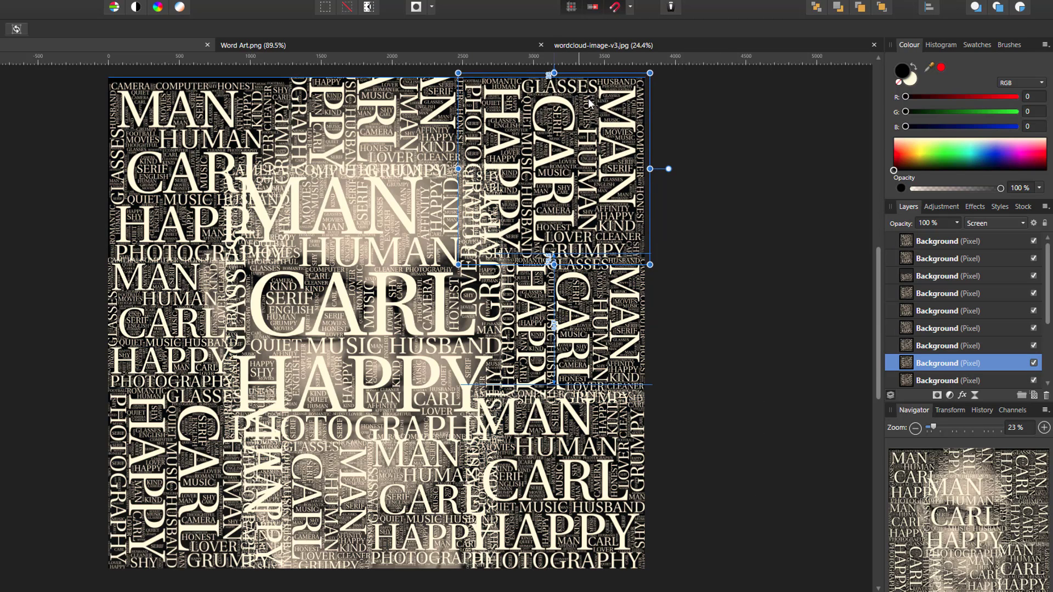
{"action": "left_click", "coordinate": [747, 107]}
{"action": "left_click", "coordinate": [208, 118]}
{"action": "left_click_drag", "start_coordinate": [208, 117], "coordinate": [239, 120]}
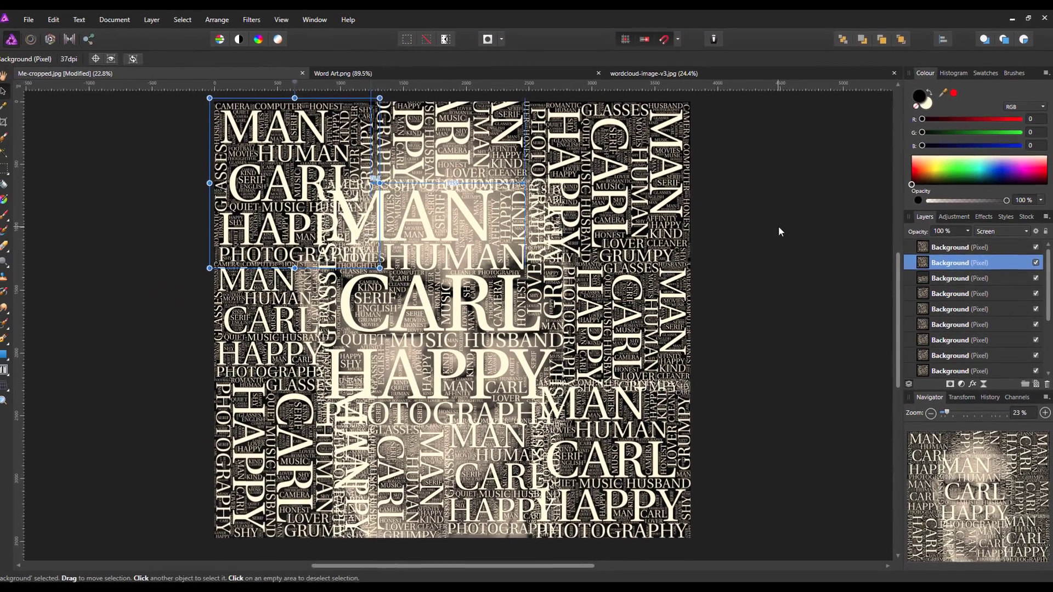
{"action": "left_click", "coordinate": [733, 260]}
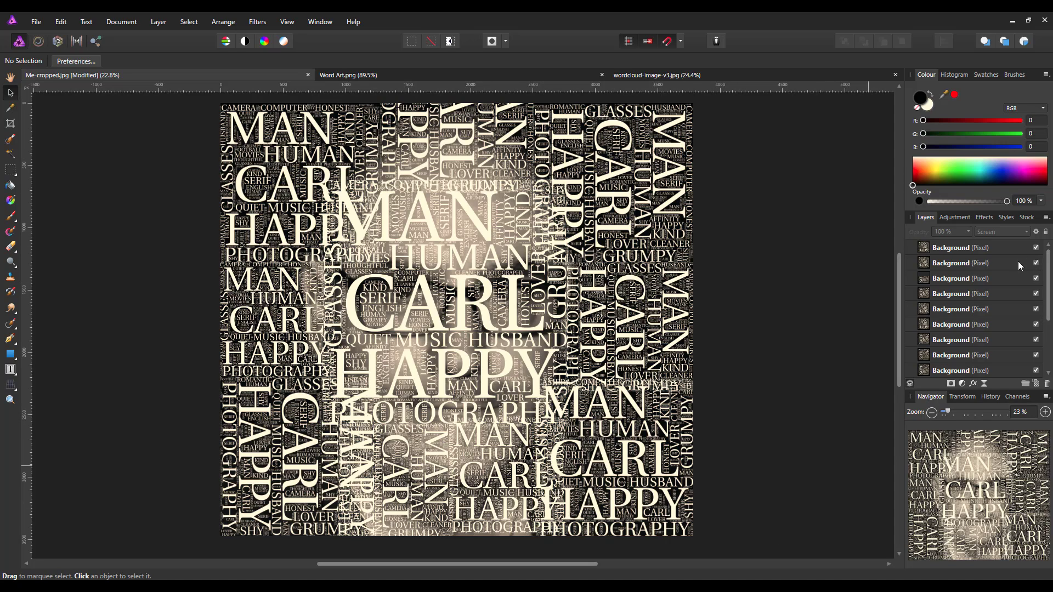
Select all the word cloud layers above the displacement layer and group them.
{"action": "left_click", "coordinate": [992, 248]}
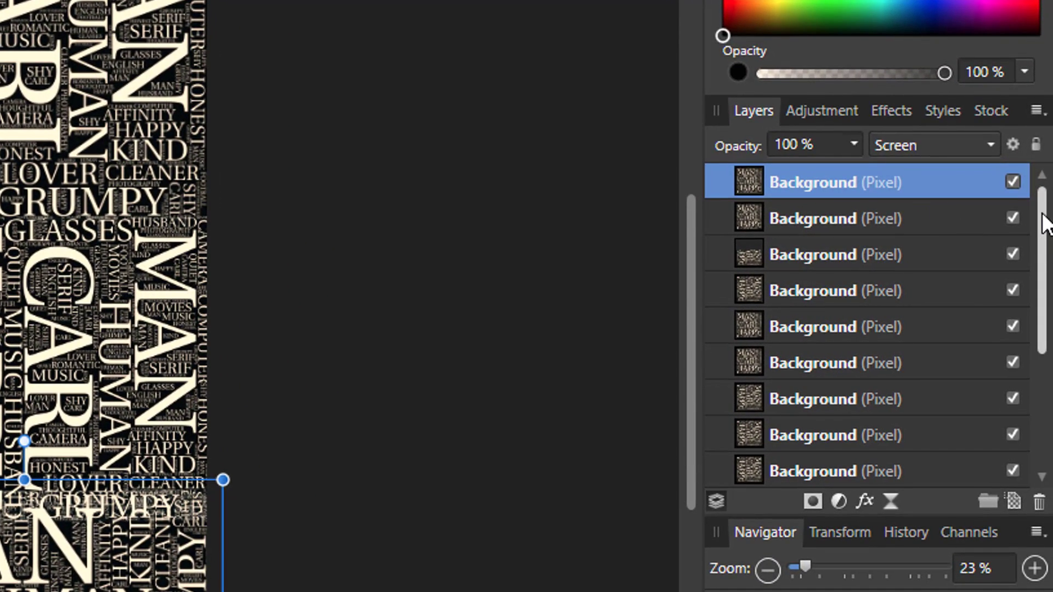
{"action": "scroll", "coordinate": [1048, 248], "scroll_direction": "down", "scroll_amount": 1}
{"action": "scroll", "coordinate": [1049, 250], "scroll_direction": "down", "scroll_amount": 2}
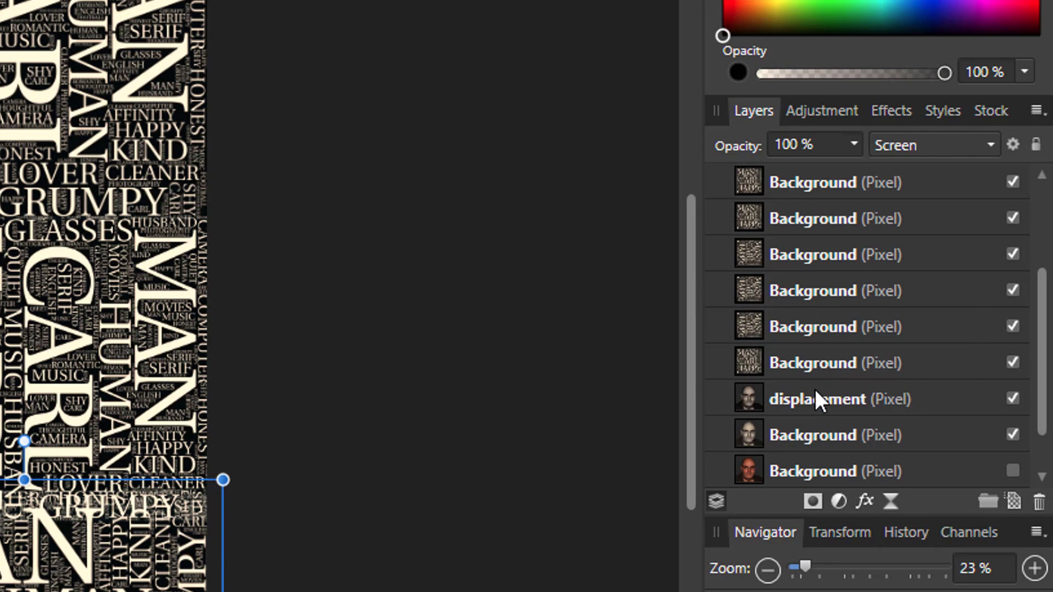
{"action": "left_click", "coordinate": [921, 362], "text": "shift"}
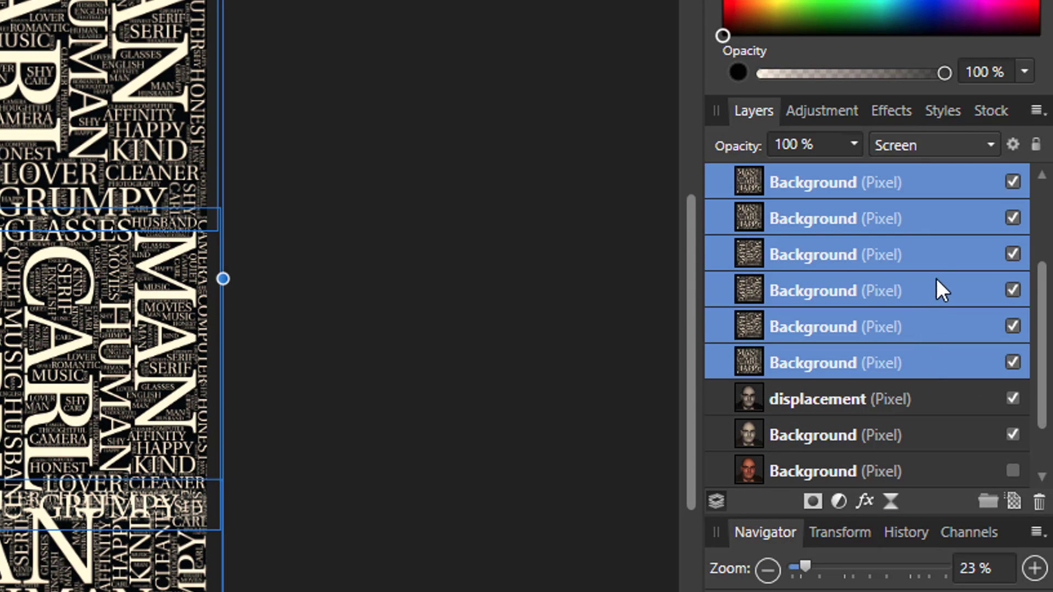
{"action": "right_click", "coordinate": [914, 222]}
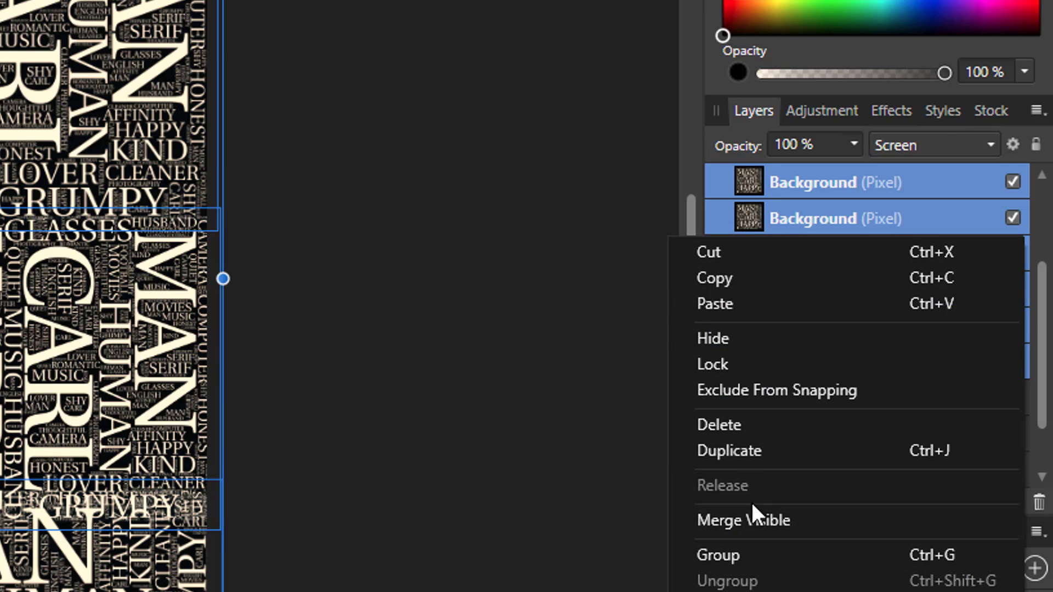
{"action": "left_click", "coordinate": [748, 552]}
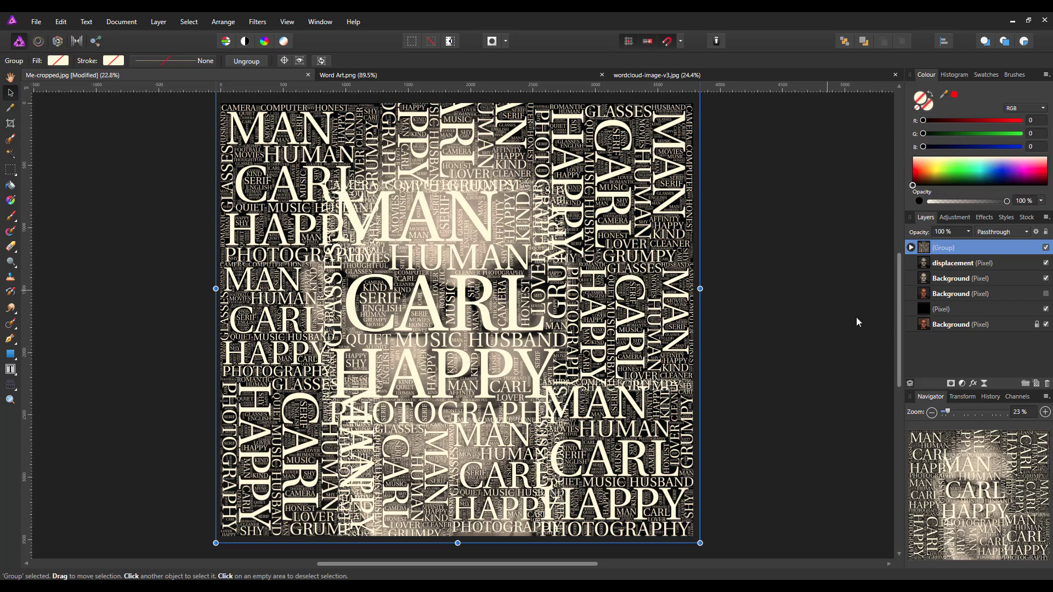
Hide every layer beneath the word cloud group and merge the visible word clouds into a new pixel layer.
{"action": "left_click", "coordinate": [1045, 264]}
{"action": "left_click", "coordinate": [1045, 279]}
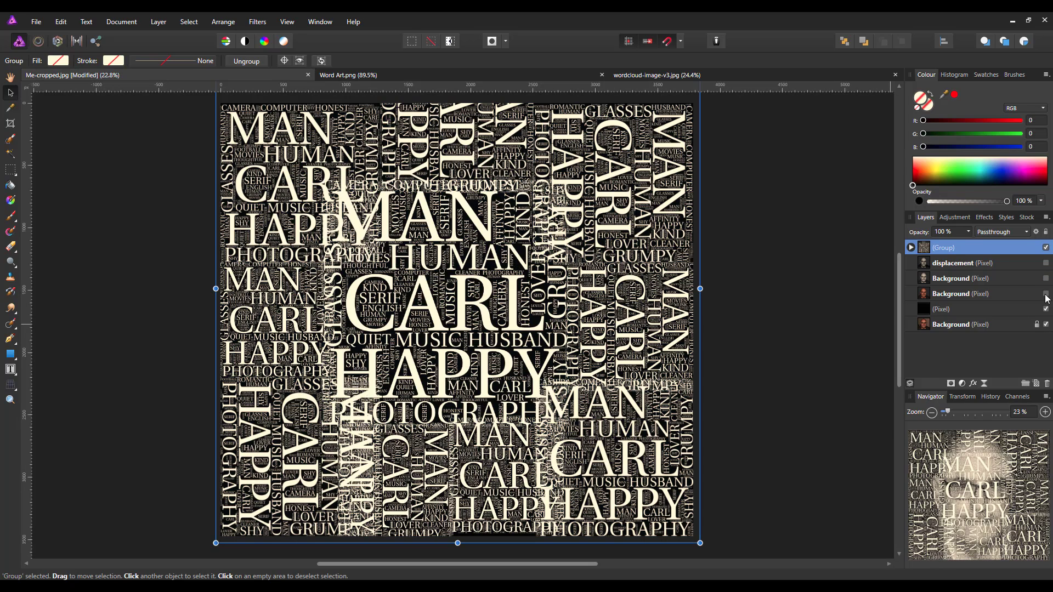
{"action": "left_click", "coordinate": [1046, 310]}
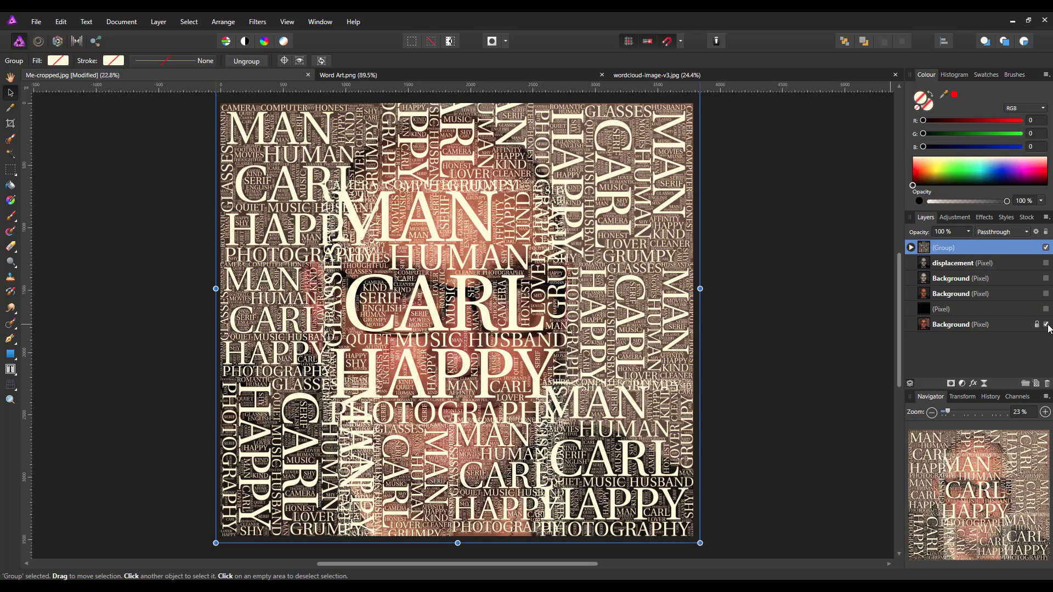
{"action": "left_click", "coordinate": [1045, 324]}
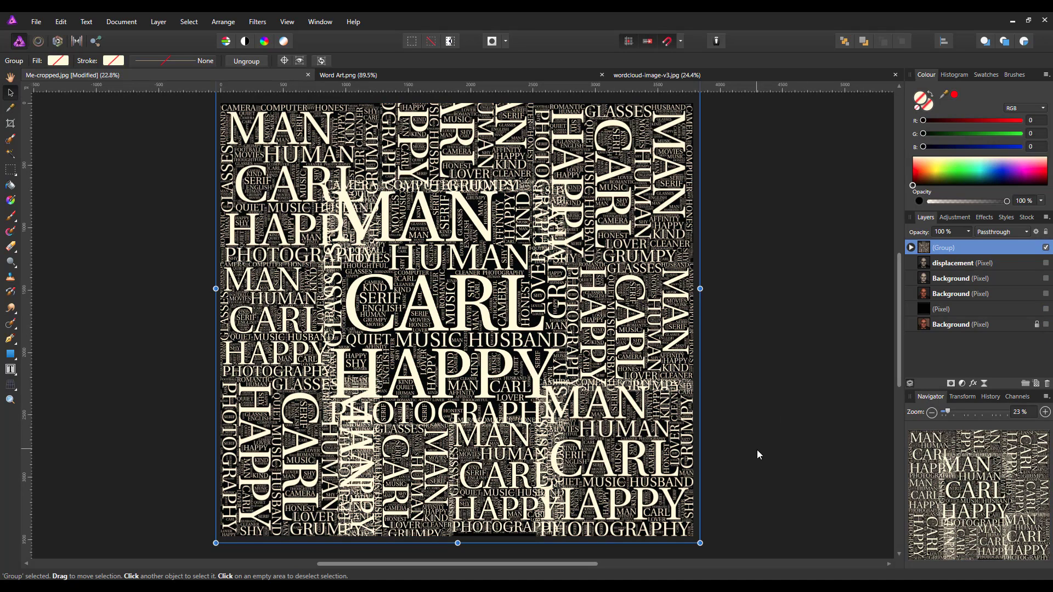
{"action": "right_click", "coordinate": [972, 248]}
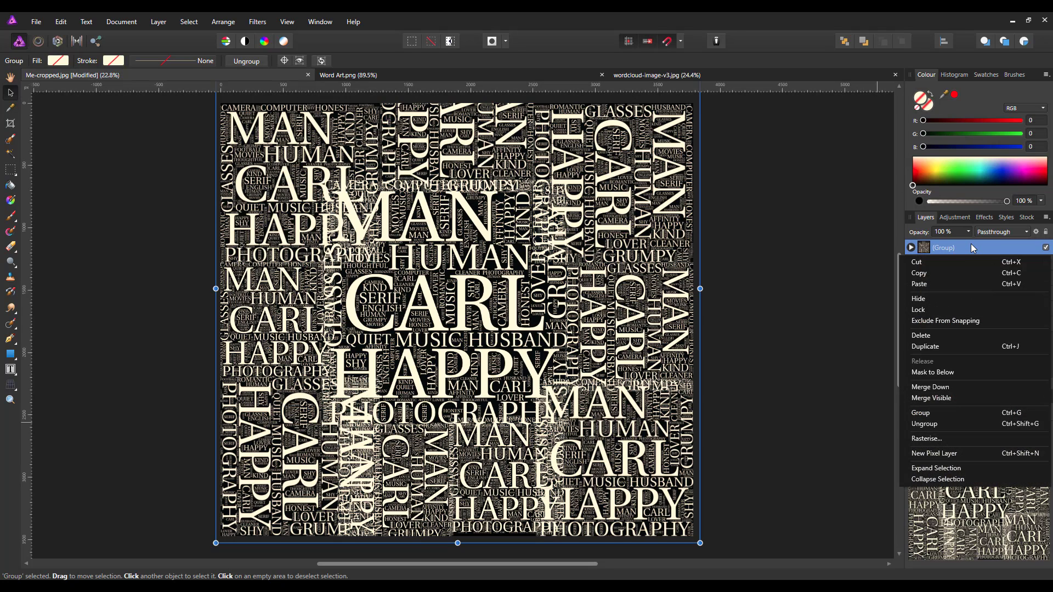
{"action": "left_click", "coordinate": [942, 399]}
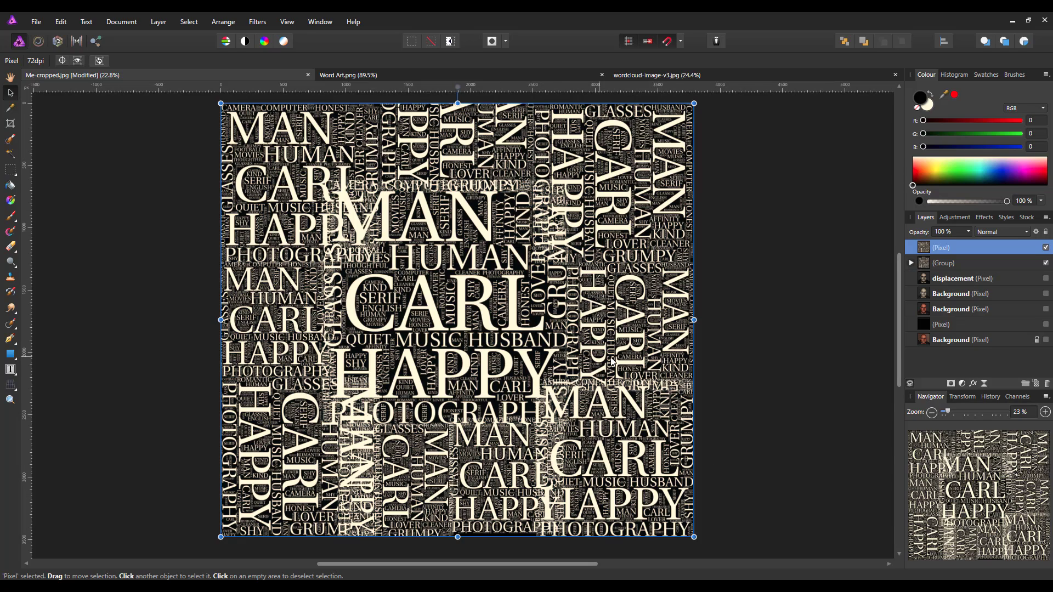
Move the word cloud group to the bottom of the layer stack and hide it.
{"action": "left_click", "coordinate": [988, 262]}
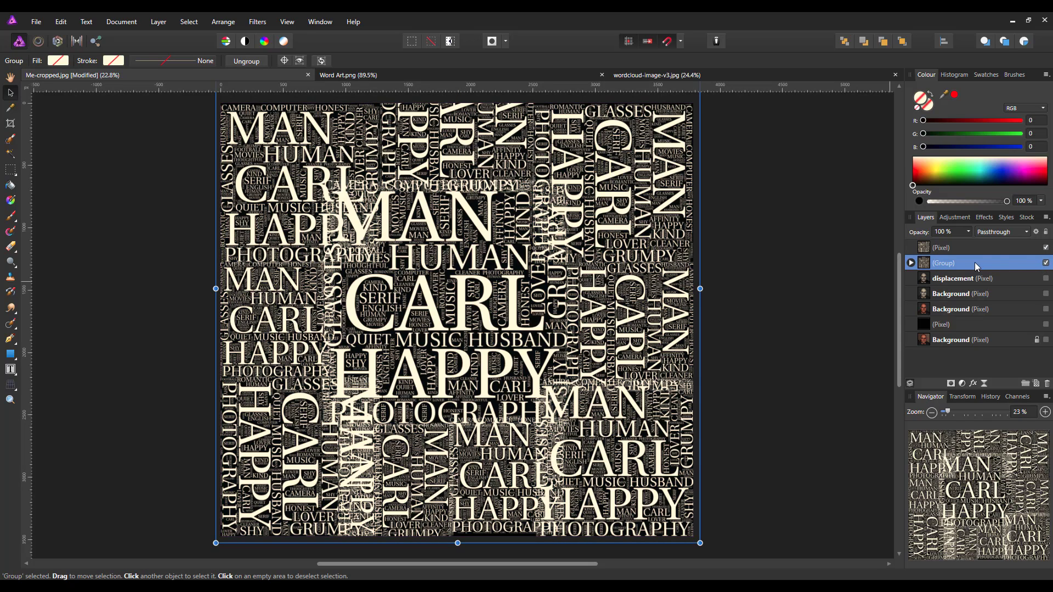
{"action": "left_click_drag", "start_coordinate": [976, 267], "coordinate": [976, 363]}
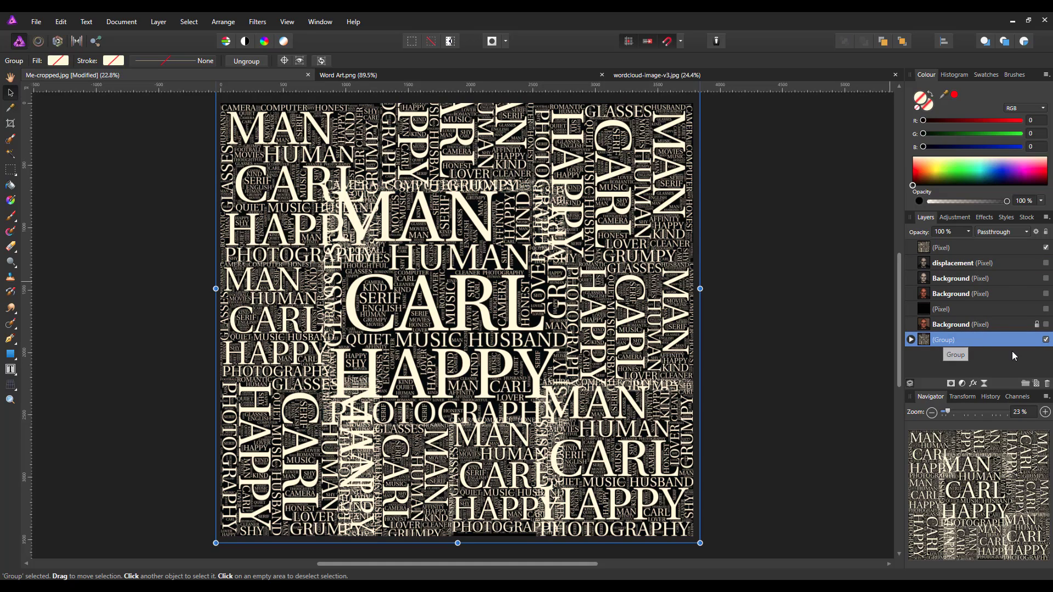
{"action": "left_click", "coordinate": [1045, 339]}
Show the locked Background, black fill, black and white portrait and displacement layers, and set the merged word cloud layer's blend mode to Multiply.
{"action": "left_click", "coordinate": [1046, 324]}
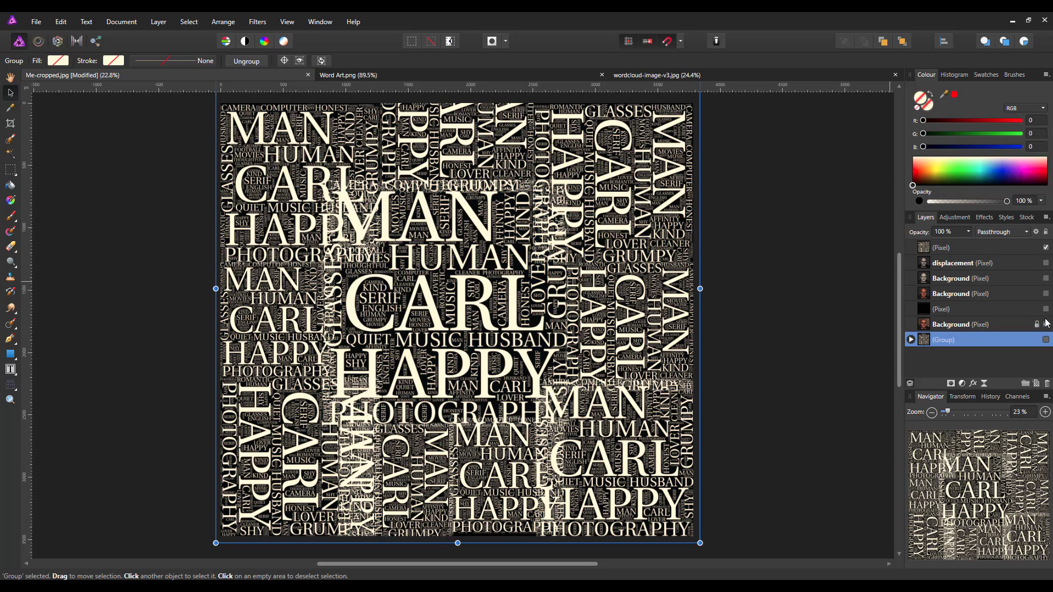
{"action": "left_click", "coordinate": [1045, 278]}
{"action": "key", "text": "h"}
{"action": "left_click", "coordinate": [1045, 263]}
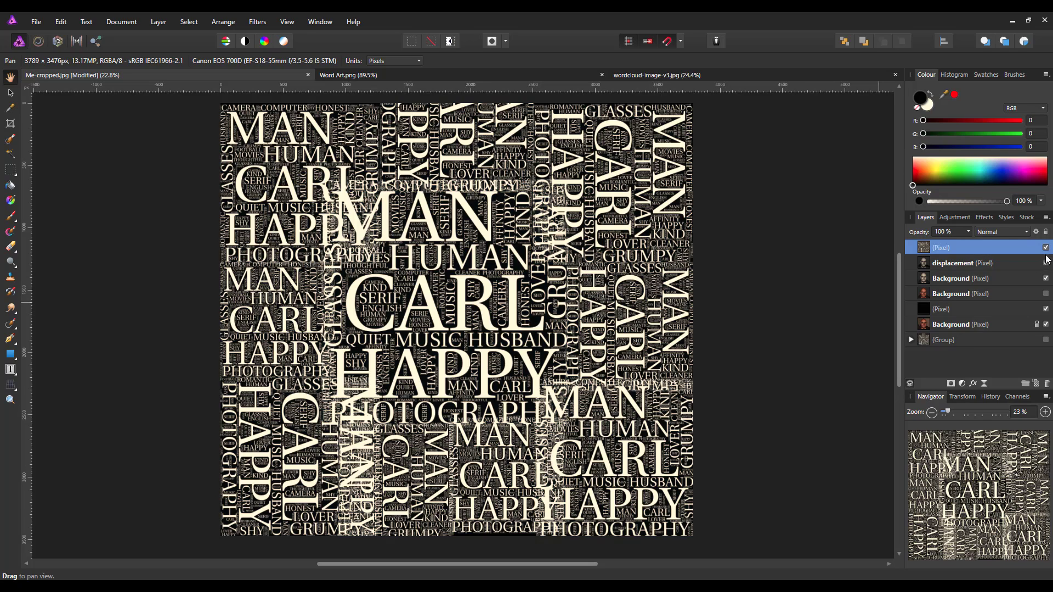
{"action": "left_click", "coordinate": [1026, 234]}
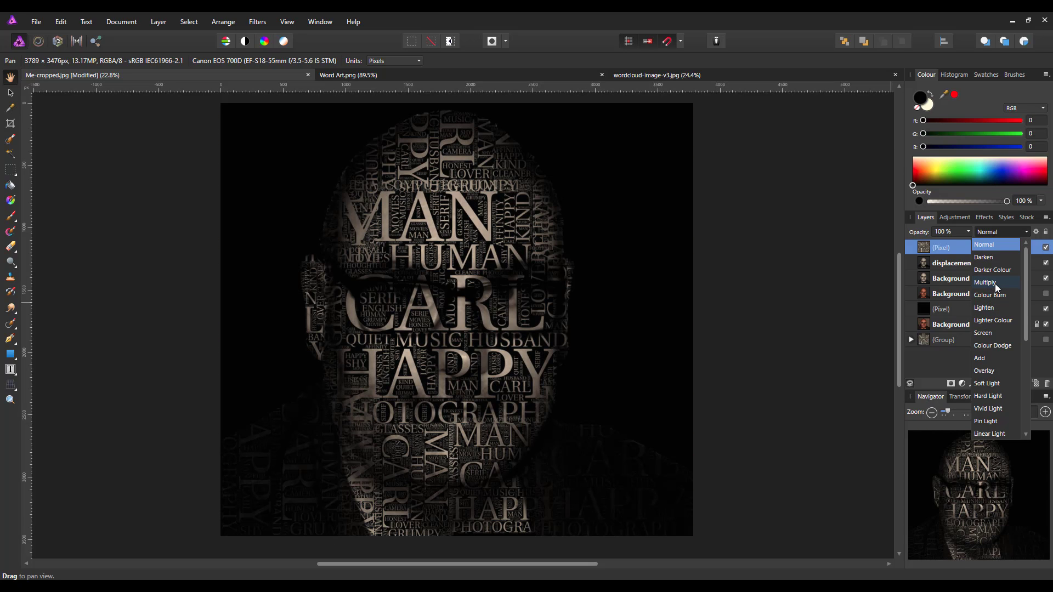
{"action": "left_click", "coordinate": [996, 287]}
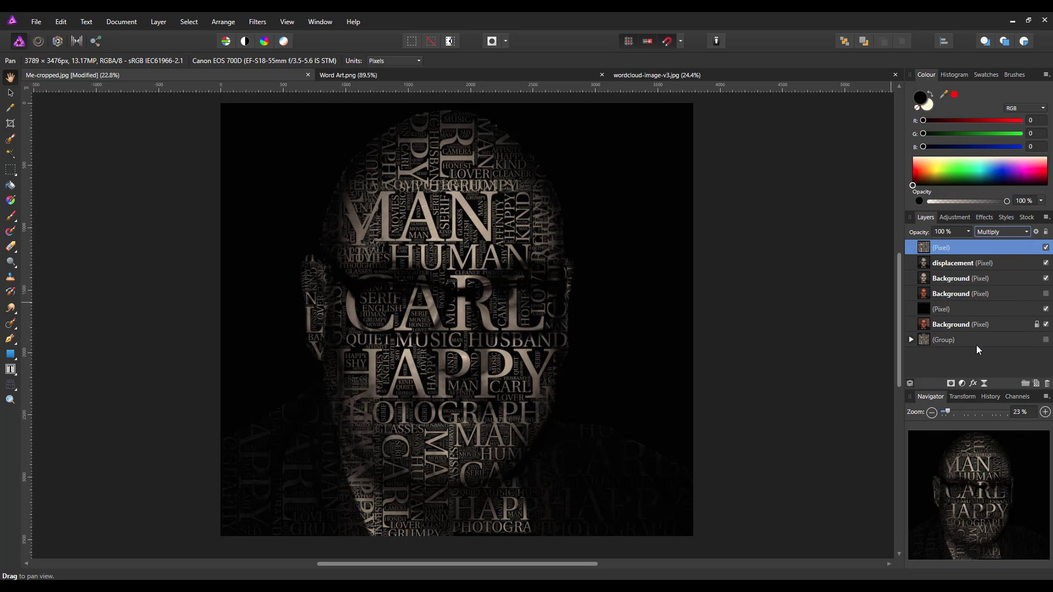
Preview other blend modes on the merged word cloud layer, try Glow, and return it to Multiply.
{"action": "left_click", "coordinate": [1028, 234]}
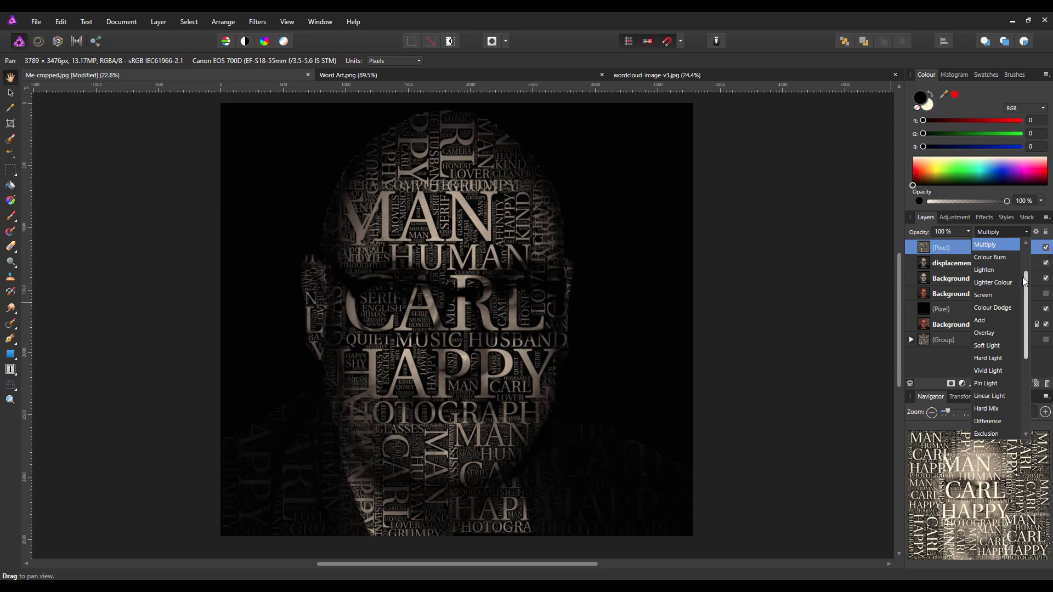
{"action": "scroll", "coordinate": [1003, 259], "scroll_direction": "up", "scroll_amount": 1}
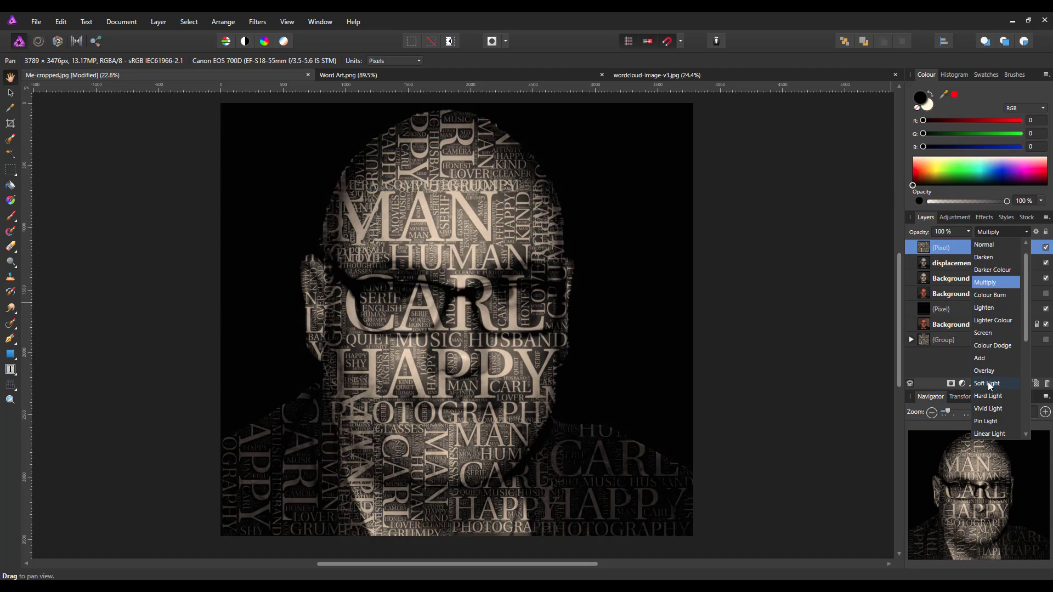
{"action": "scroll", "coordinate": [989, 387], "scroll_direction": "down", "scroll_amount": 3}
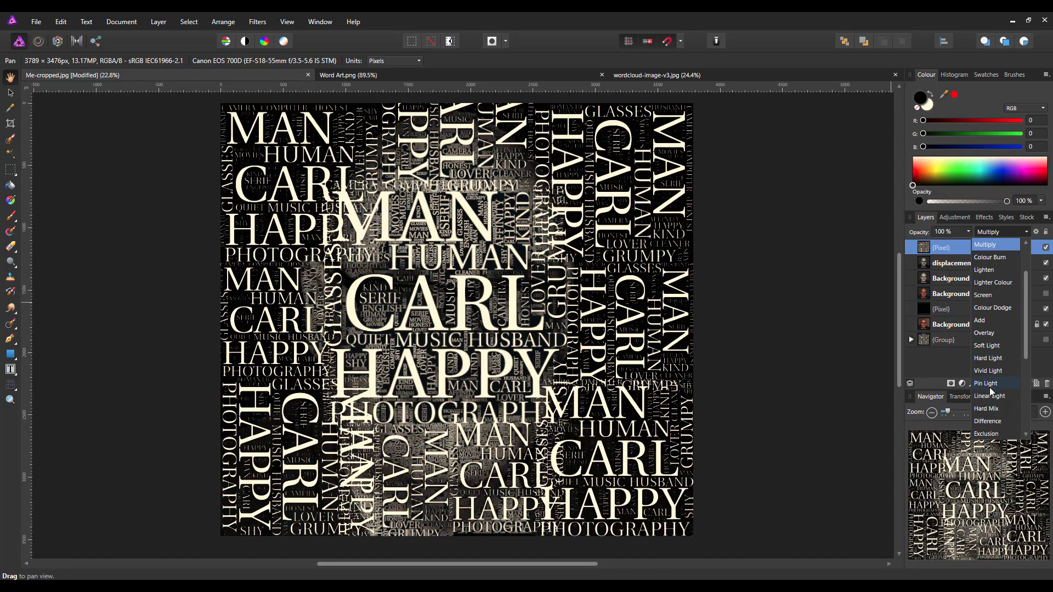
{"action": "scroll", "coordinate": [992, 398], "scroll_direction": "down", "scroll_amount": 3}
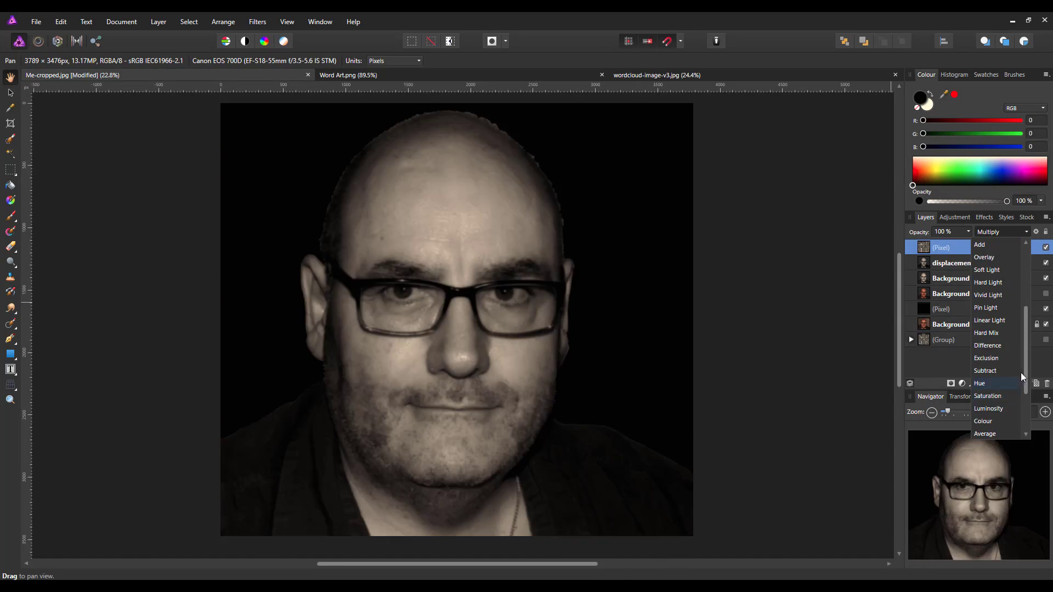
{"action": "scroll", "coordinate": [991, 408], "scroll_direction": "down", "scroll_amount": 9}
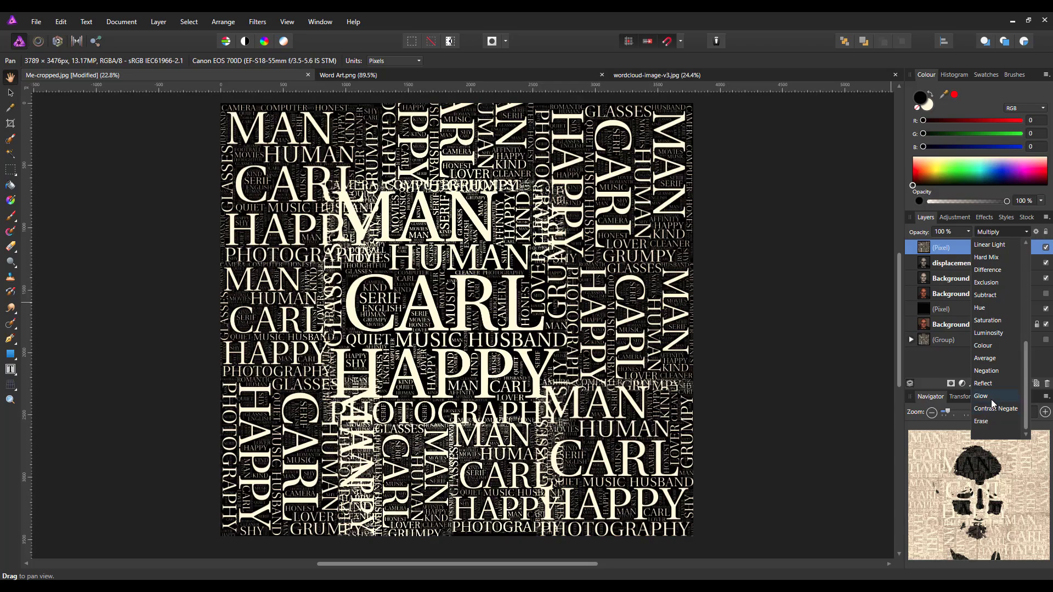
{"action": "left_click", "coordinate": [991, 396]}
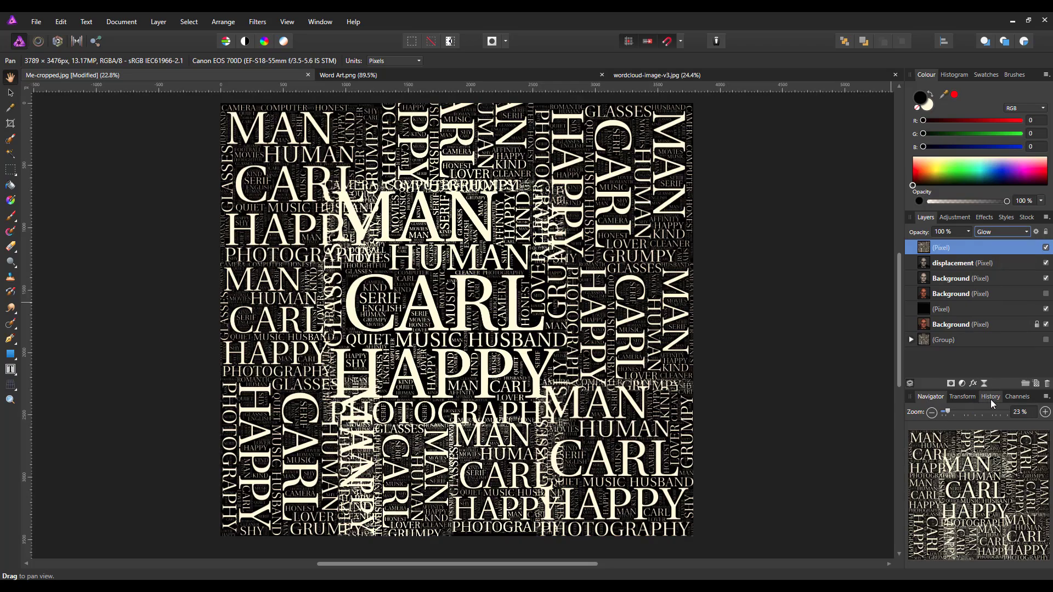
{"action": "left_click", "coordinate": [1029, 232]}
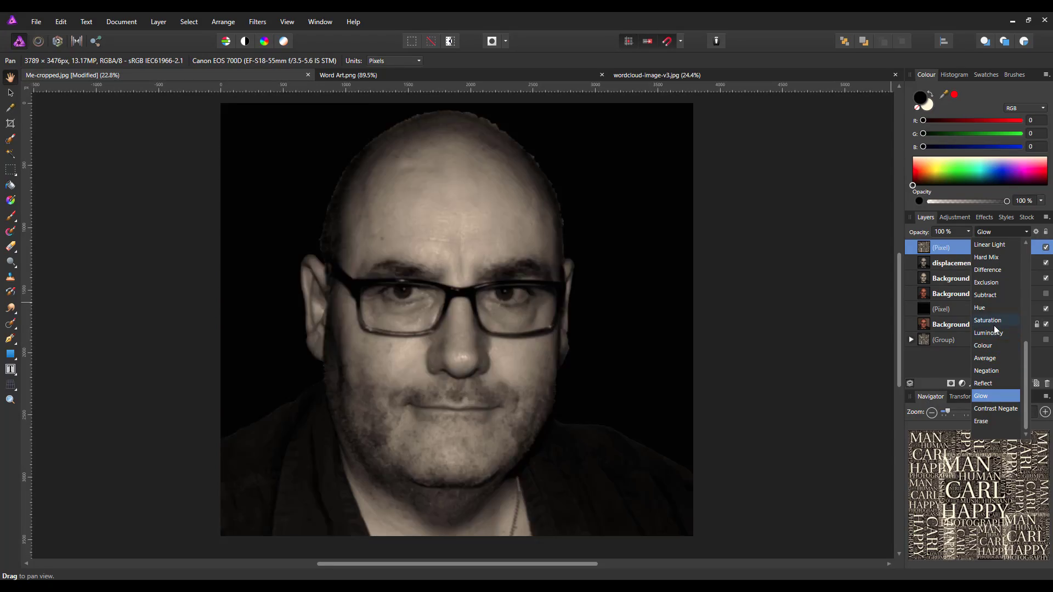
{"action": "scroll", "coordinate": [993, 329], "scroll_direction": "up", "scroll_amount": 4}
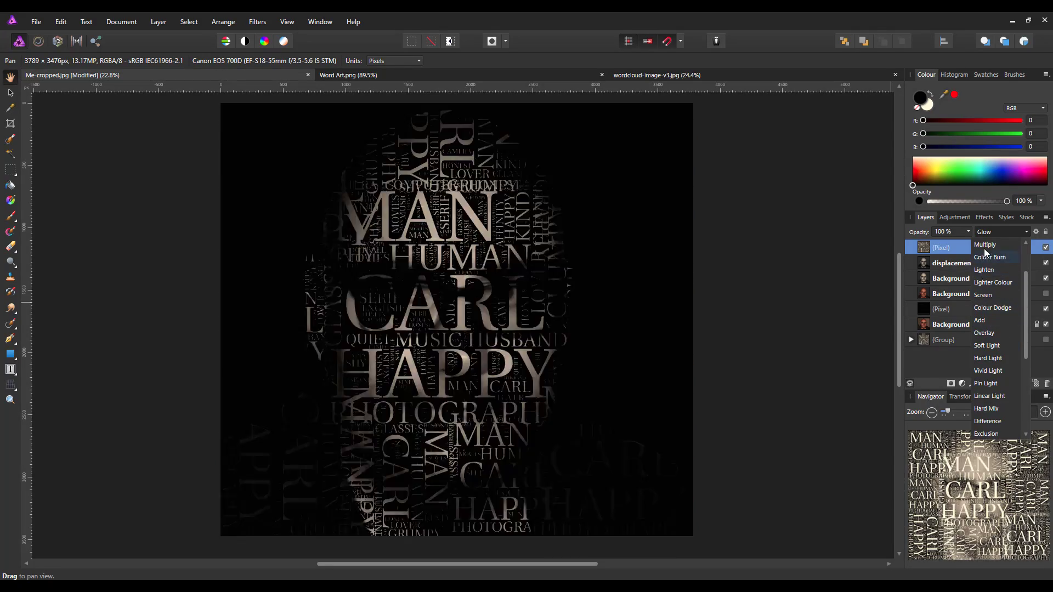
{"action": "left_click", "coordinate": [985, 245]}
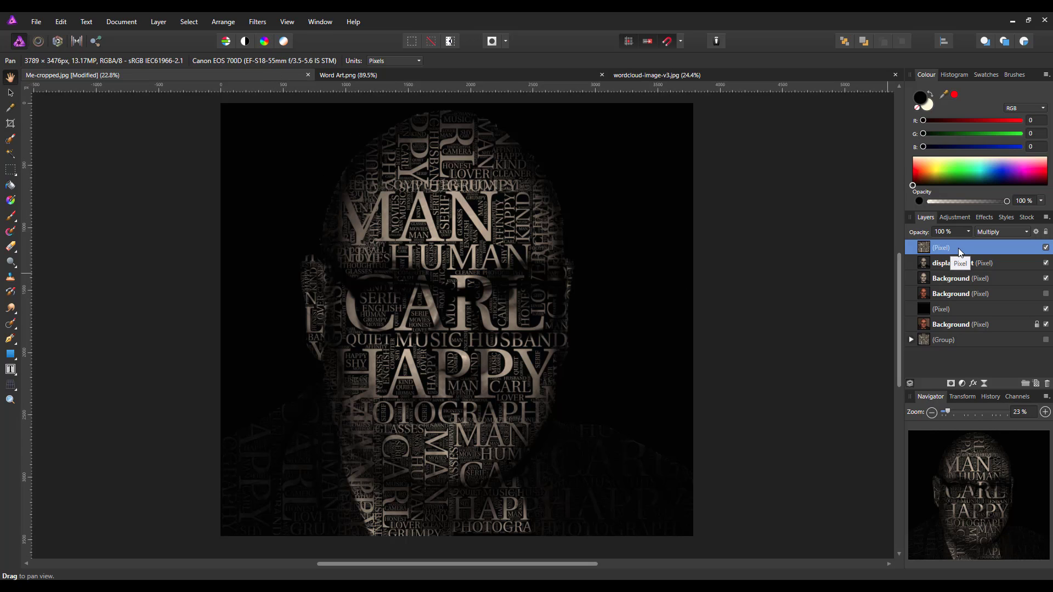
Apply the Displace filter to the merged word cloud layer, using a map from the layers beneath at 20 px strength.
{"action": "left_click", "coordinate": [263, 24]}
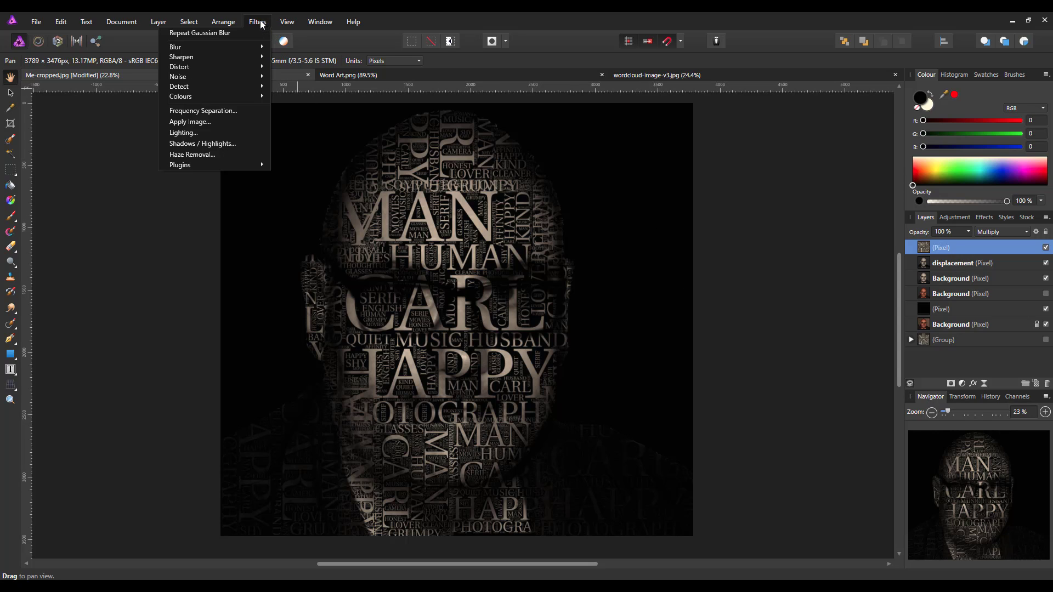
{"action": "mouse_move", "coordinate": [200, 67]}
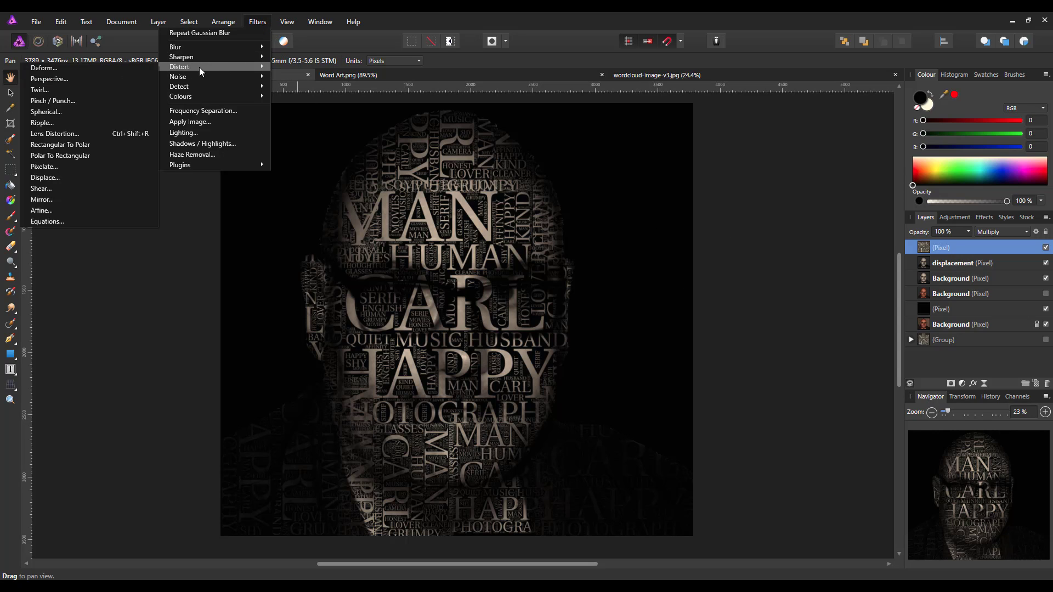
{"action": "left_click", "coordinate": [42, 178]}
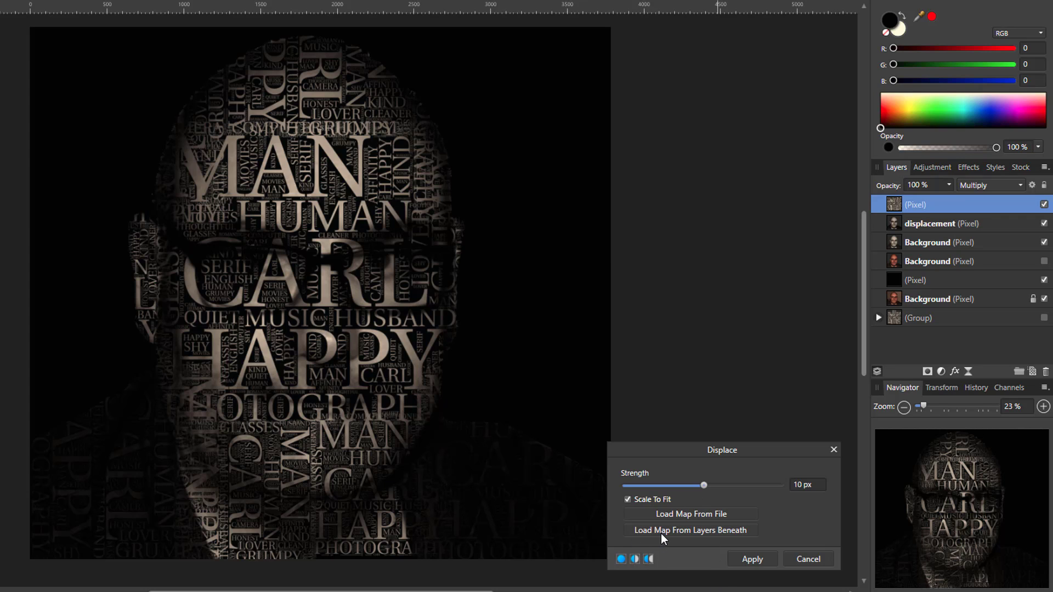
{"action": "left_click", "coordinate": [730, 535]}
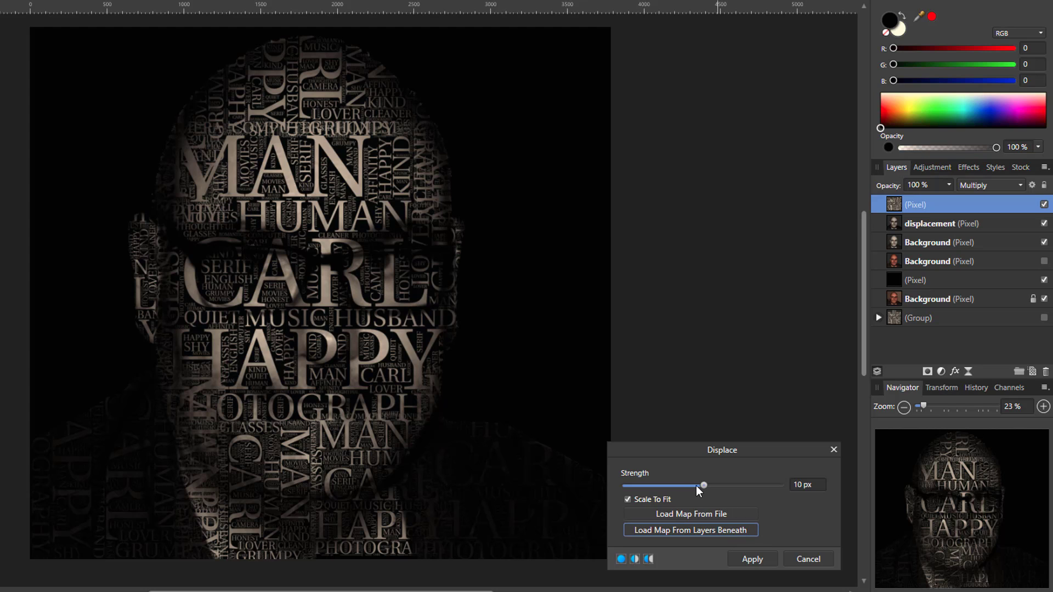
{"action": "mouse_move", "coordinate": [705, 489]}
{"action": "left_mouse_down"}
{"action": "mouse_move", "coordinate": [695, 490]}
{"action": "mouse_move", "coordinate": [789, 490]}
{"action": "mouse_move", "coordinate": [621, 489]}
{"action": "mouse_move", "coordinate": [708, 495]}
{"action": "left_mouse_up"}
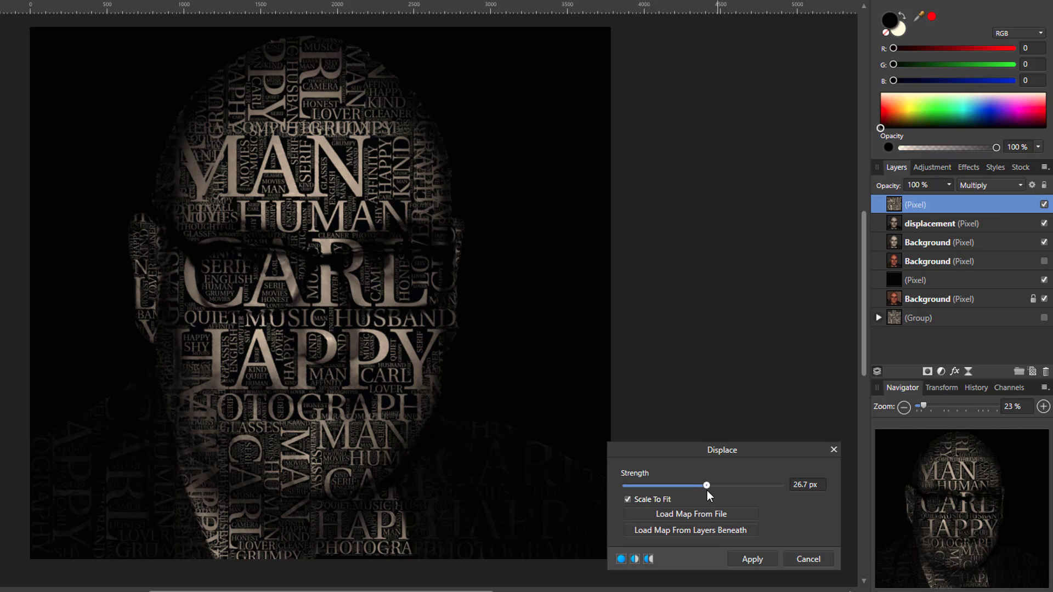
{"action": "left_click", "coordinate": [805, 485]}
{"action": "type", "text": "2"}
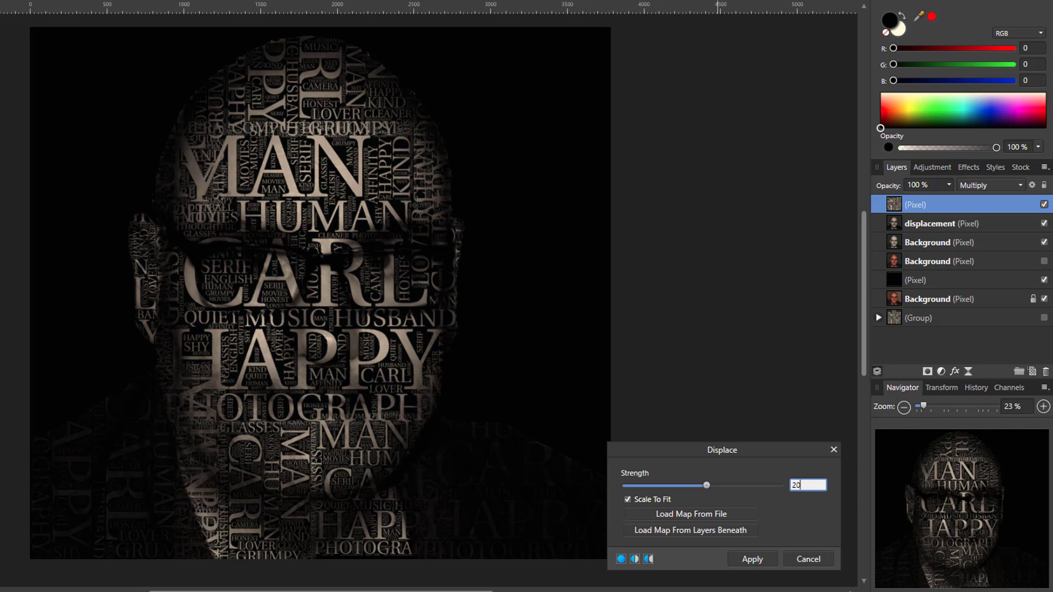
{"action": "type", "text": "0"}
{"action": "key", "text": "Return"}
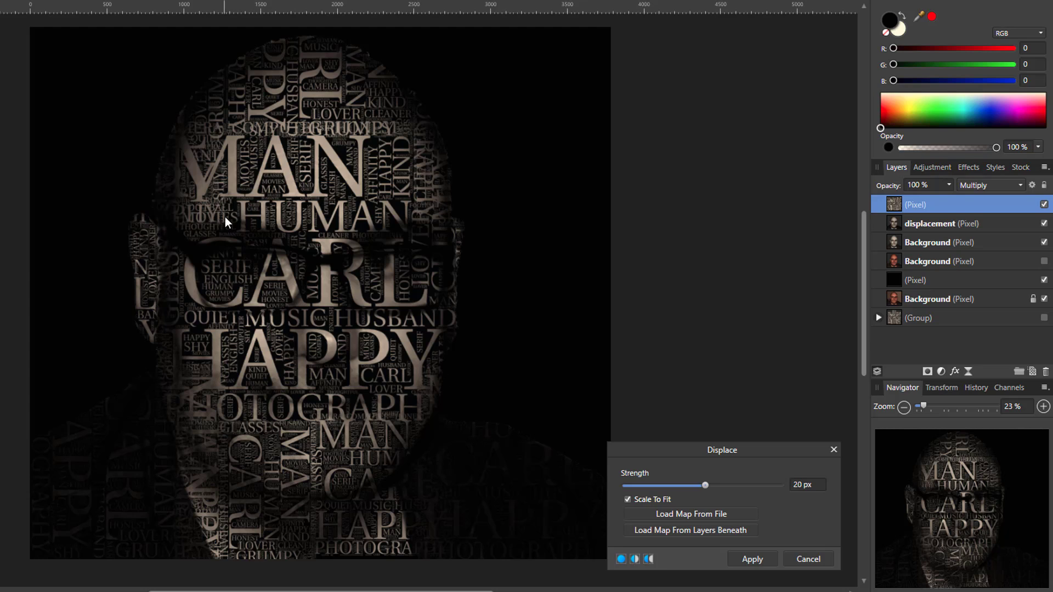
{"action": "left_click", "coordinate": [670, 536]}
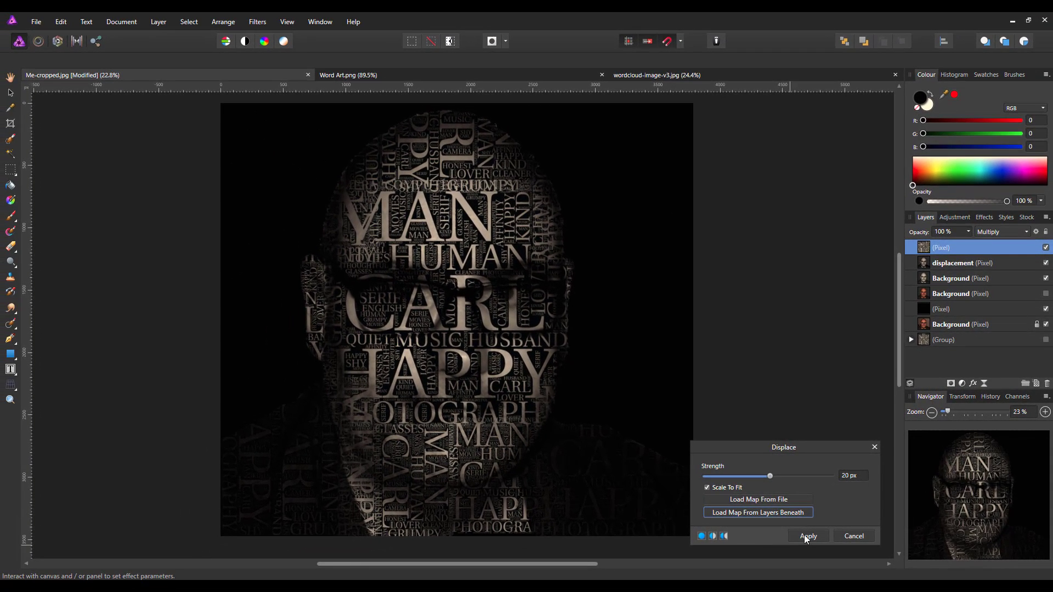
{"action": "left_click", "coordinate": [805, 537]}
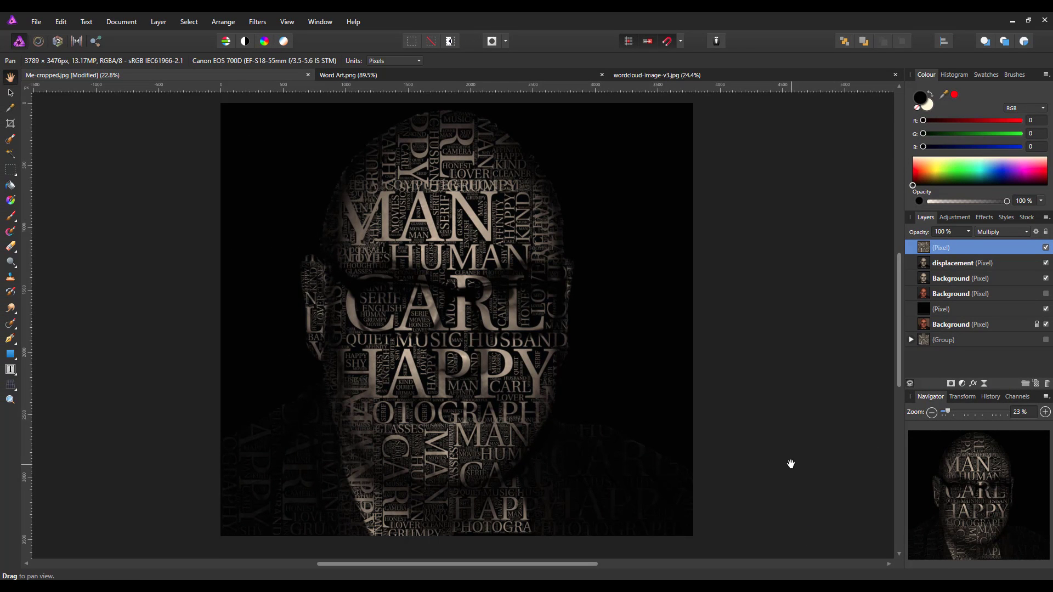
Examine the displaced lettering up close from the top of the head to the shoulders, and return to the full image.
{"action": "scroll", "coordinate": [285, 401], "scroll_direction": "up", "scroll_amount": 1}
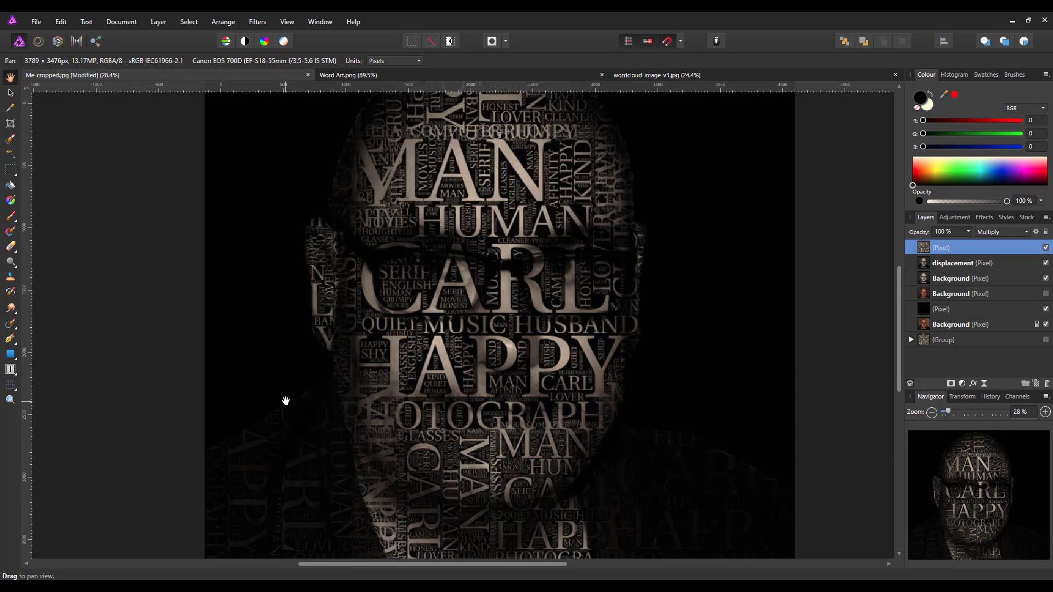
{"action": "scroll", "coordinate": [368, 389], "scroll_direction": "up", "scroll_amount": 3}
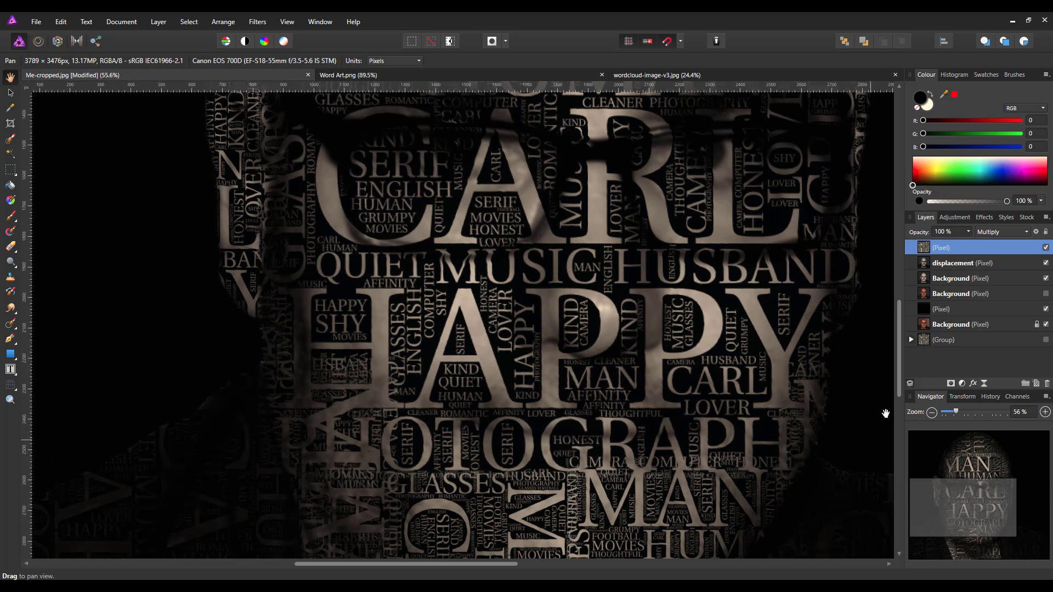
{"action": "left_click_drag", "start_coordinate": [897, 354], "coordinate": [887, 299]}
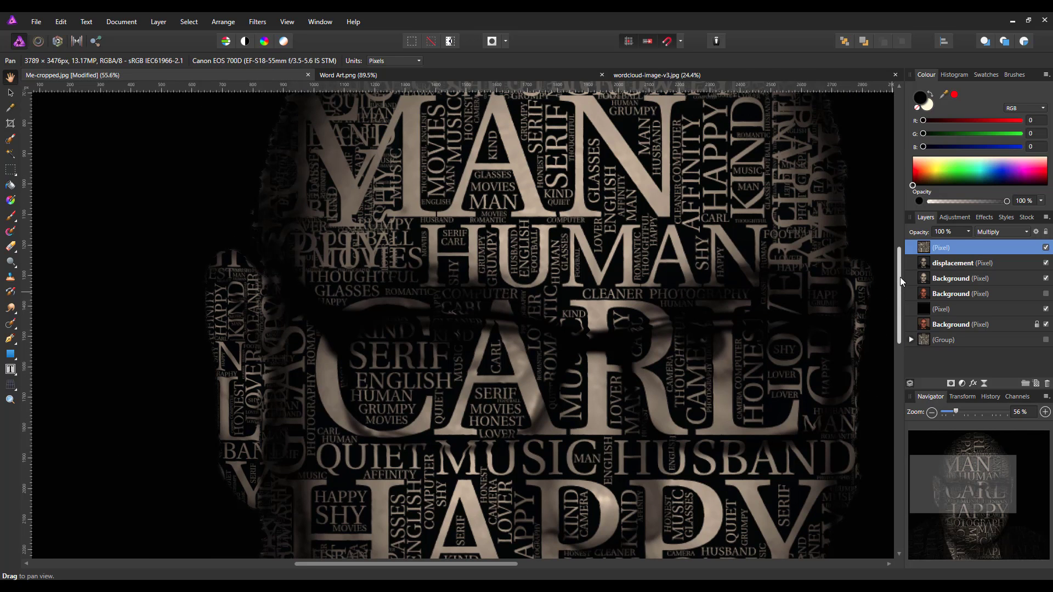
{"action": "left_click_drag", "start_coordinate": [900, 277], "coordinate": [899, 198]}
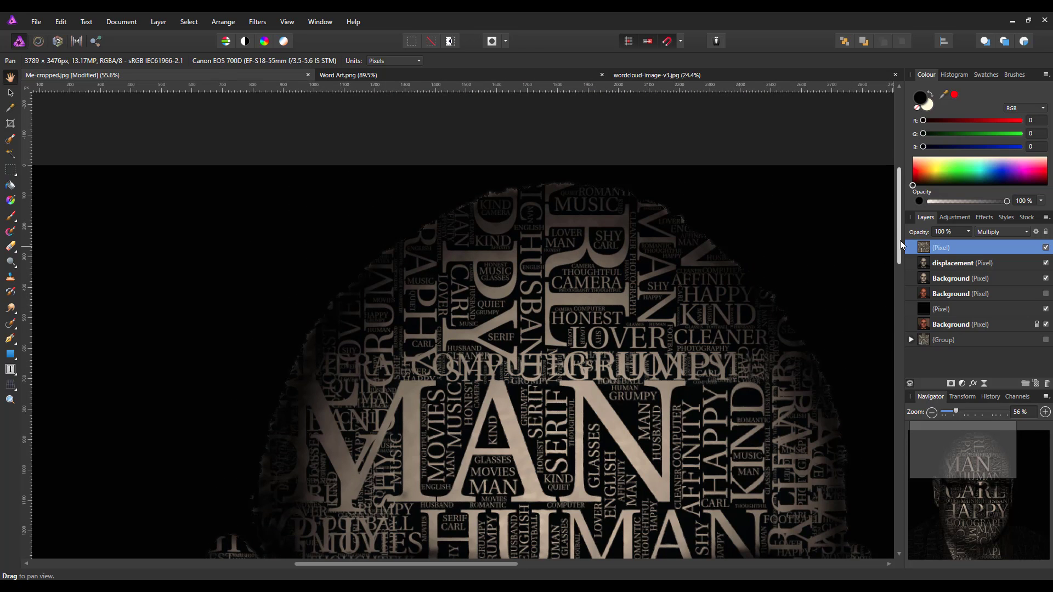
{"action": "left_click_drag", "start_coordinate": [900, 240], "coordinate": [907, 383]}
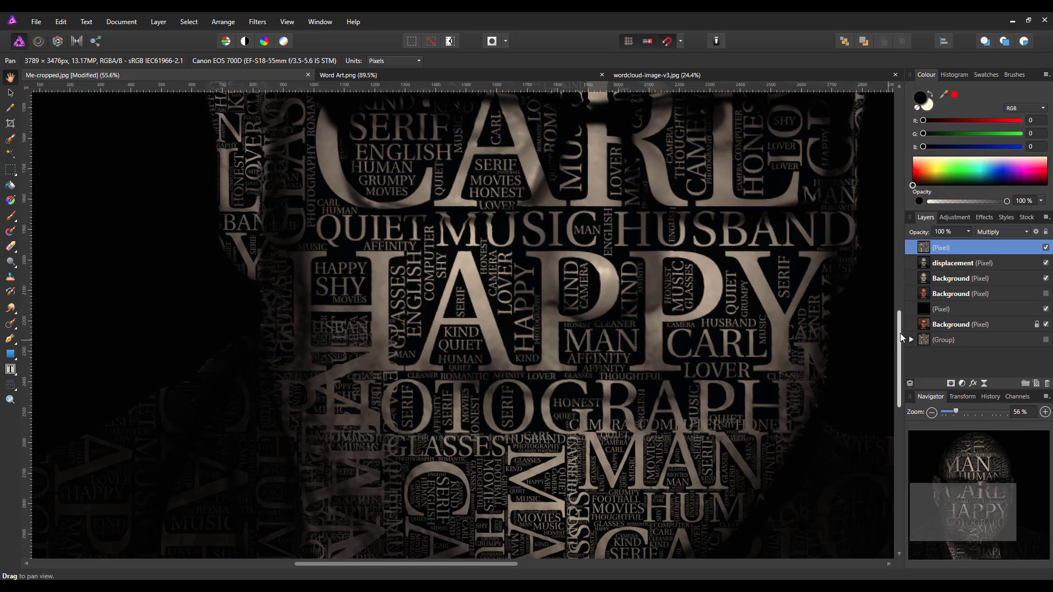
{"action": "left_click_drag", "start_coordinate": [902, 337], "coordinate": [902, 378]}
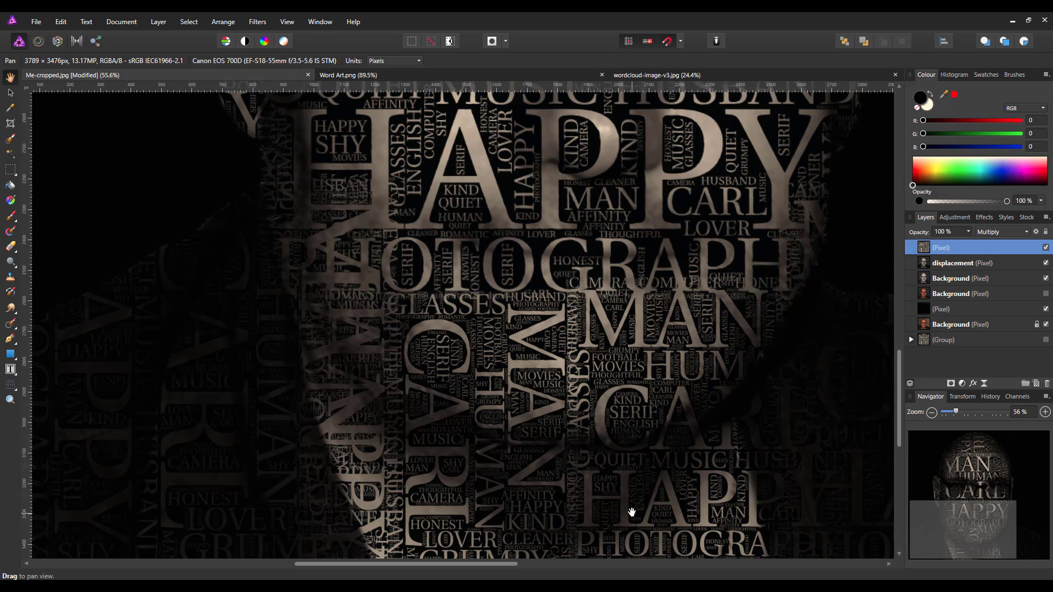
{"action": "key", "text": "ctrl+0"}
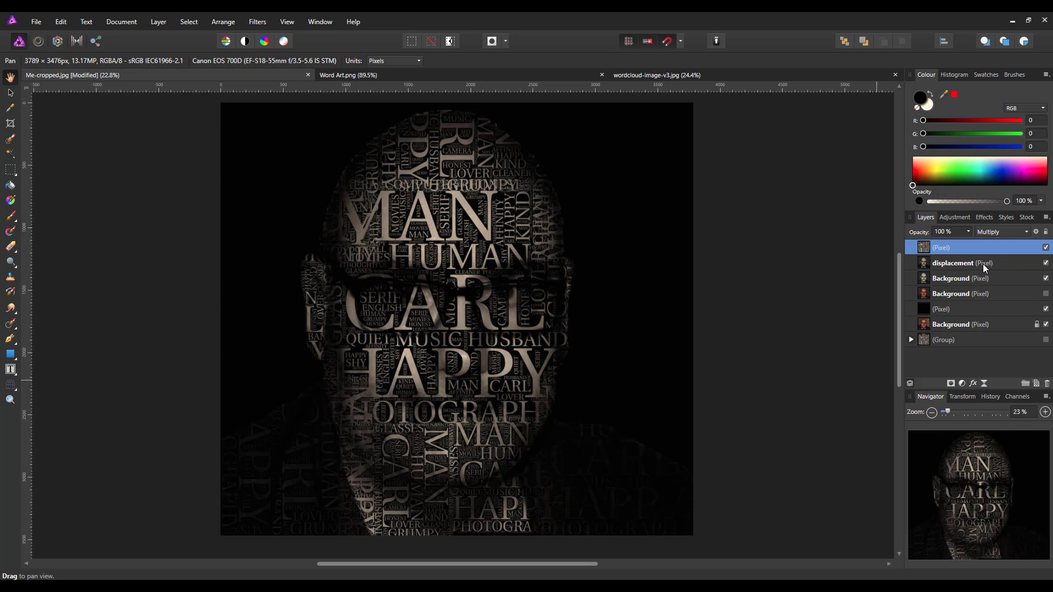
Compare the portrait with and without the displacement layer, and leave that layer hidden.
{"action": "left_click", "coordinate": [1046, 263]}
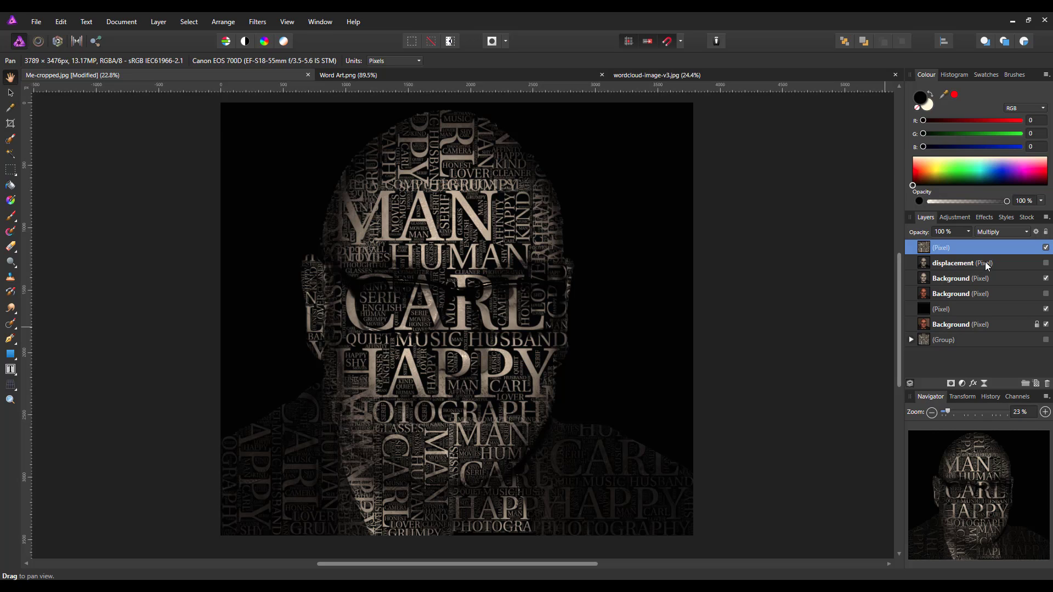
{"action": "left_click", "coordinate": [1045, 263]}
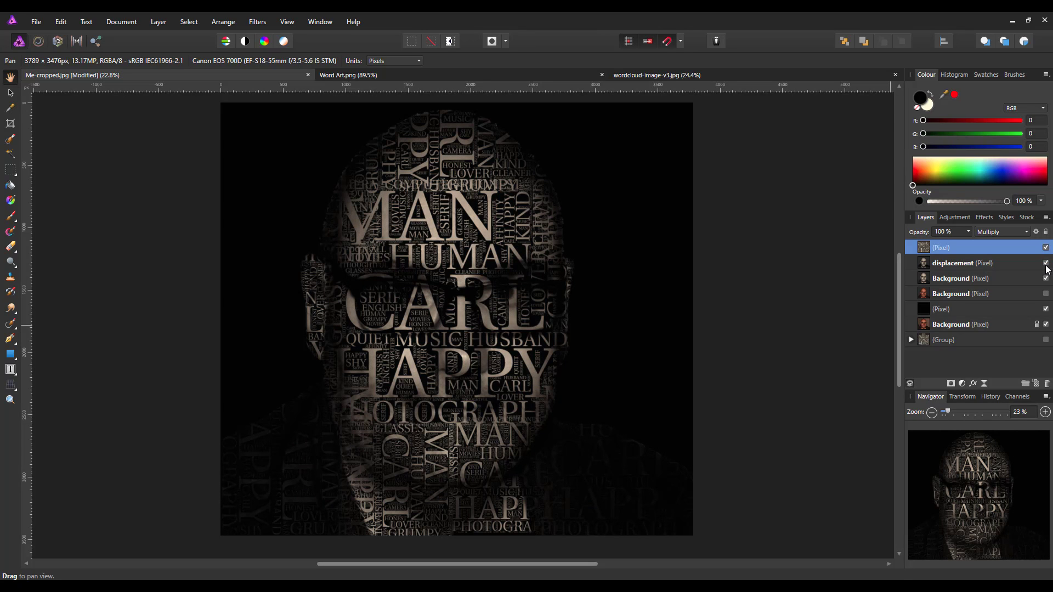
{"action": "left_click", "coordinate": [1045, 263]}
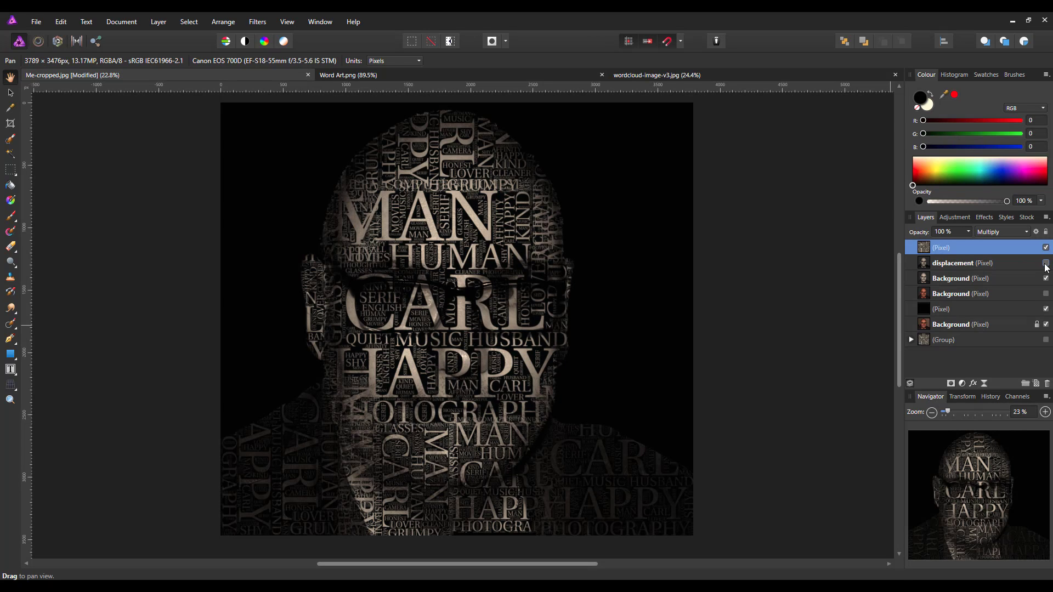
{"action": "left_click", "coordinate": [1046, 264]}
{"action": "left_click", "coordinate": [1045, 263]}
Preview the word cloud over the colour portrait layer, and restore the black and white portrait layer.
{"action": "left_click", "coordinate": [1046, 279]}
{"action": "left_click", "coordinate": [1045, 294]}
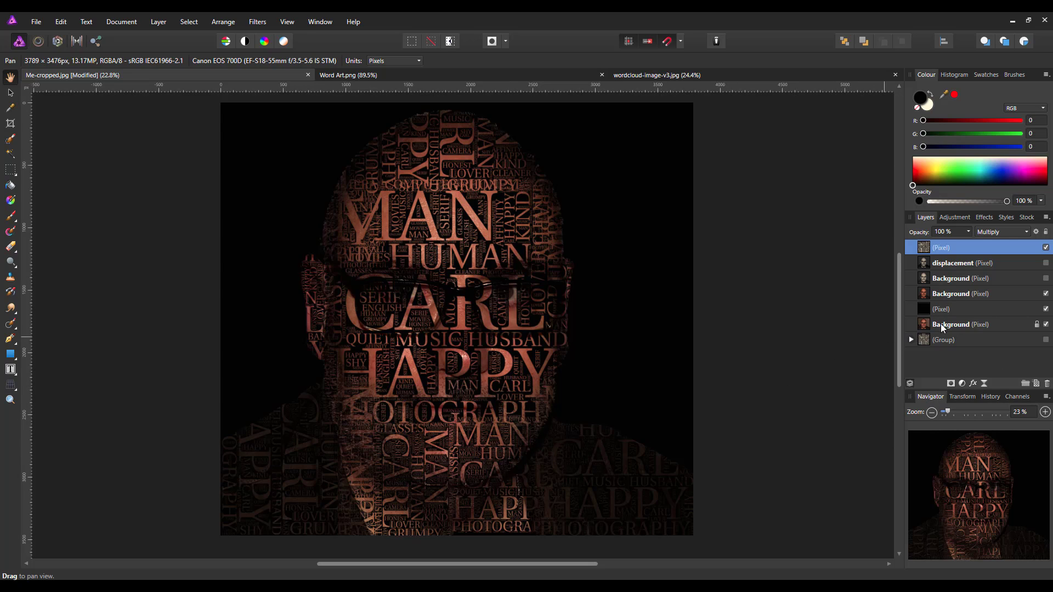
{"action": "left_click", "coordinate": [1045, 293]}
{"action": "left_click", "coordinate": [1045, 278]}
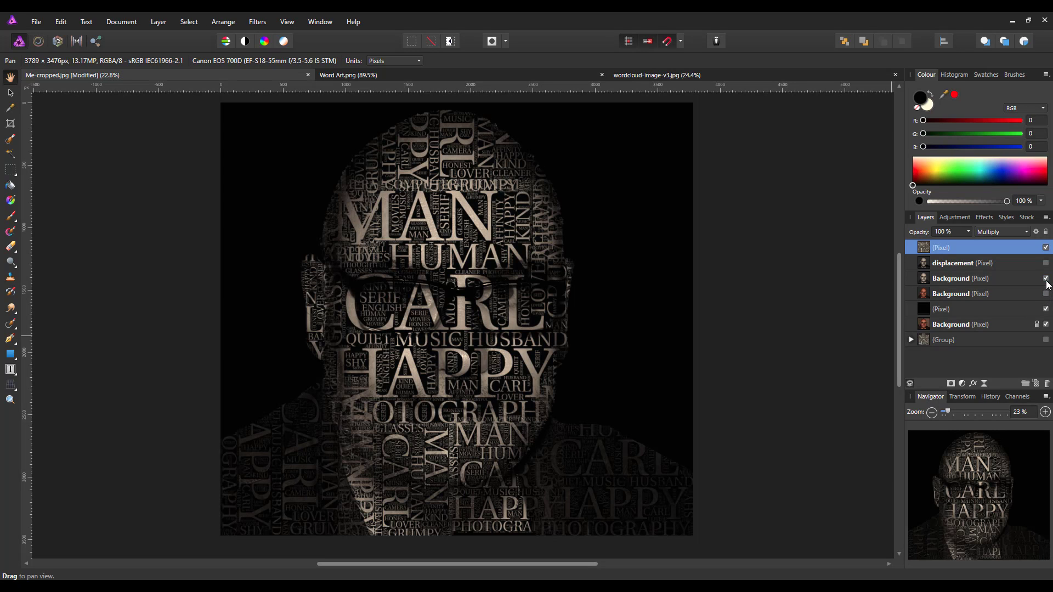
Duplicate the black and white portrait layer and set the copy's blend mode to Soft Light.
{"action": "right_click", "coordinate": [997, 281]}
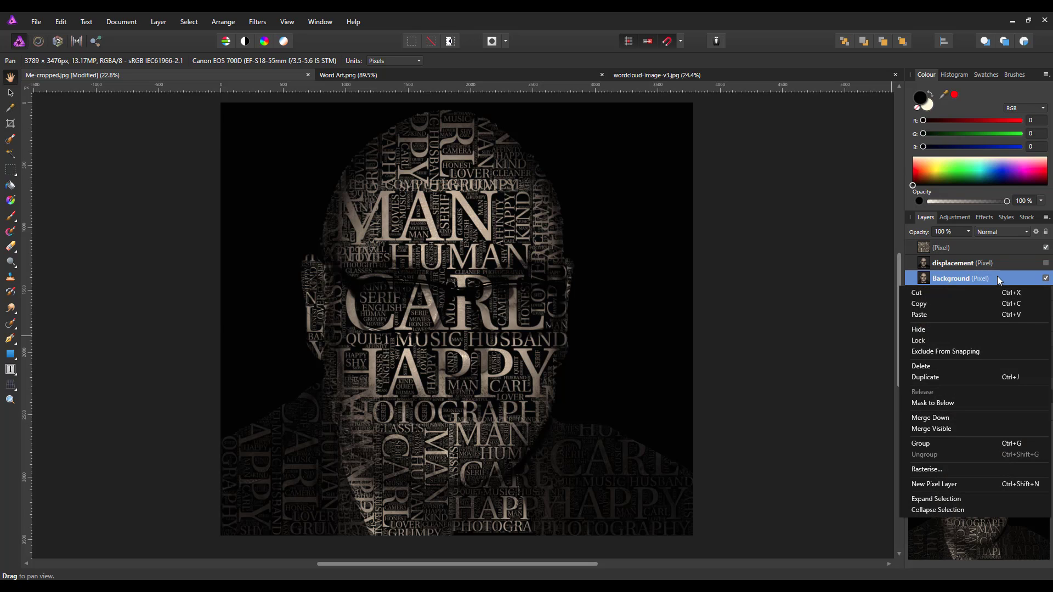
{"action": "left_click", "coordinate": [929, 377]}
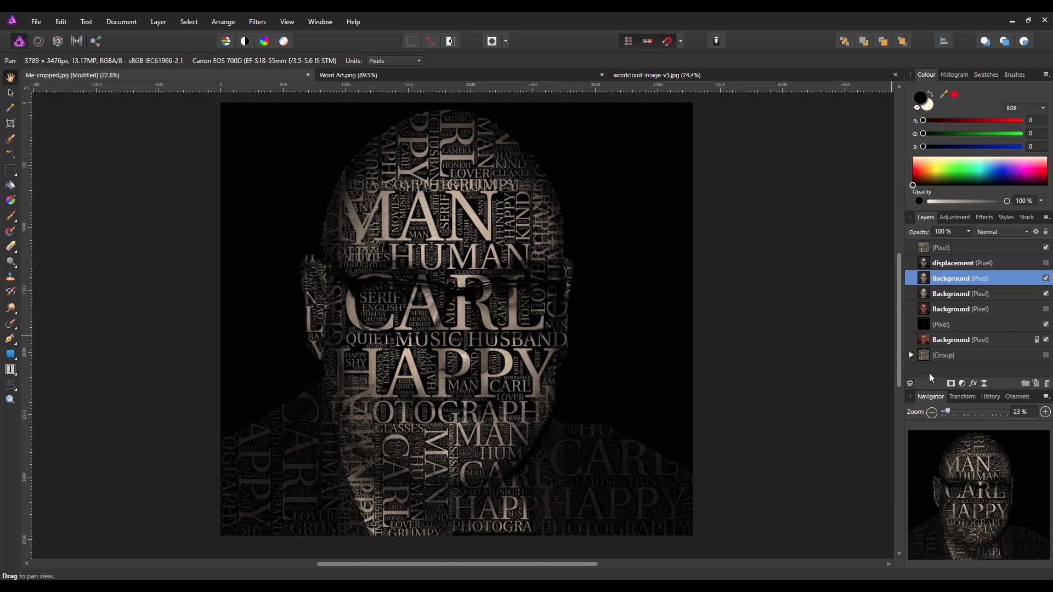
{"action": "left_click", "coordinate": [1027, 233]}
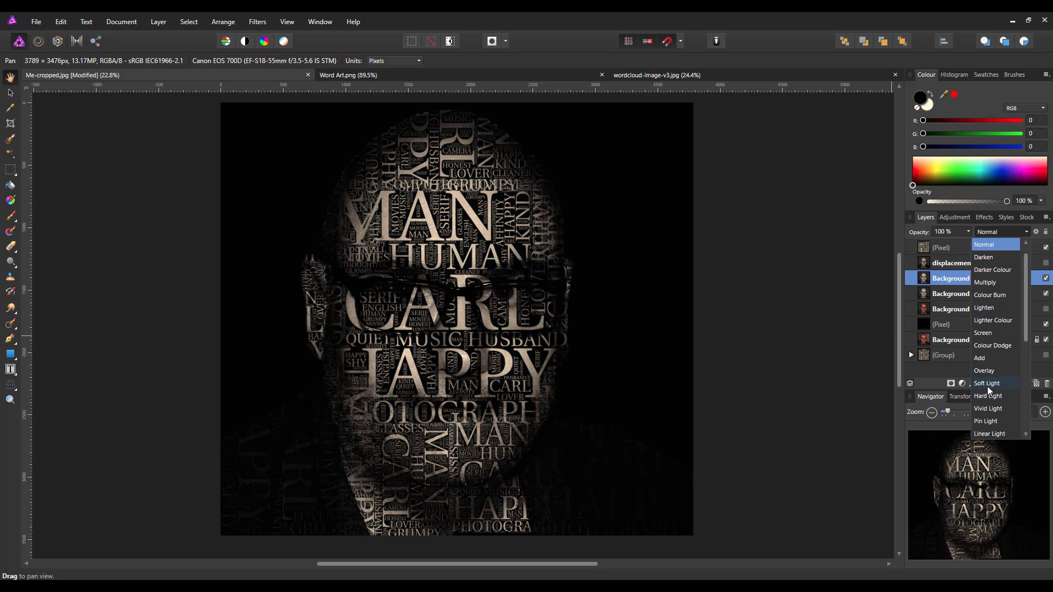
{"action": "left_click", "coordinate": [987, 384]}
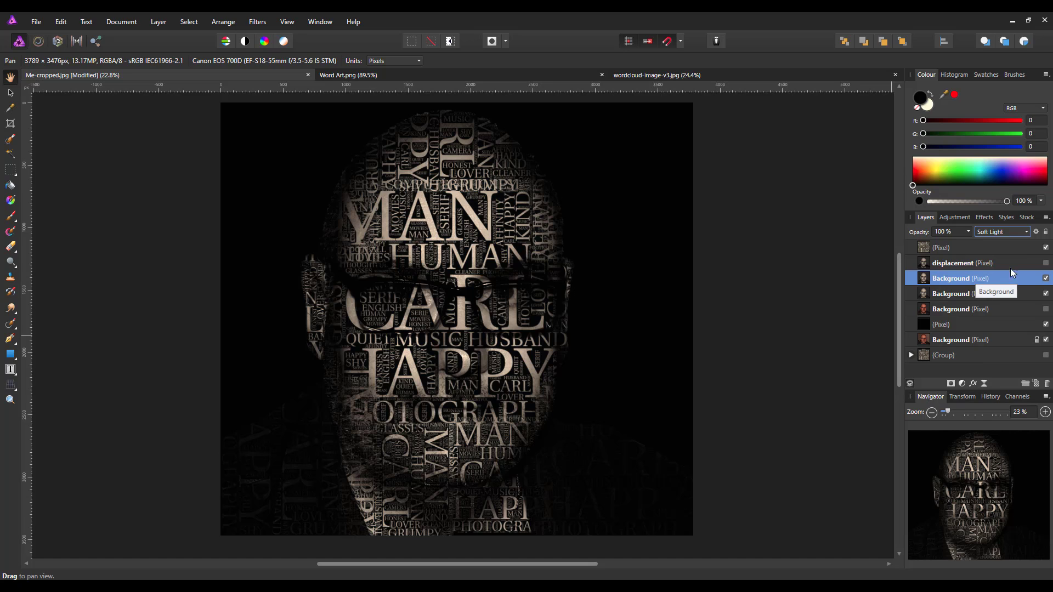
Change the duplicated black and white portrait layer's blend mode to Screen and hide that layer.
{"action": "left_click", "coordinate": [1026, 233]}
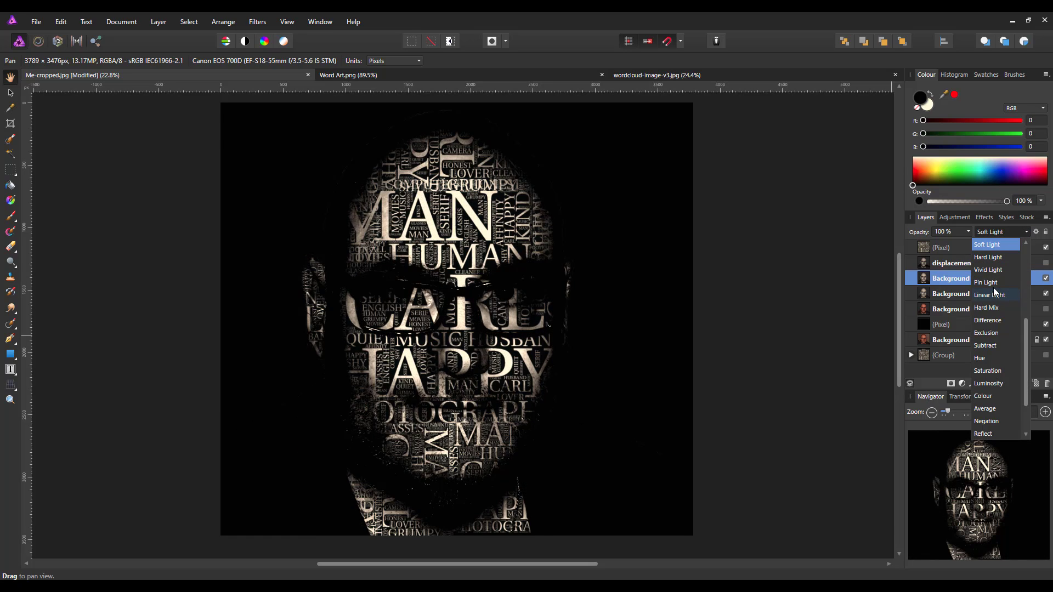
{"action": "scroll", "coordinate": [991, 351], "scroll_direction": "up", "scroll_amount": 3}
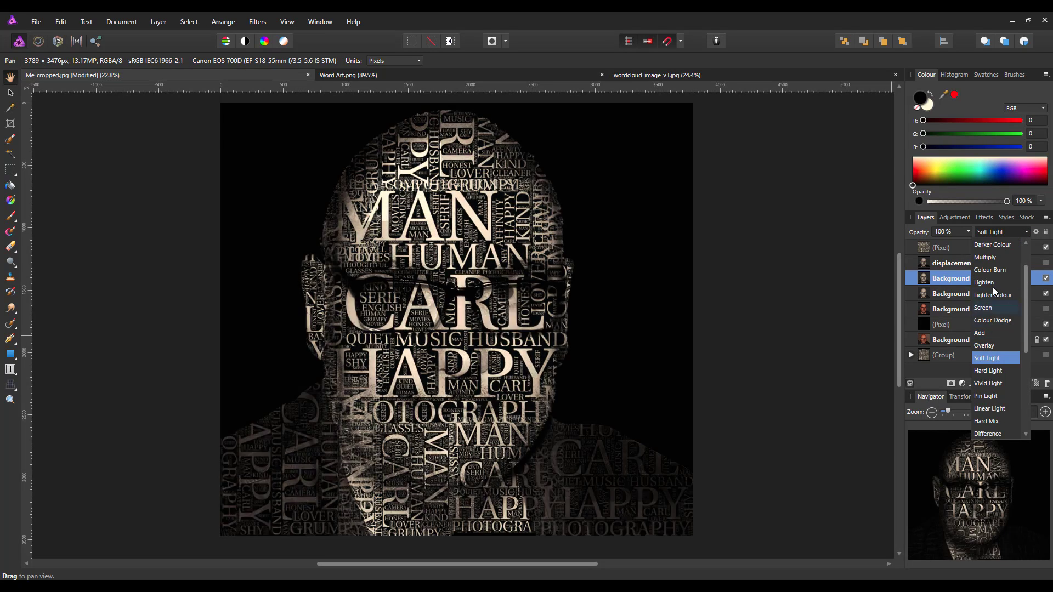
{"action": "scroll", "coordinate": [993, 329], "scroll_direction": "up", "scroll_amount": 1}
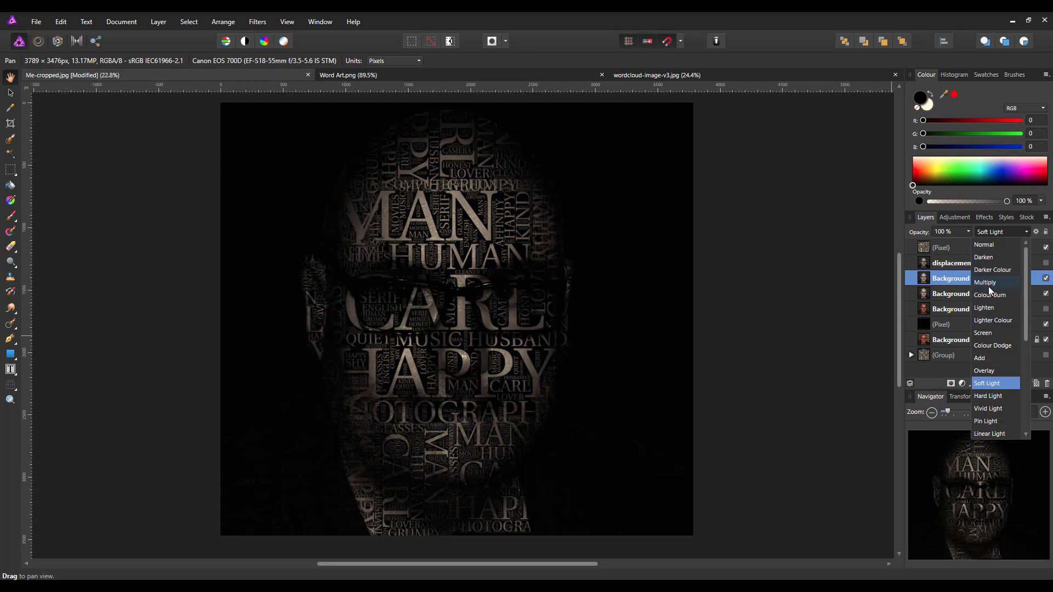
{"action": "left_click", "coordinate": [987, 332]}
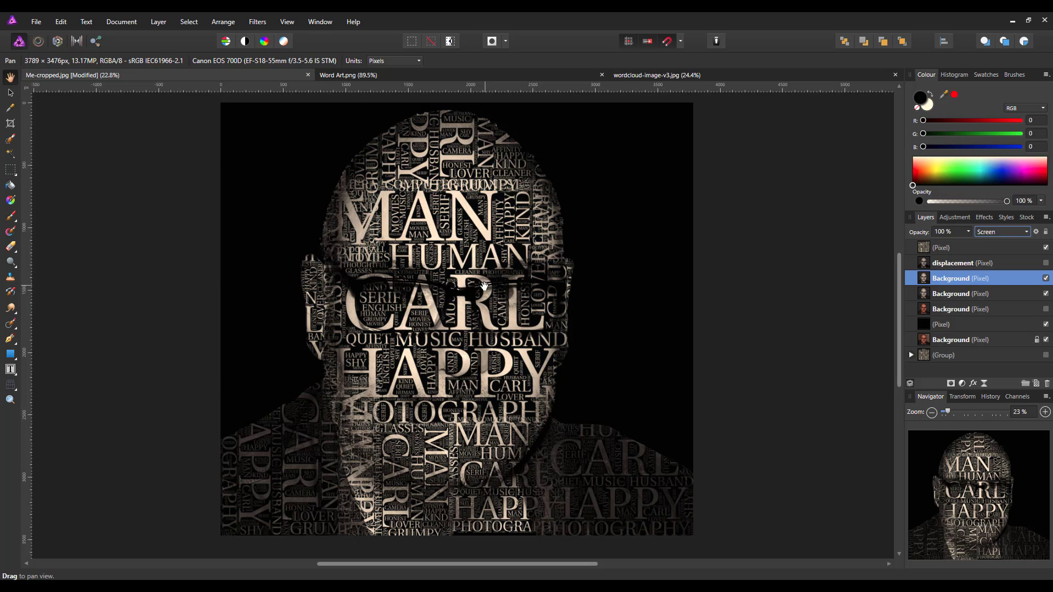
{"action": "left_click", "coordinate": [1045, 279]}
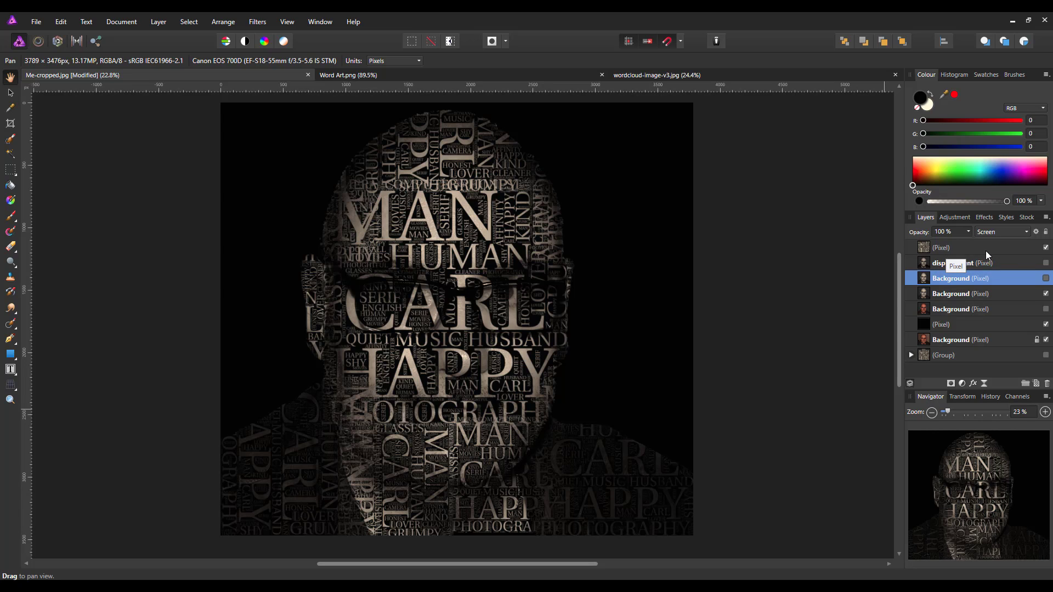
Duplicate the displaced word cloud layer at the top of the layer stack.
{"action": "left_click", "coordinate": [942, 249]}
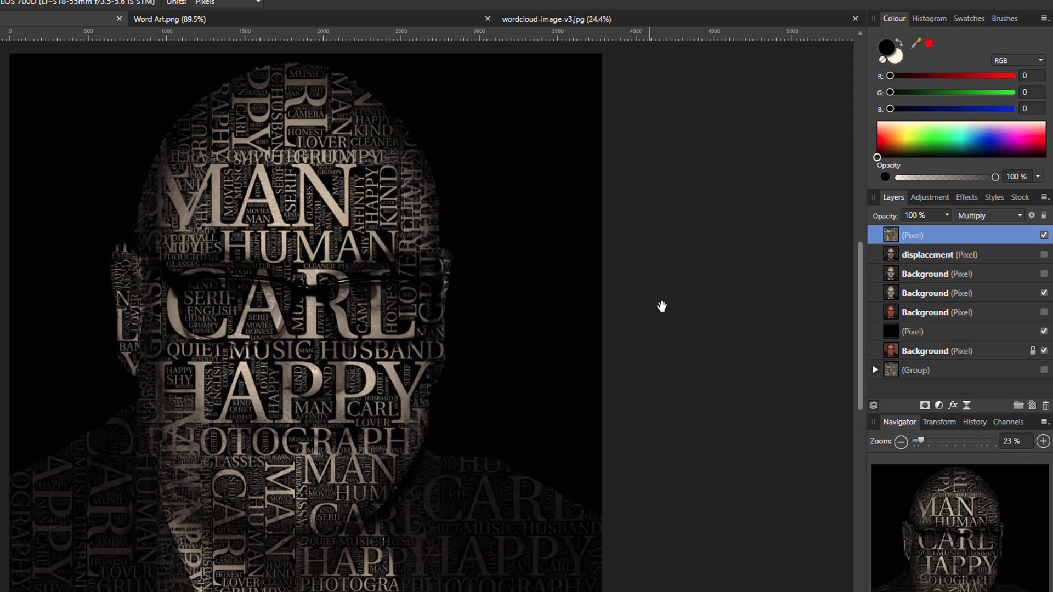
{"action": "right_click", "coordinate": [936, 236]}
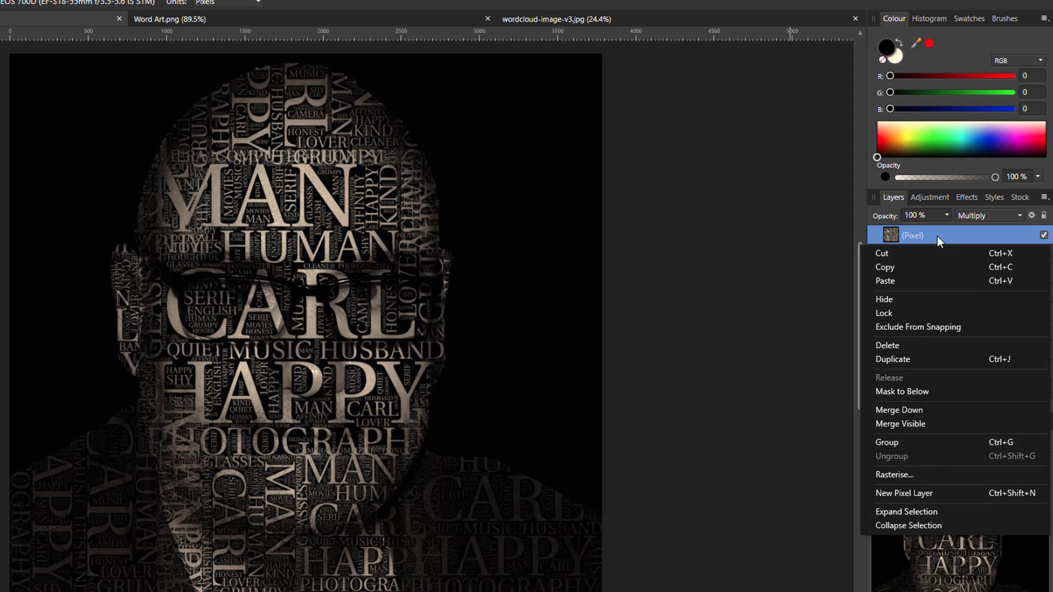
{"action": "left_click", "coordinate": [883, 358]}
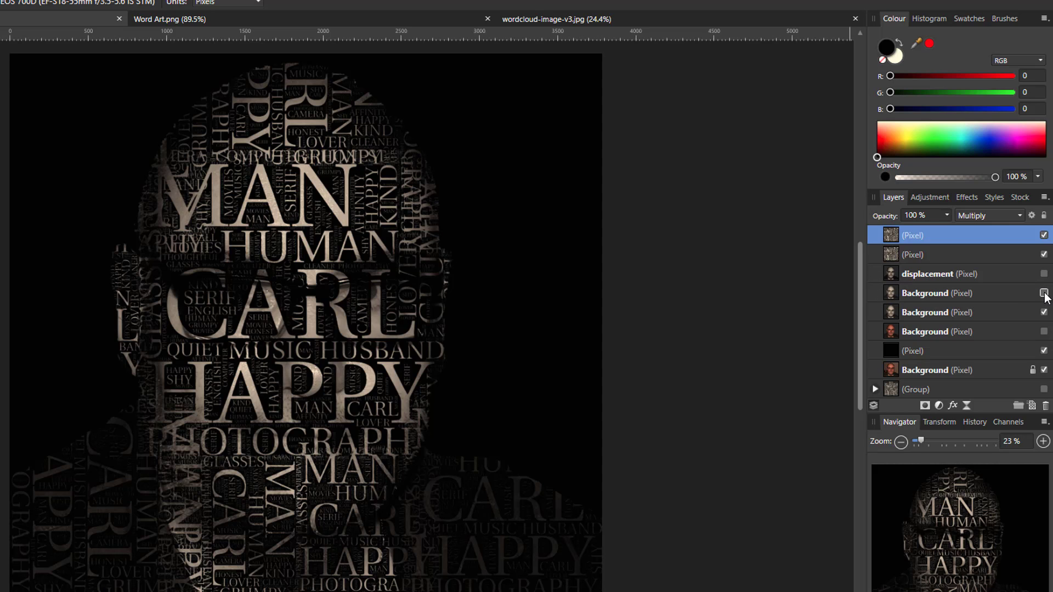
Mask the top word cloud copy with an inverted selection loaded from the outline of the visible black and white portrait layer.
{"action": "left_click", "coordinate": [891, 313], "text": "ctrl"}
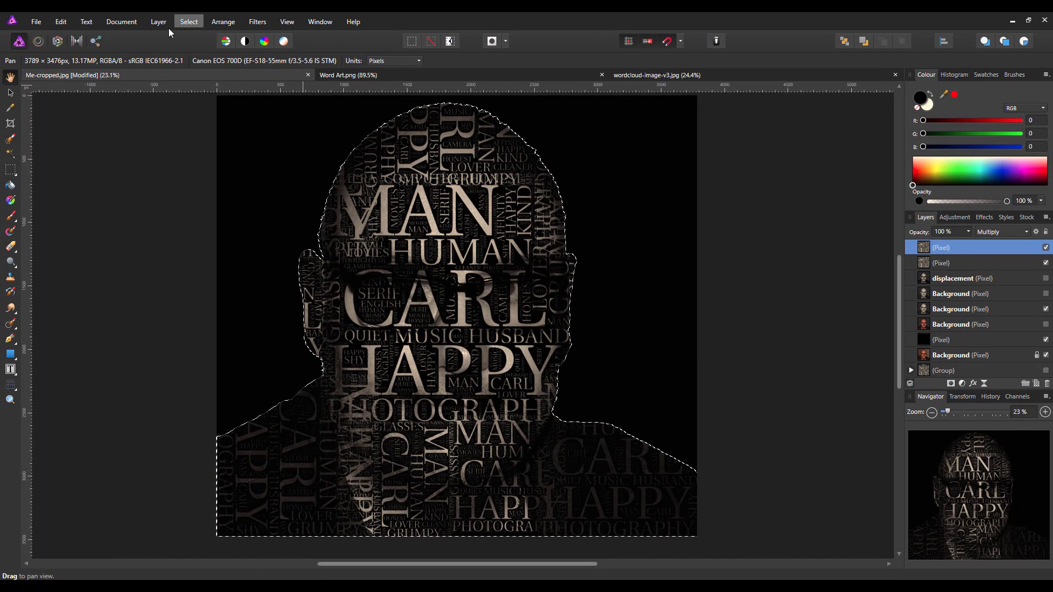
{"action": "left_click", "coordinate": [186, 22]}
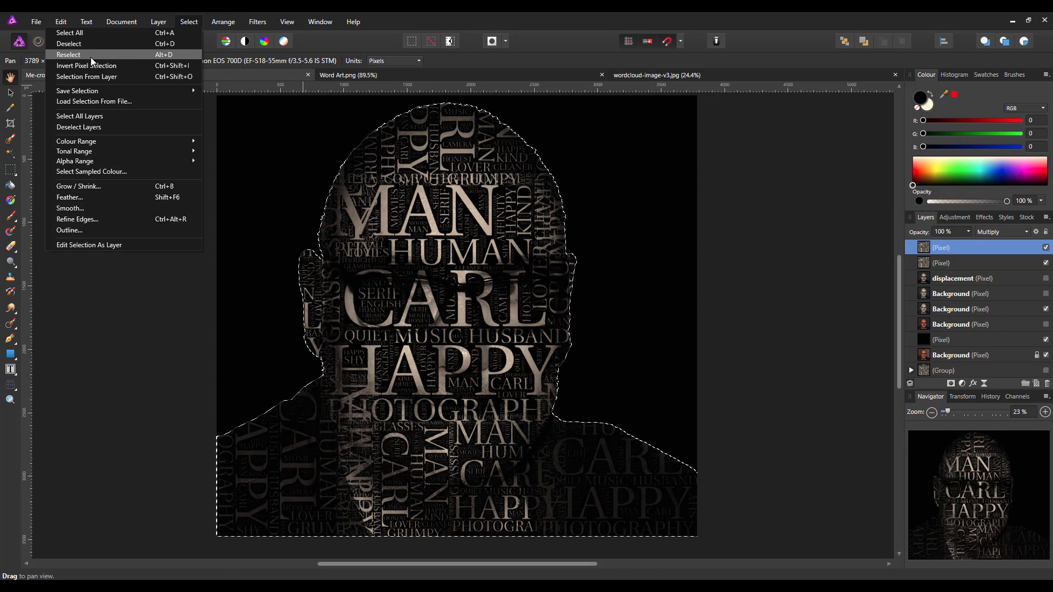
{"action": "left_click", "coordinate": [173, 29]}
{"action": "left_click", "coordinate": [182, 23]}
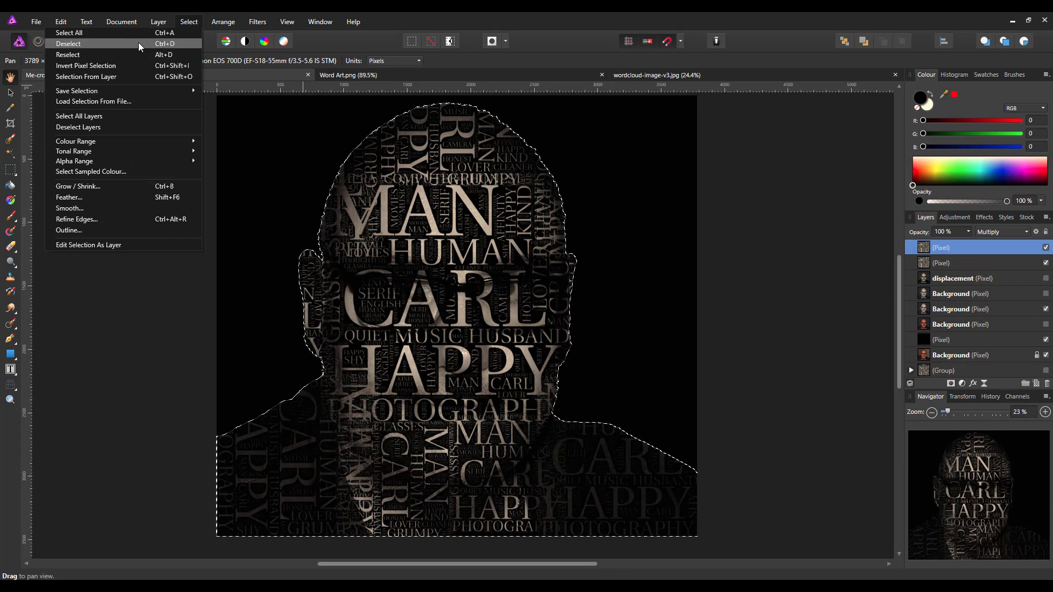
{"action": "left_click", "coordinate": [90, 66]}
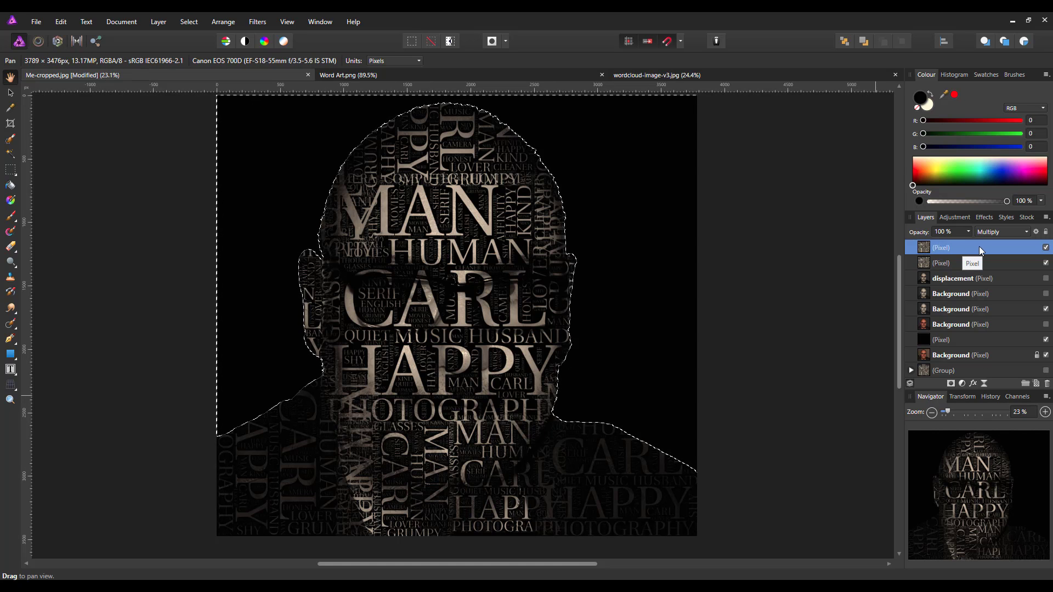
{"action": "left_click", "coordinate": [951, 384]}
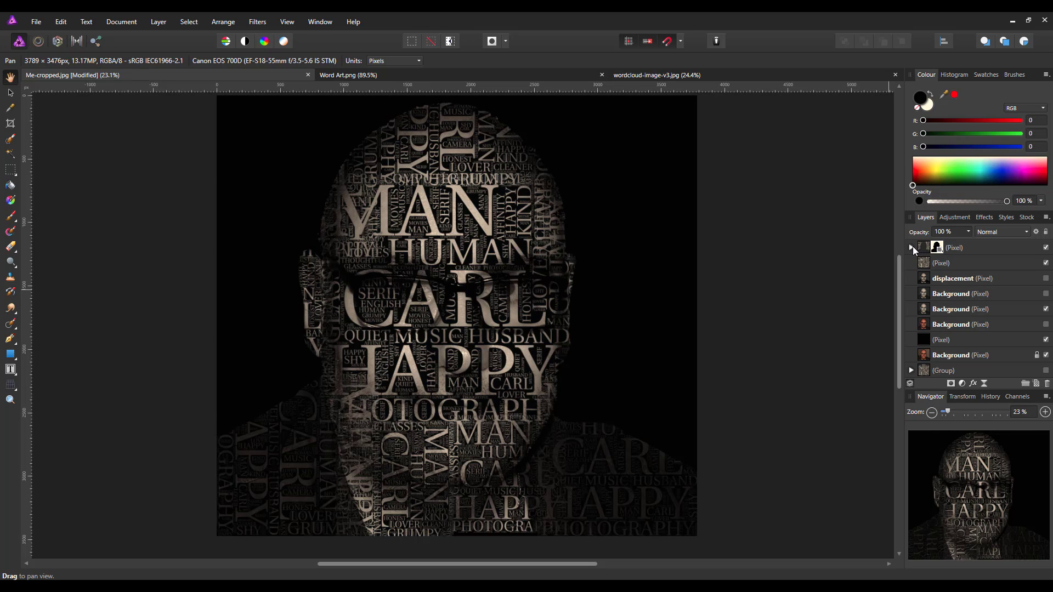
Set the blend mode of the masked word cloud layer at the top of the stack to Normal.
{"action": "left_click", "coordinate": [1031, 232]}
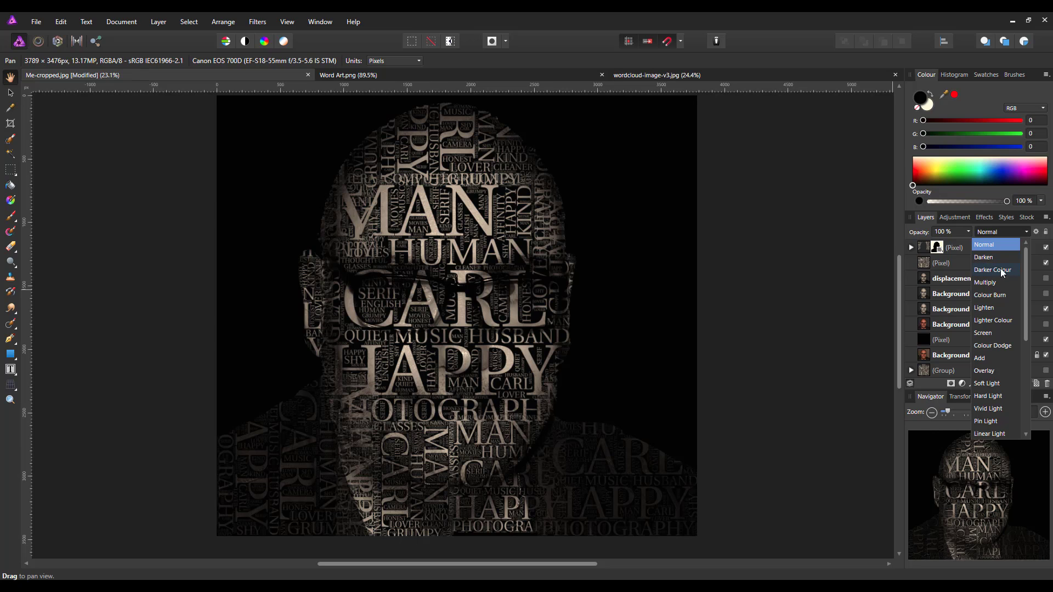
{"action": "left_click", "coordinate": [926, 251]}
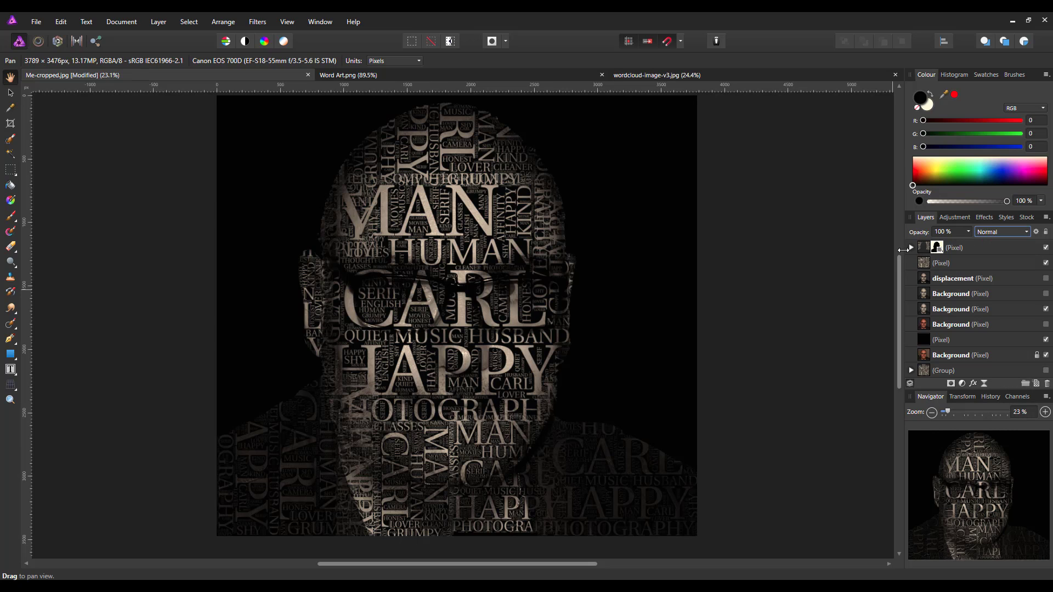
{"action": "left_click", "coordinate": [910, 250]}
{"action": "left_click", "coordinate": [966, 248]}
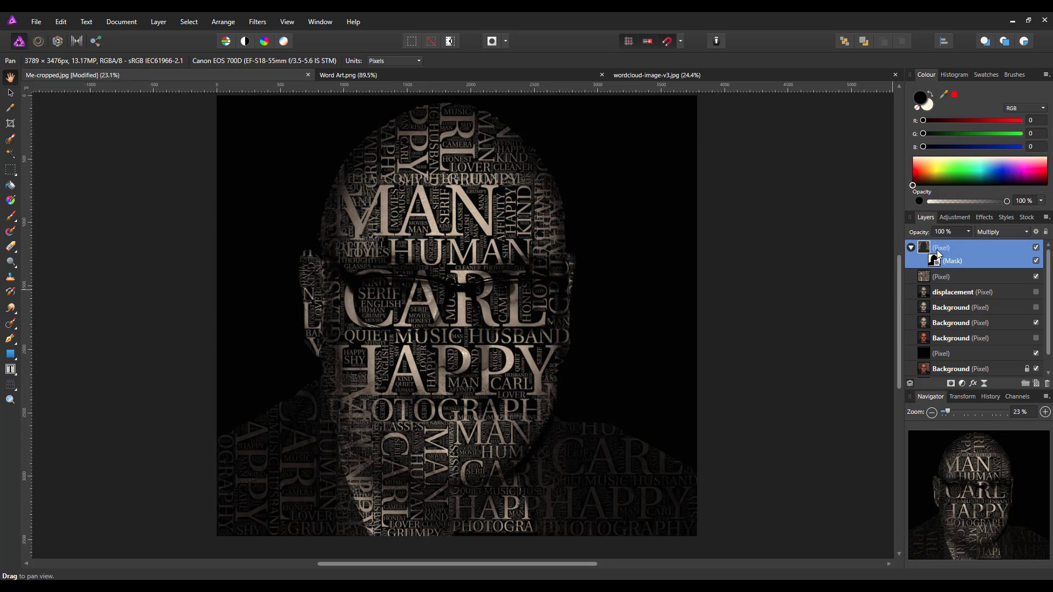
{"action": "left_click", "coordinate": [1025, 232]}
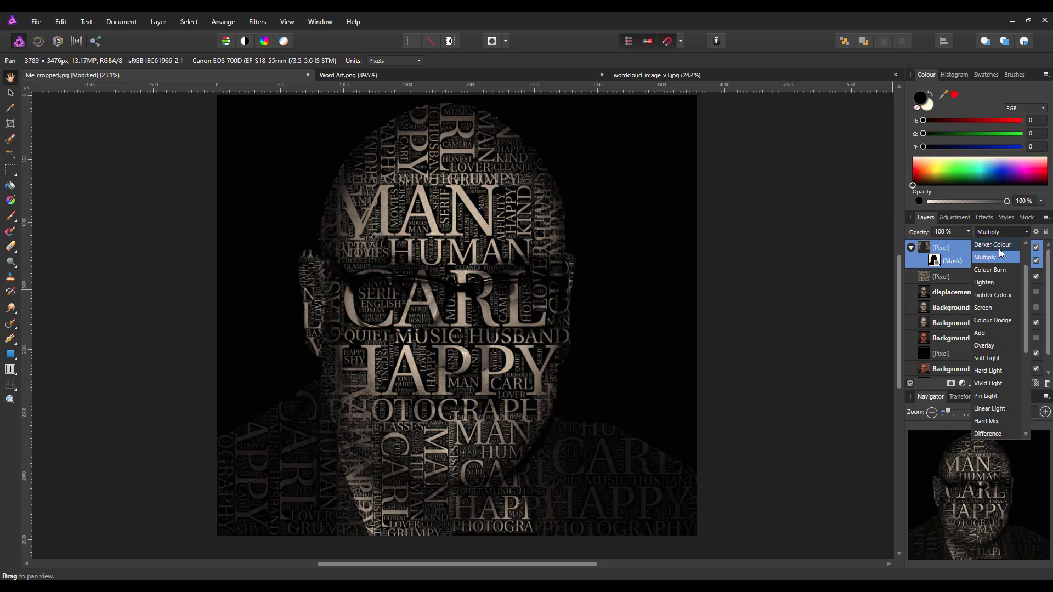
{"action": "scroll", "coordinate": [1027, 250], "scroll_direction": "up", "scroll_amount": 1}
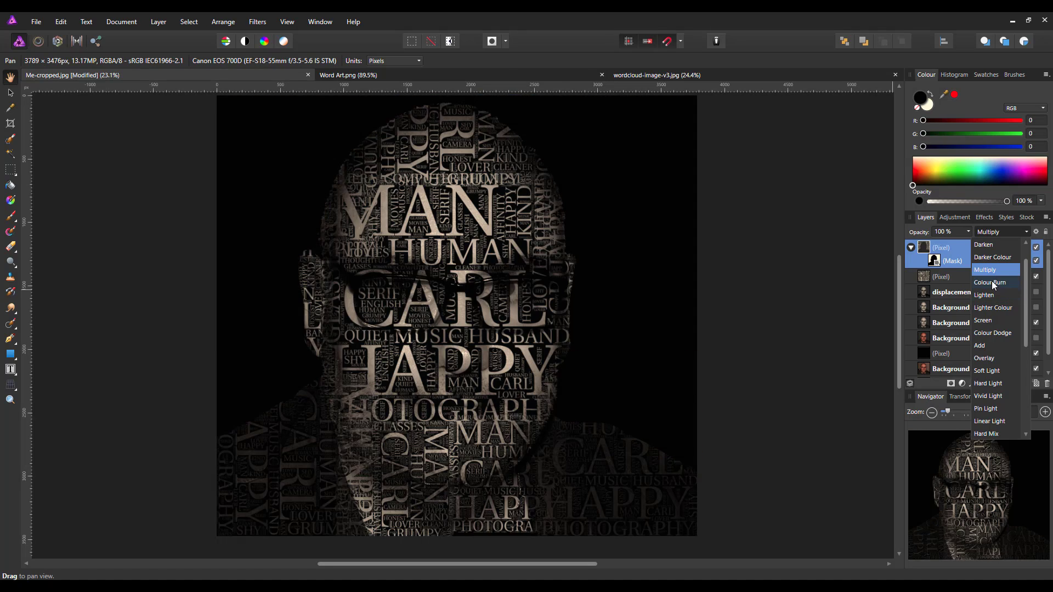
{"action": "scroll", "coordinate": [989, 281], "scroll_direction": "up", "scroll_amount": 1}
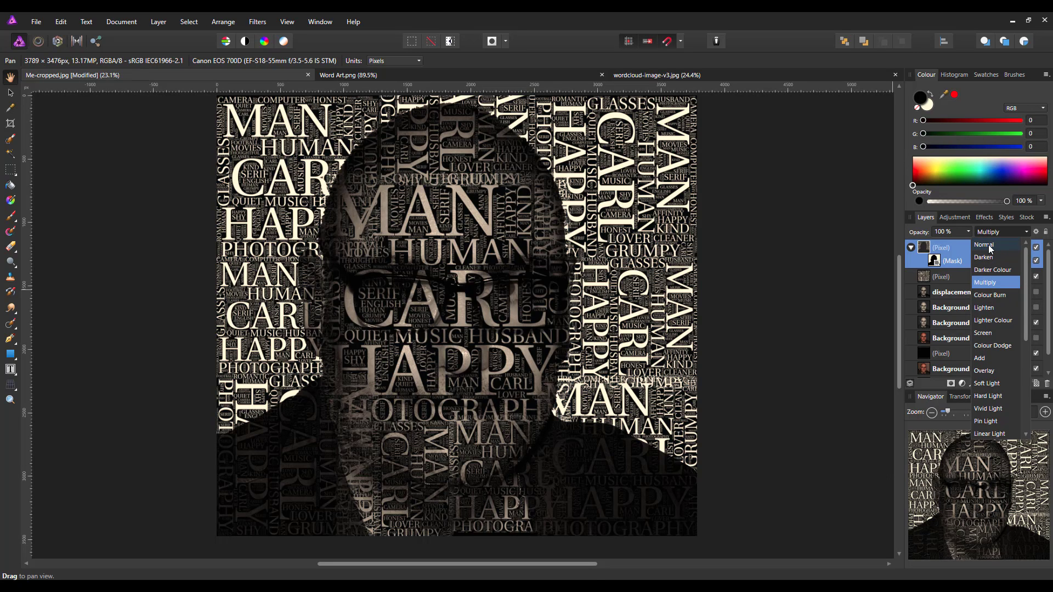
{"action": "left_click", "coordinate": [985, 245]}
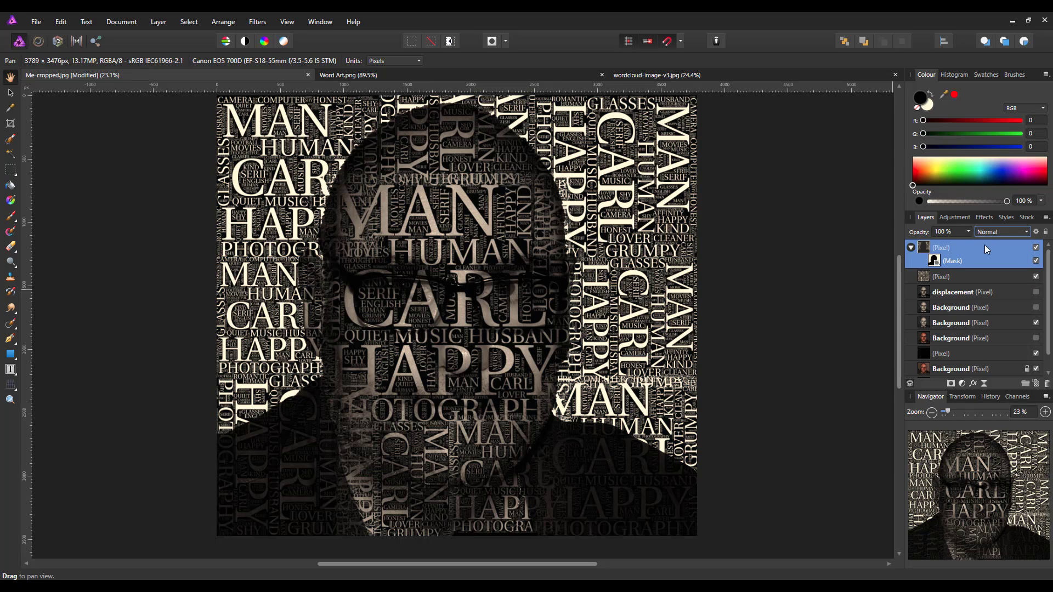
{"action": "left_click", "coordinate": [910, 247]}
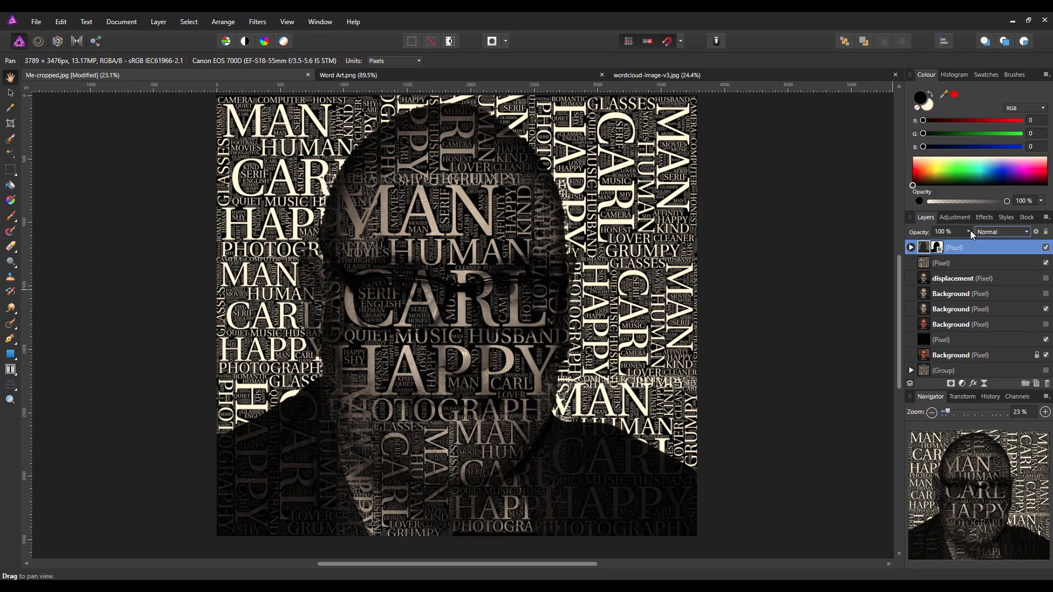
Lower the masked word cloud layer's opacity to 3% and compare the image with that layer hidden and shown.
{"action": "left_click", "coordinate": [969, 231]}
{"action": "left_click_drag", "start_coordinate": [971, 245], "coordinate": [897, 249]}
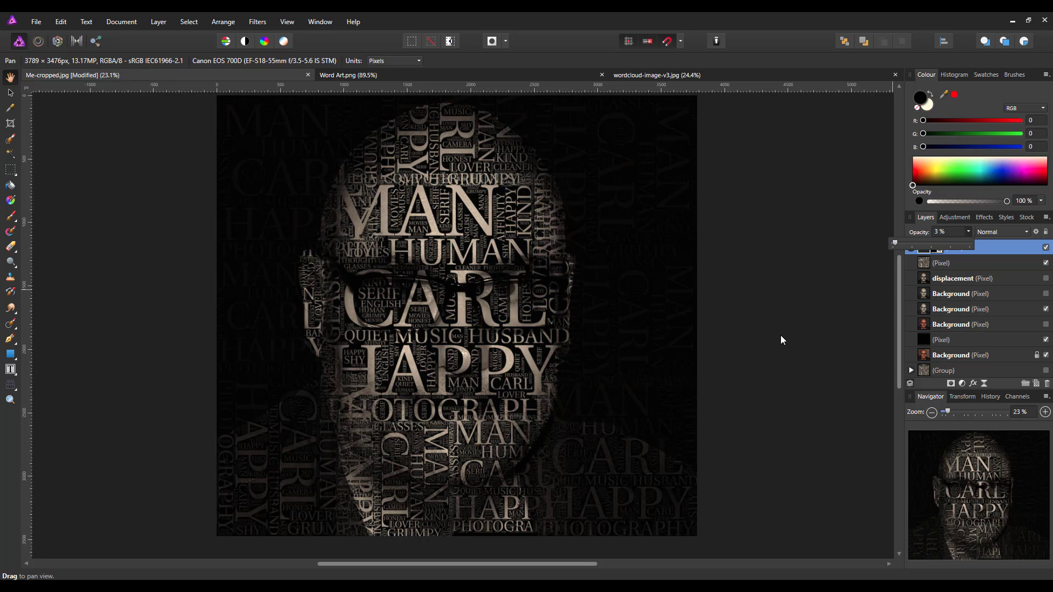
{"action": "left_click", "coordinate": [900, 292]}
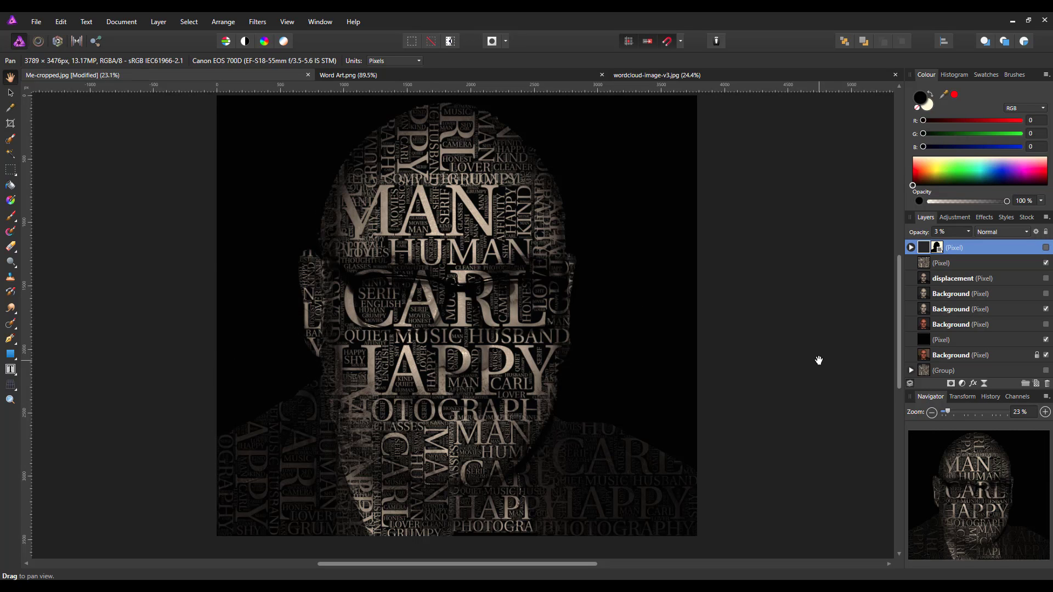
{"action": "left_click", "coordinate": [1045, 247]}
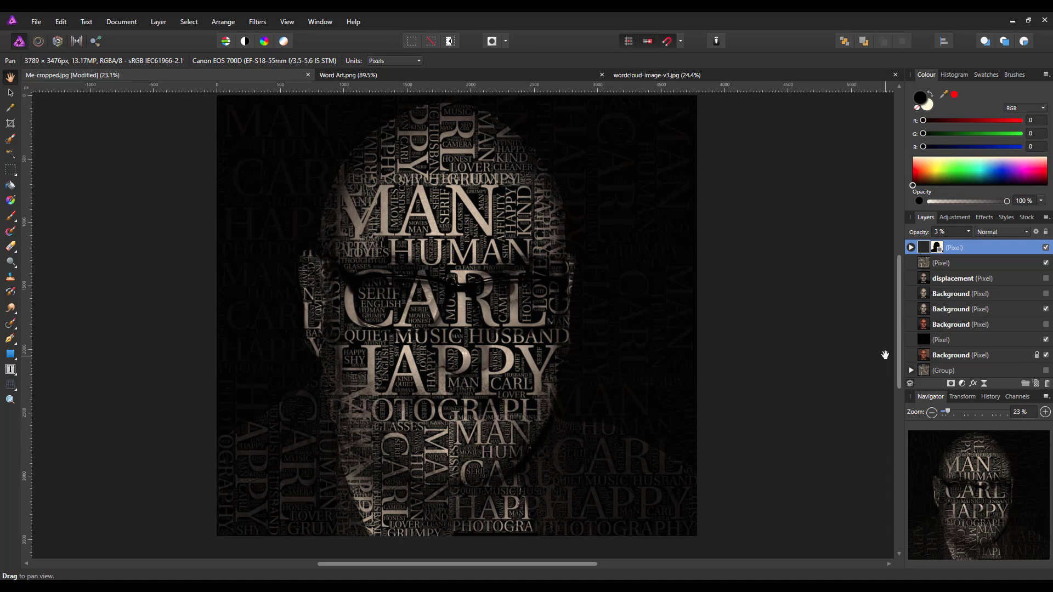